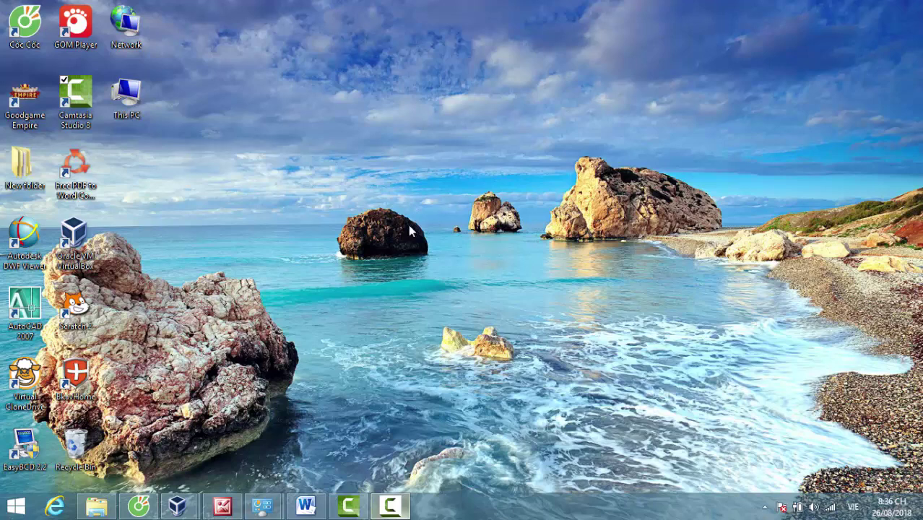
# Step: Switch to the running win7 virtual machine, dismiss its desktop context menu and move its window clear of the host's desktop icons
pyautogui.moveTo(179, 506)
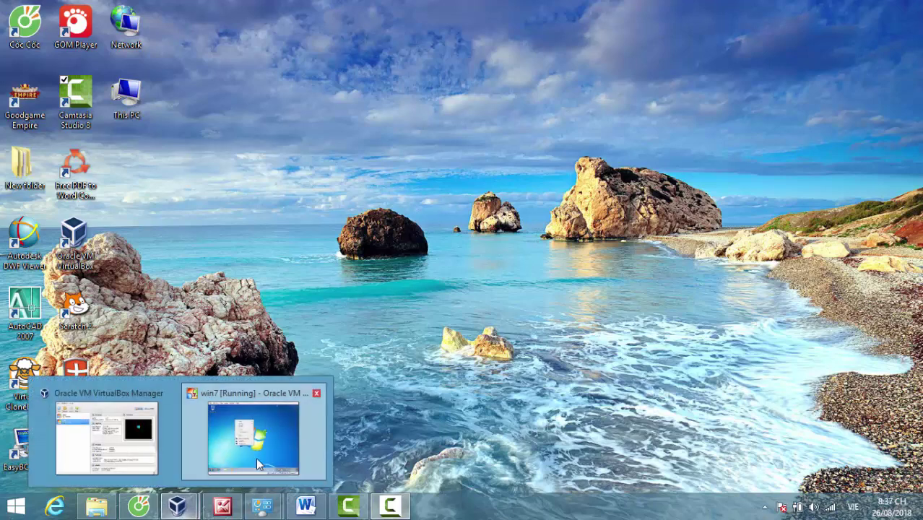
pyautogui.click(255, 457)
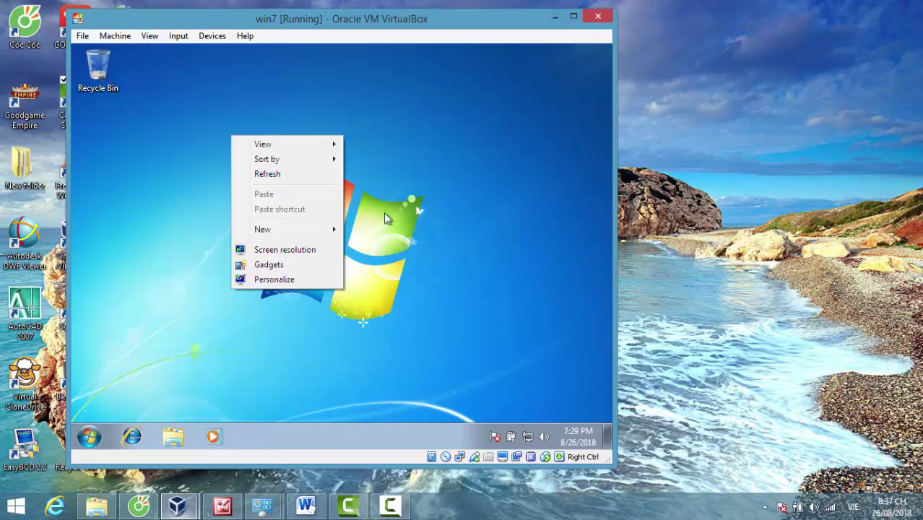
pyautogui.click(506, 226)
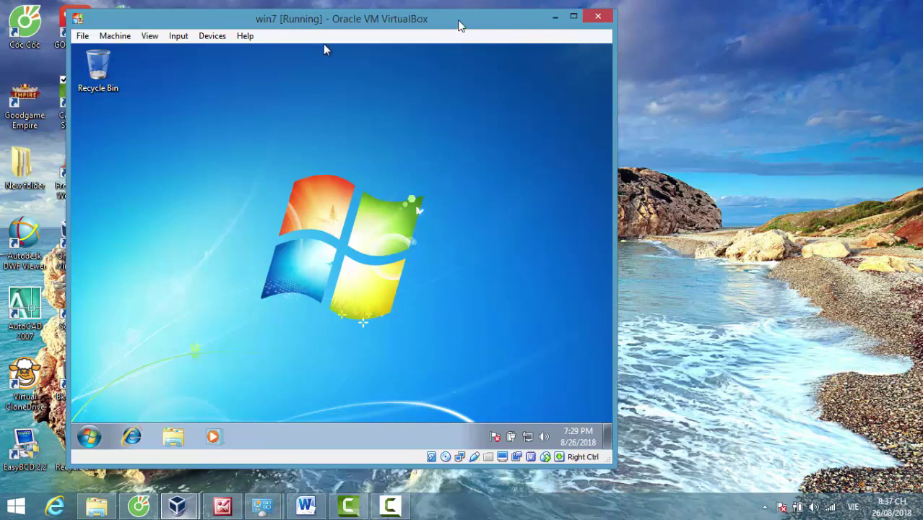
pyautogui.moveTo(477, 23); pyautogui.dragTo(567, 48)
pyautogui.moveTo(374, 63); pyautogui.dragTo(487, 69)
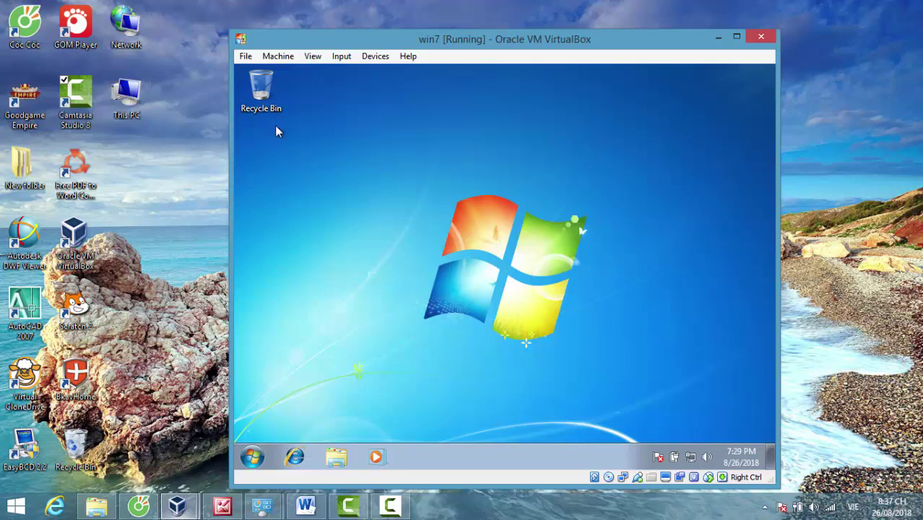
pyautogui.moveTo(606, 45); pyautogui.dragTo(569, 44)
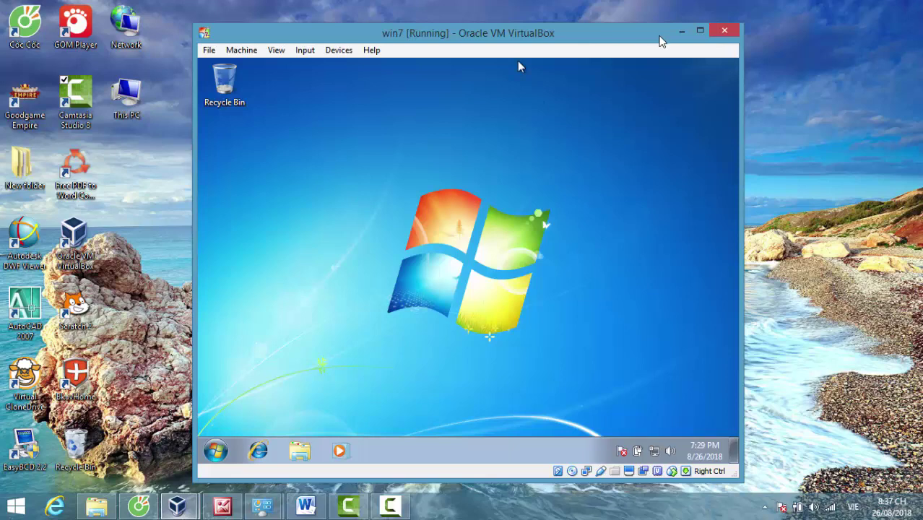
pyautogui.moveTo(655, 40); pyautogui.dragTo(621, 33)
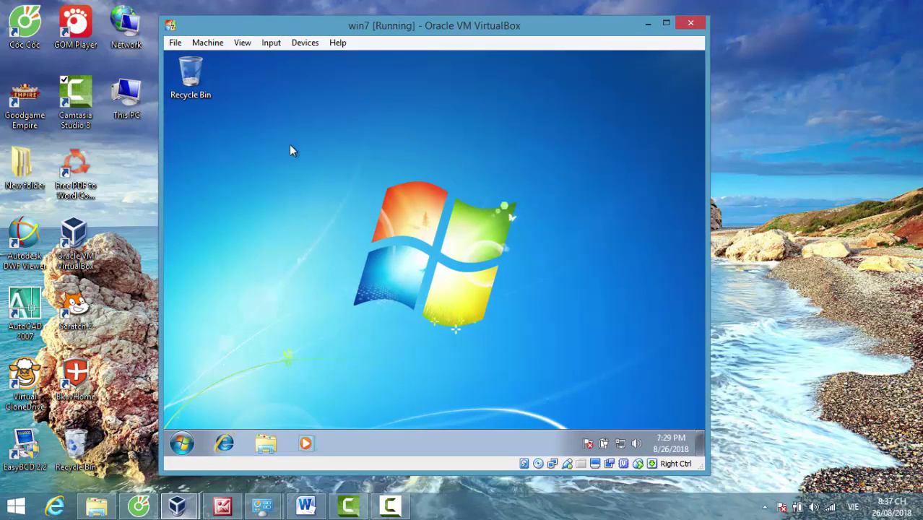
pyautogui.click(75, 101)
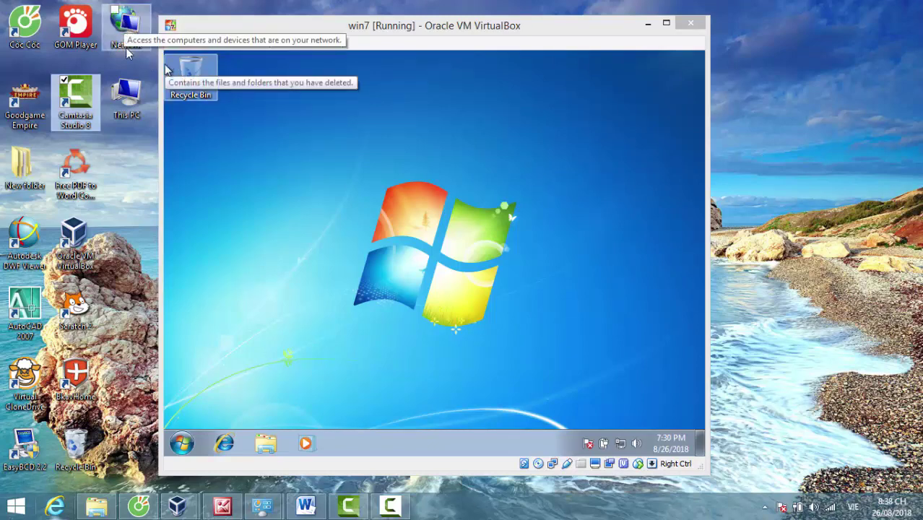
pyautogui.click(132, 103)
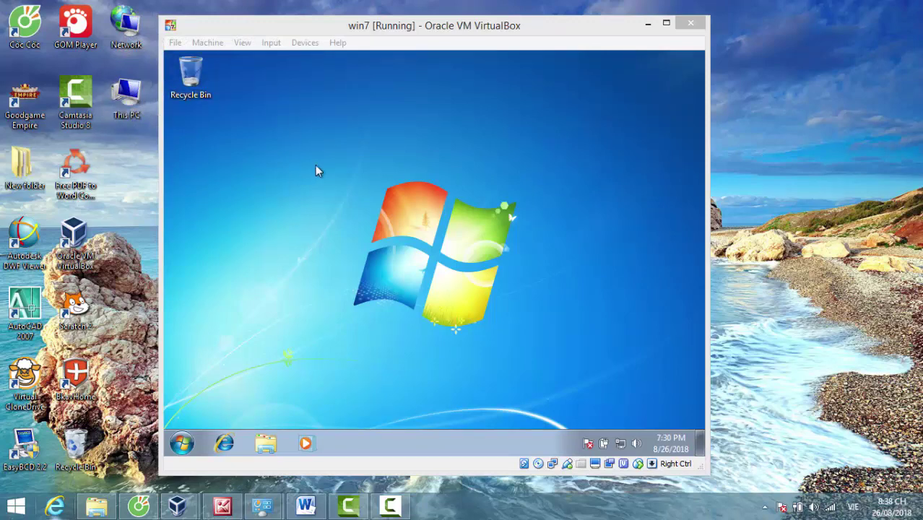
# Step: Add the Computer, Network and Control Panel icons to the Windows 7 desktop through the Personalization desktop icon settings
pyautogui.rightClick(357, 147)
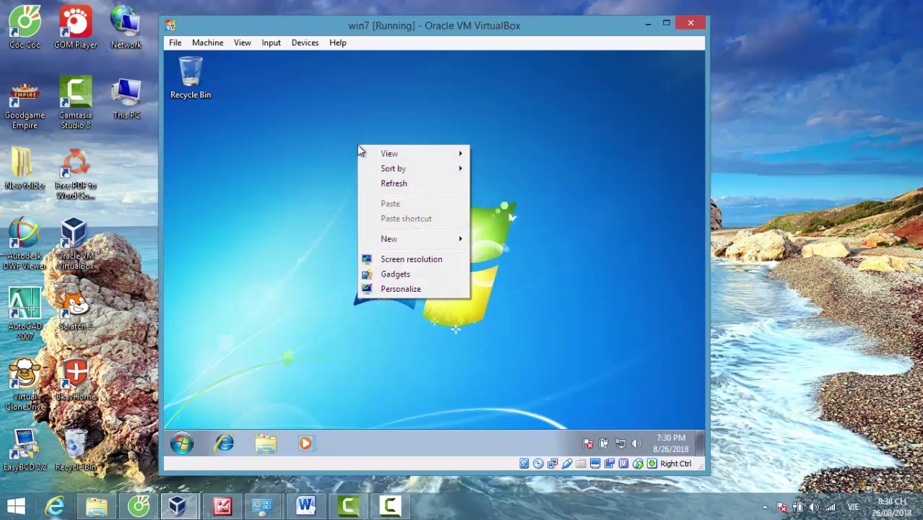
pyautogui.click(401, 290)
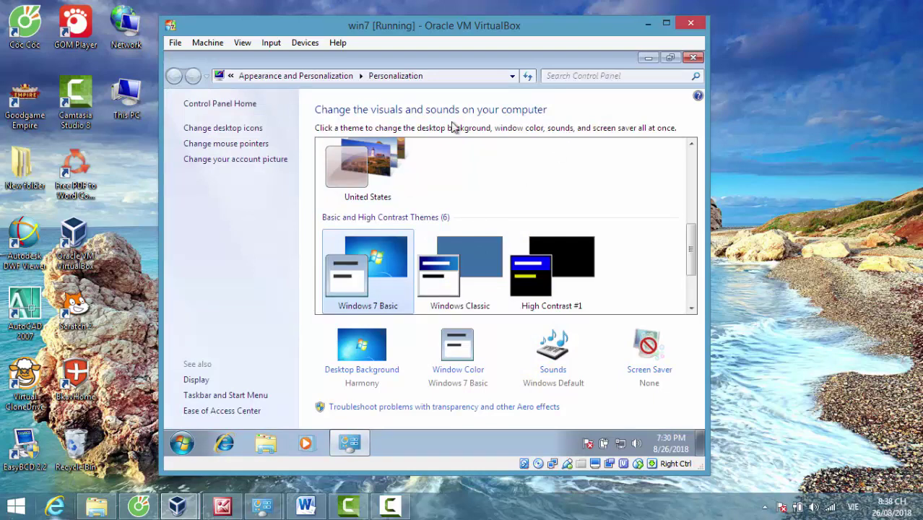
pyautogui.click(243, 134)
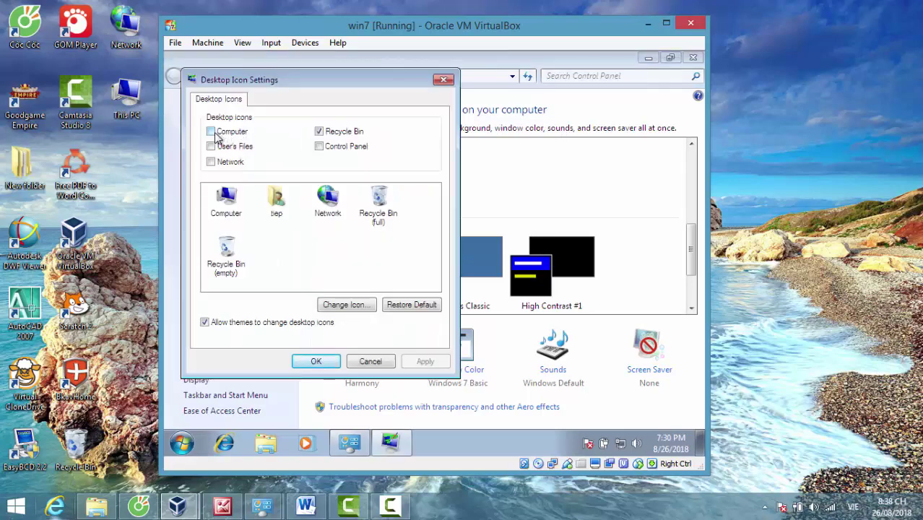
pyautogui.click(220, 138)
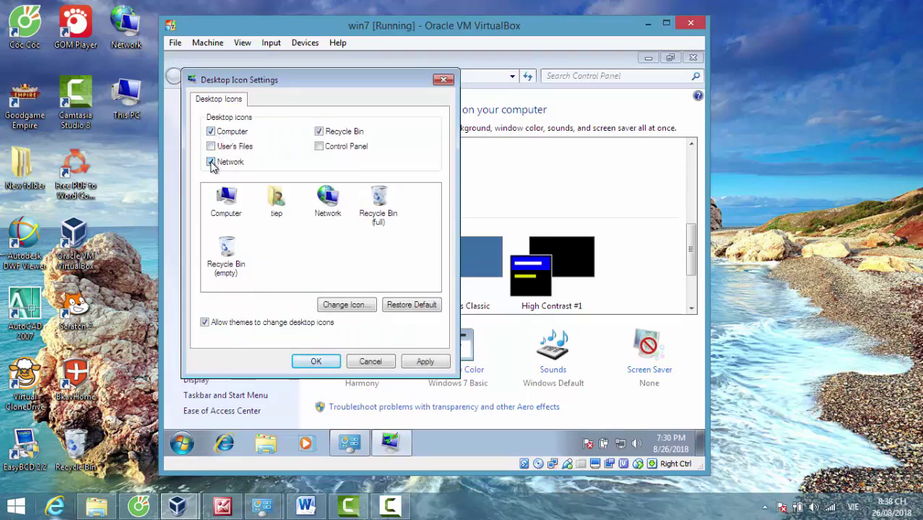
pyautogui.click(211, 163)
pyautogui.click(319, 148)
pyautogui.click(426, 363)
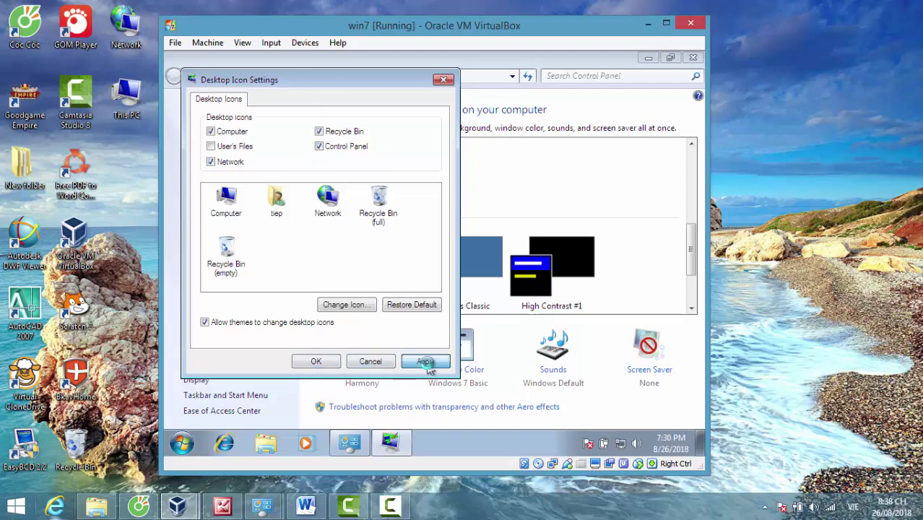
pyautogui.click(316, 362)
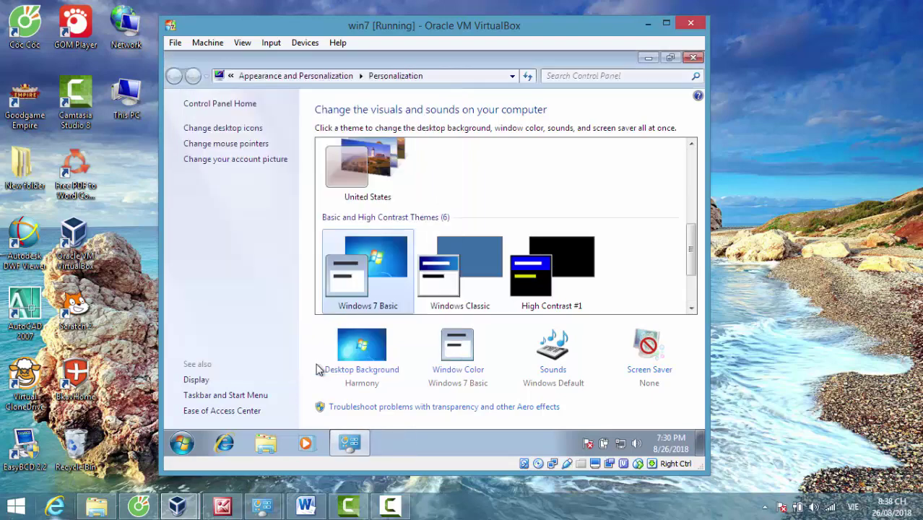
# Step: Move the virtual machine window clear of the host's icons and close the Personalization window inside it
pyautogui.moveTo(562, 33); pyautogui.dragTo(667, 22)
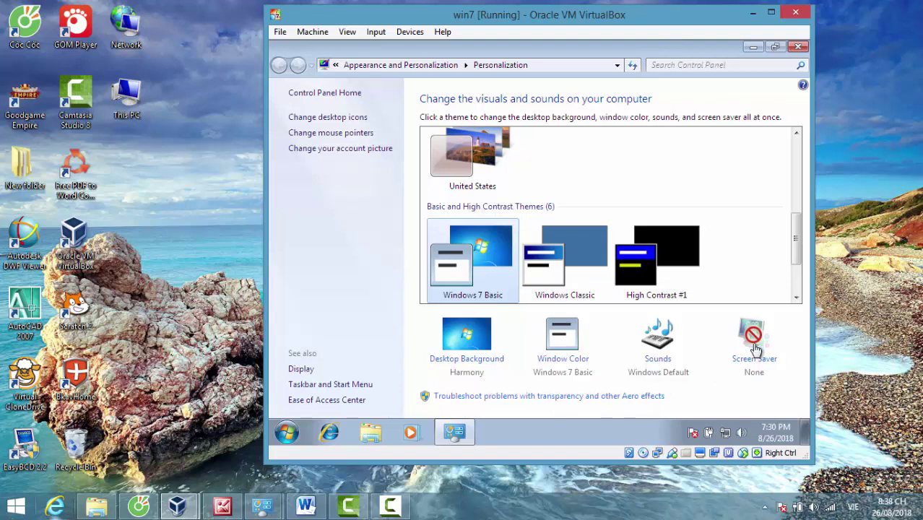
pyautogui.moveTo(795, 231)
pyautogui.mouseDown()
pyautogui.moveTo(796, 263)
pyautogui.moveTo(791, 241)
pyautogui.mouseUp()
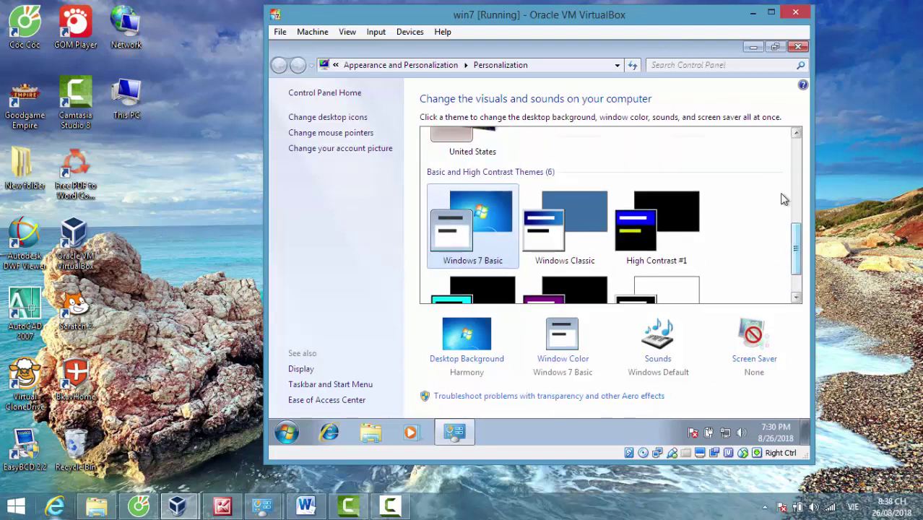
pyautogui.click(798, 46)
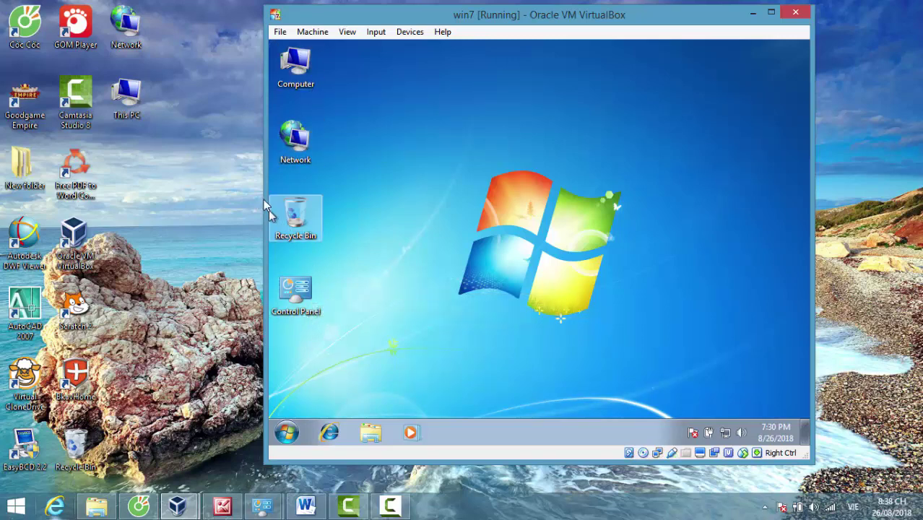
# Step: Widen the virtual machine window slightly and minimize it to get back to the host desktop
pyautogui.moveTo(266, 197); pyautogui.dragTo(229, 191)
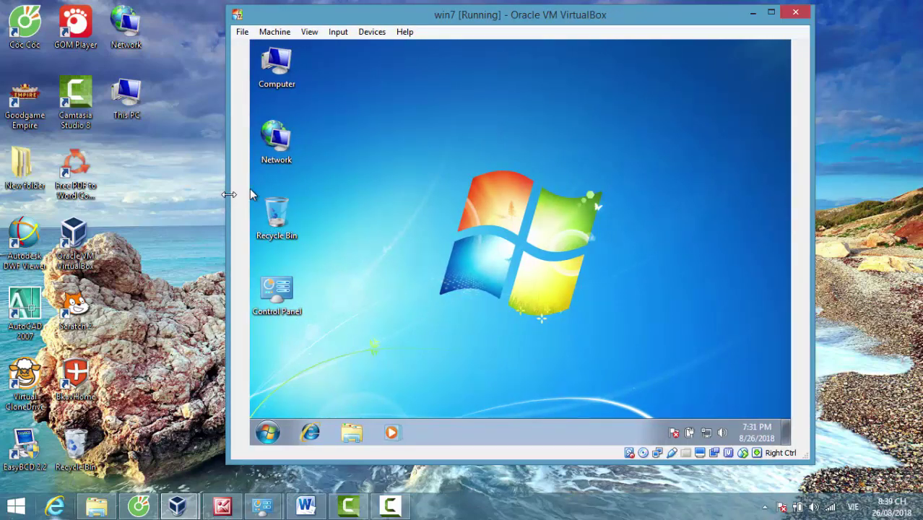
pyautogui.click(197, 177)
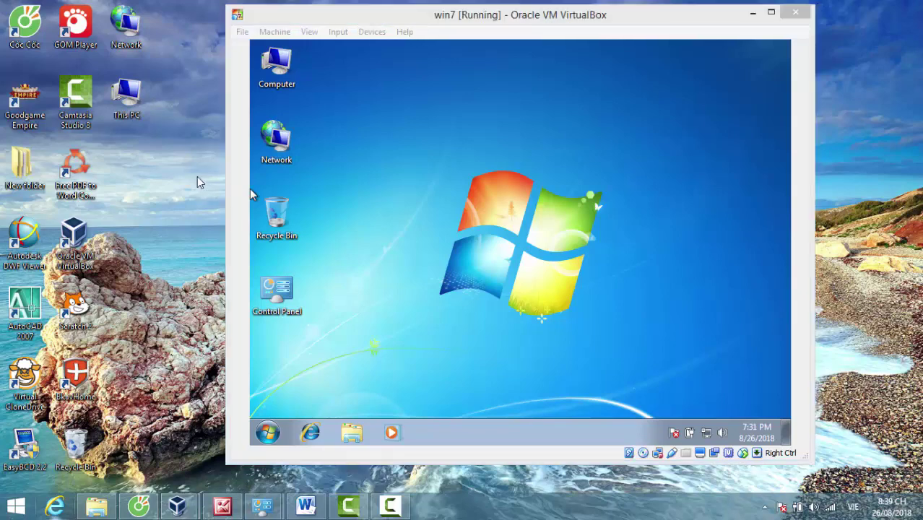
pyautogui.click(752, 12)
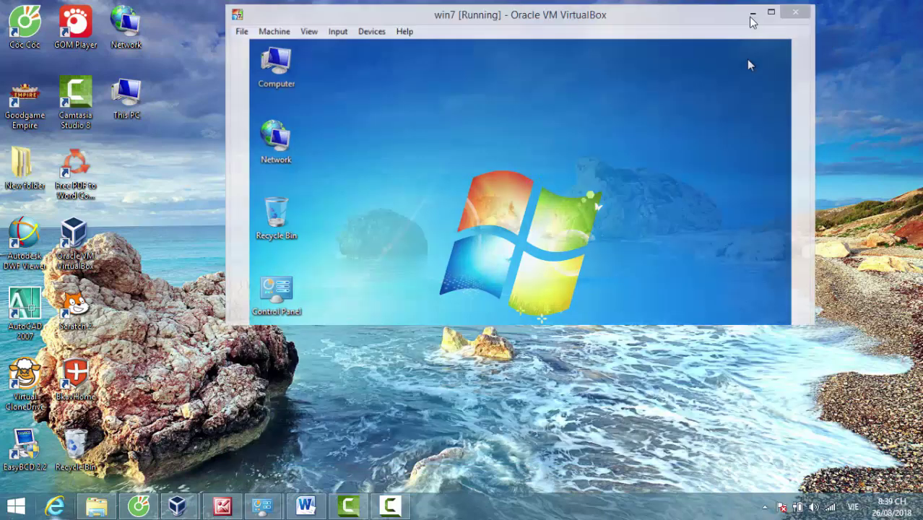
# Step: Review the host computer's Desktop Icon Settings from its Personalization window and accept the current icon selection
pyautogui.rightClick(516, 147)
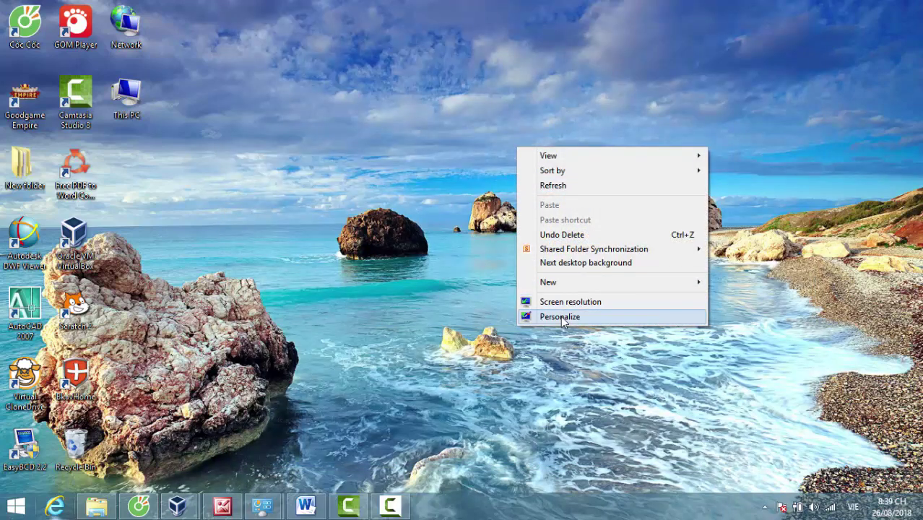
pyautogui.click(562, 317)
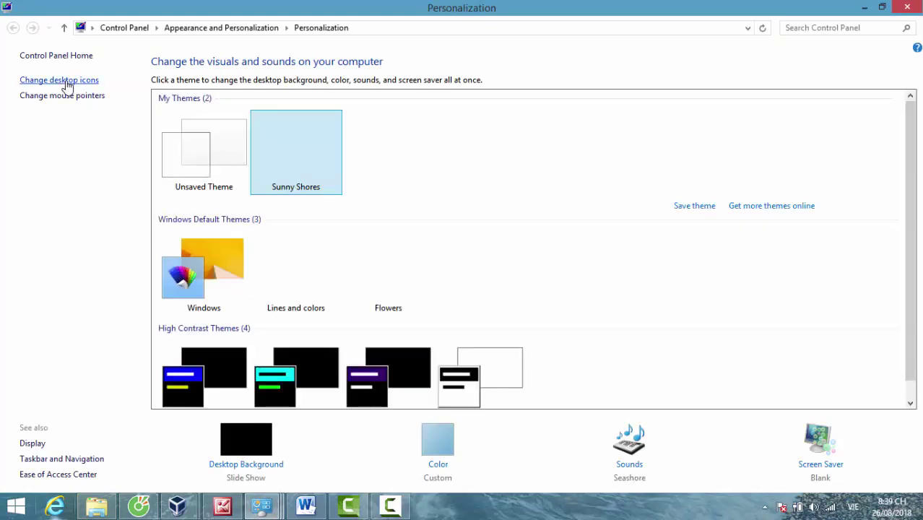
pyautogui.click(66, 85)
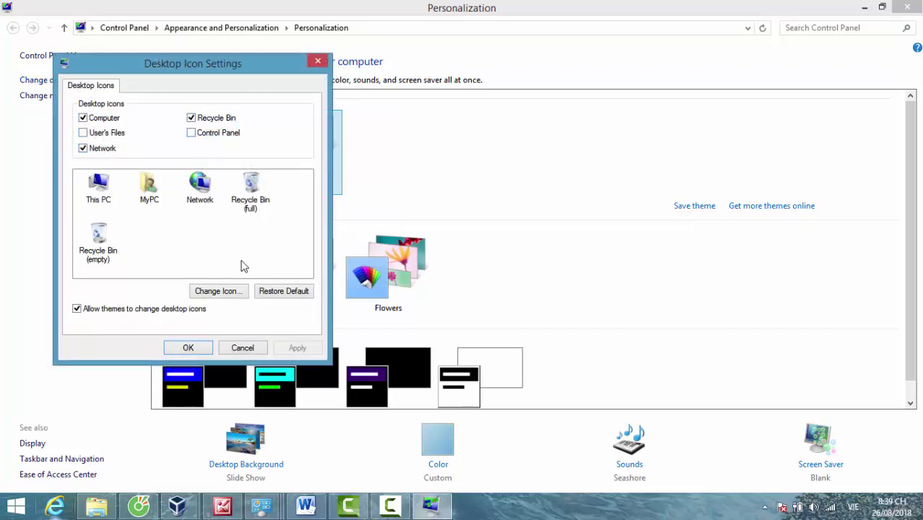
pyautogui.click(188, 349)
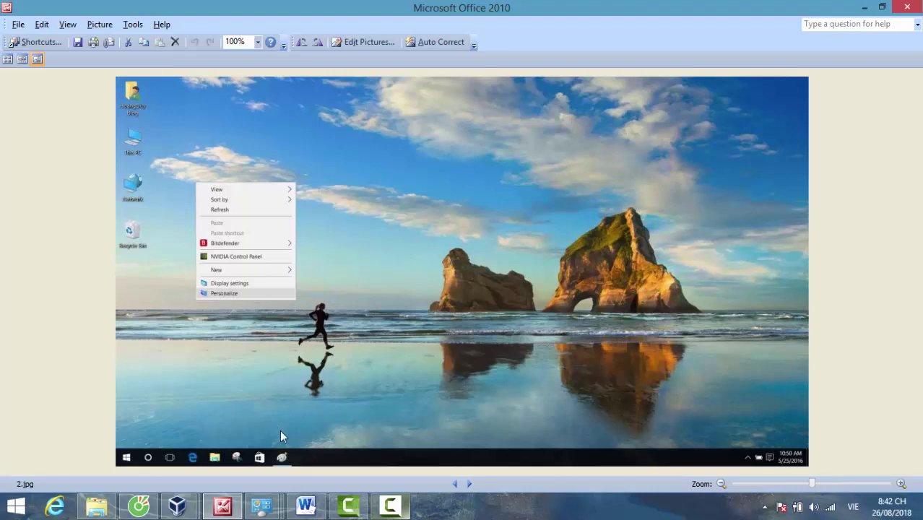
# Step: Switch to sdwin10.docx in Word and read the illustrated steps for showing desktop icons in Windows 10
pyautogui.click(261, 505)
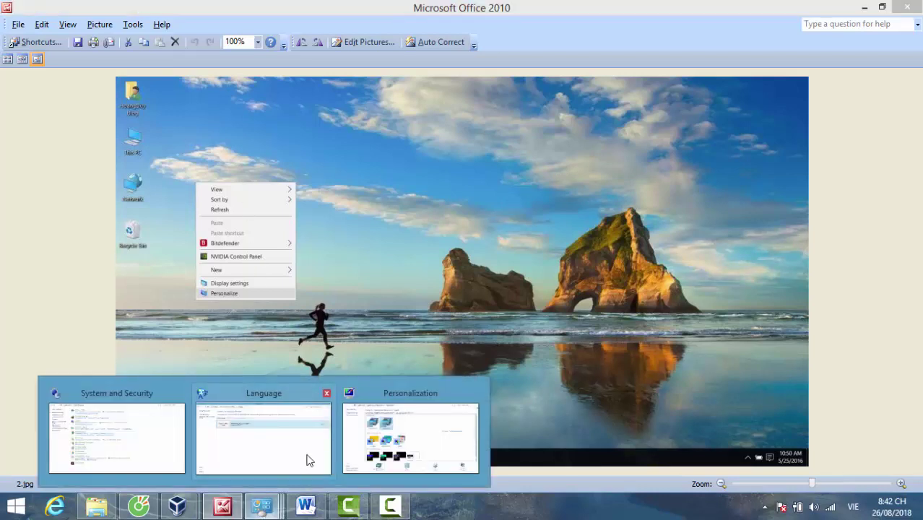
pyautogui.click(306, 506)
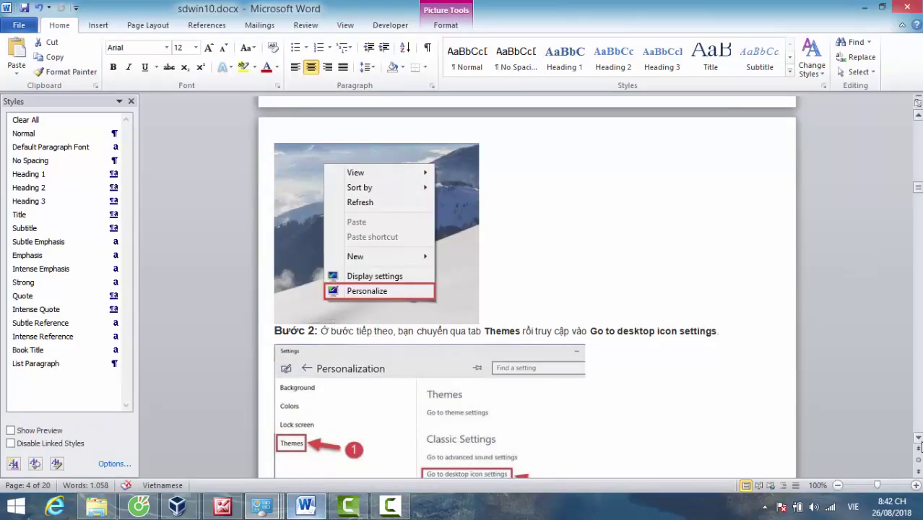
pyautogui.scroll(-2, 921, 443)
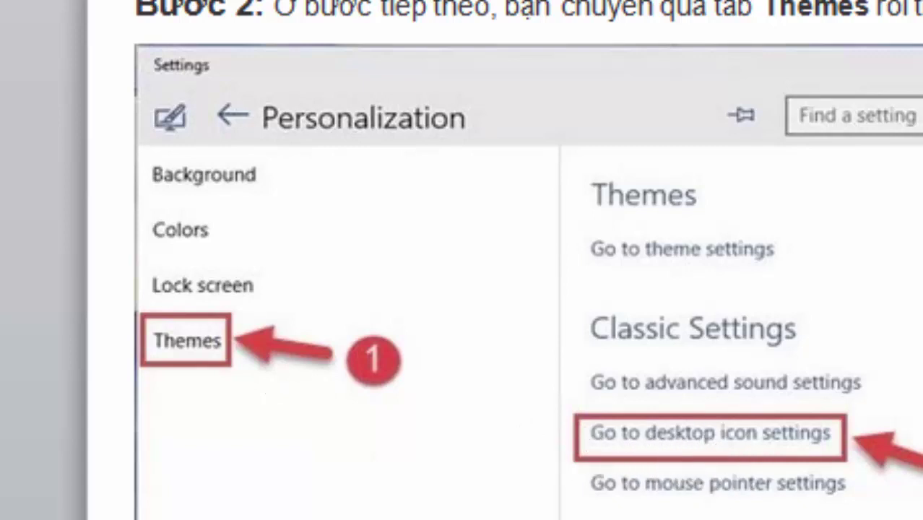
pyautogui.scroll(-5, 527, 260)
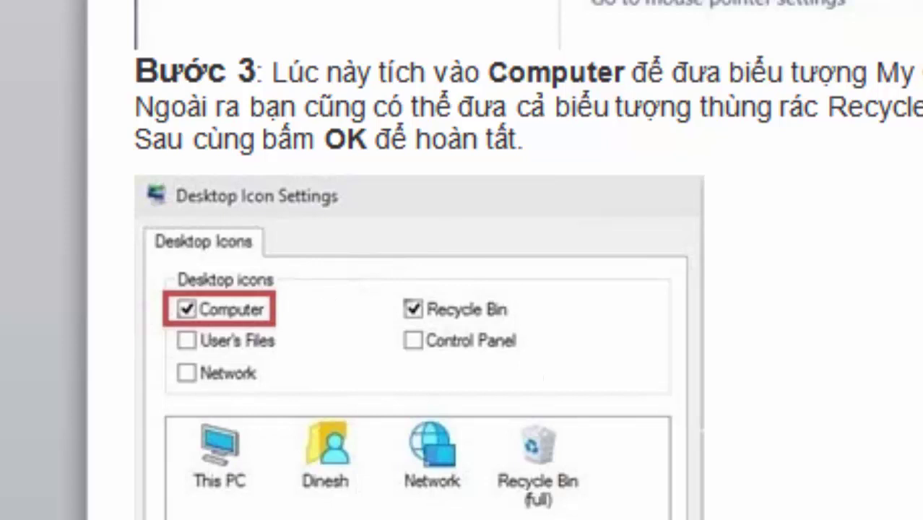
pyautogui.scroll(10, 528, 260)
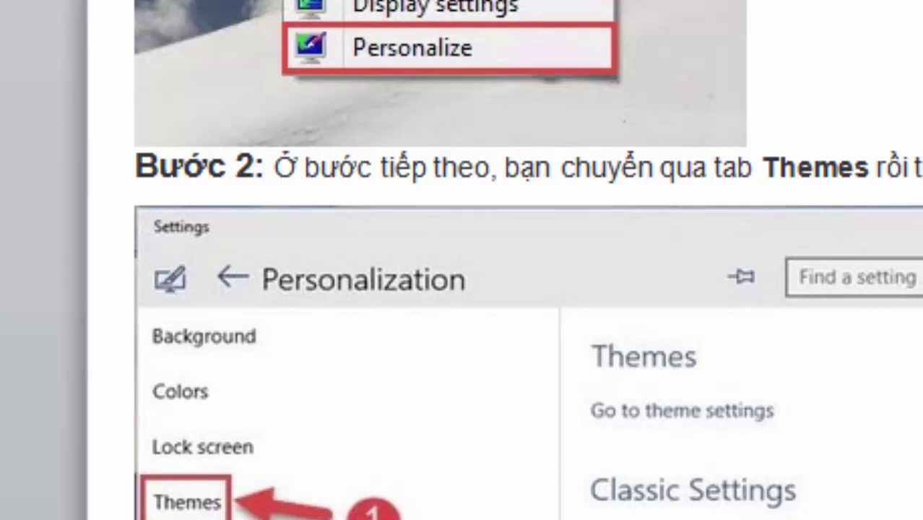
pyautogui.scroll(-3, 527, 260)
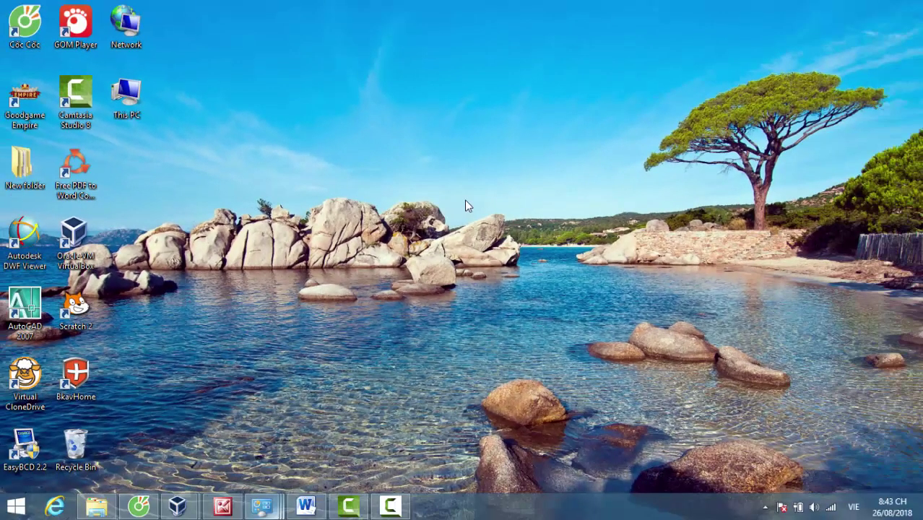
# Step: Open the host computer's Desktop Background settings from Personalization and look through the pictures in the DesktopBackground location
pyautogui.rightClick(347, 138)
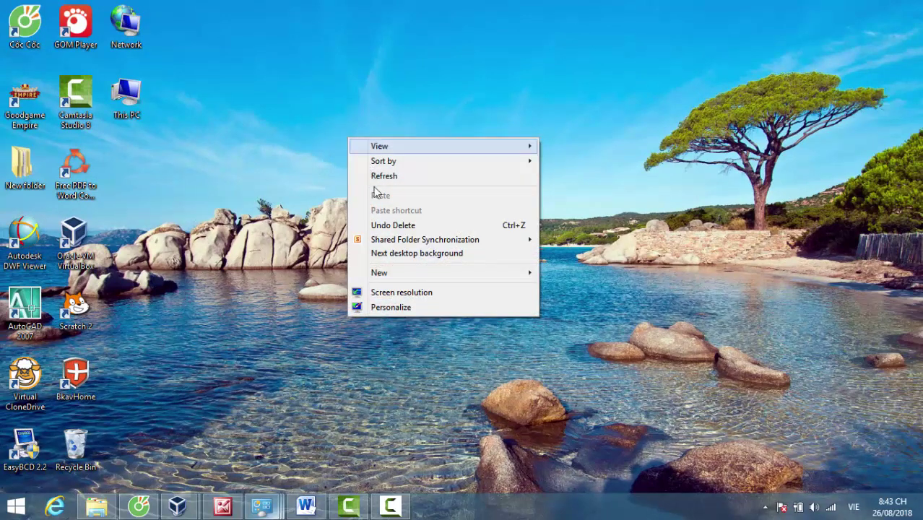
pyautogui.click(388, 308)
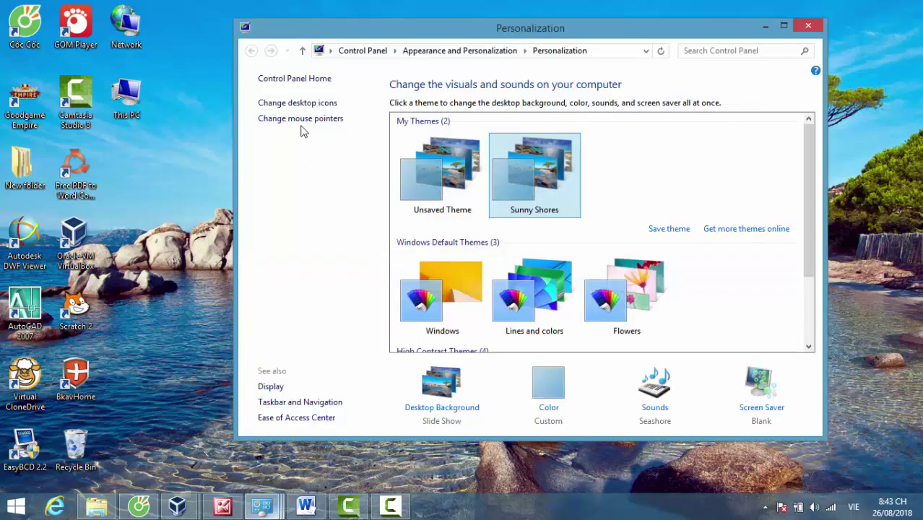
pyautogui.click(440, 396)
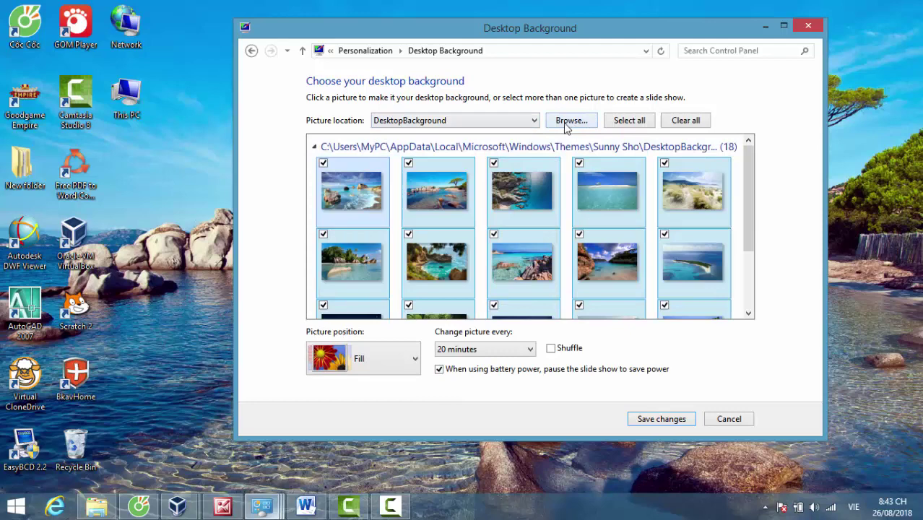
pyautogui.moveTo(744, 198); pyautogui.dragTo(737, 289)
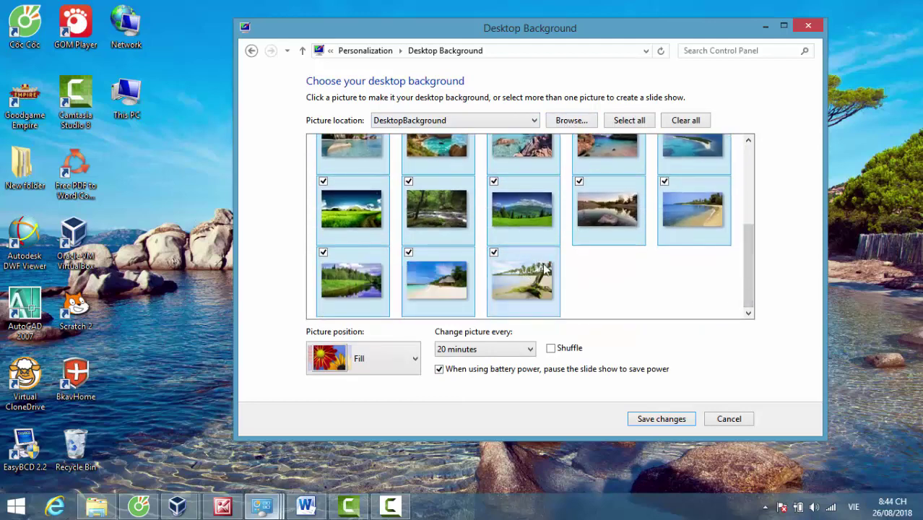
pyautogui.moveTo(749, 283); pyautogui.dragTo(743, 245)
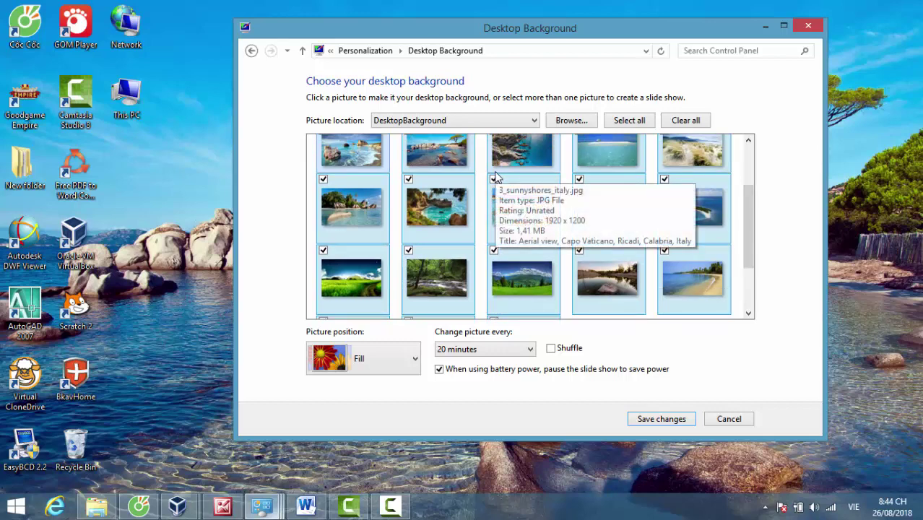
# Step: Preview a picture from the Anh moi nam 2017 folder as desktop background, cancel the change and close the window
pyautogui.click(571, 120)
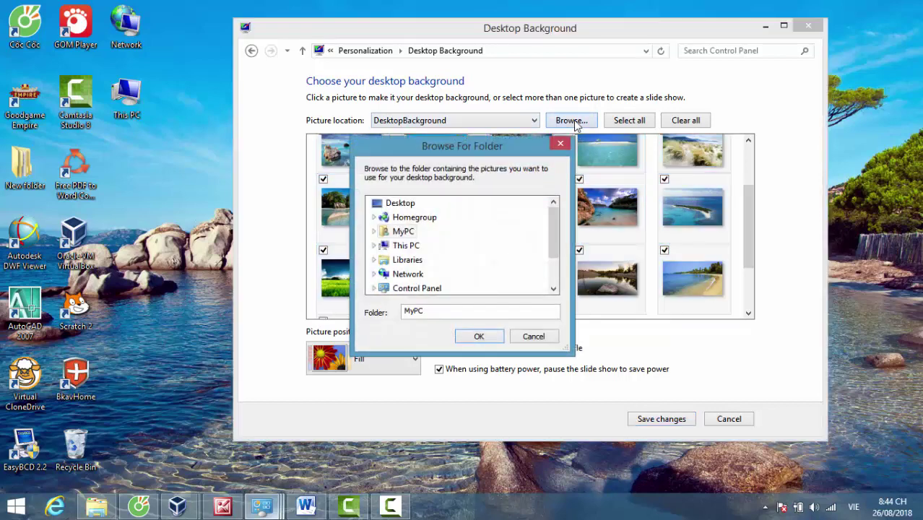
pyautogui.moveTo(552, 232); pyautogui.dragTo(551, 220)
pyautogui.click(374, 245)
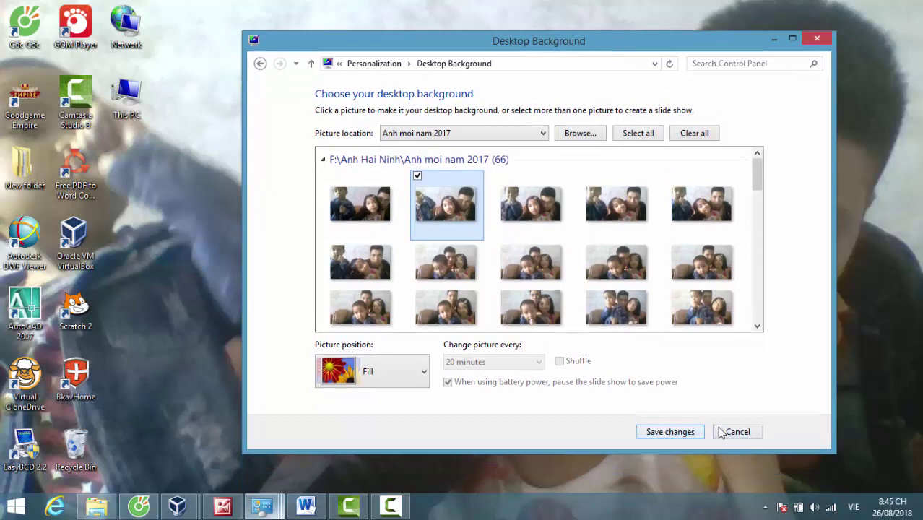
pyautogui.click(747, 437)
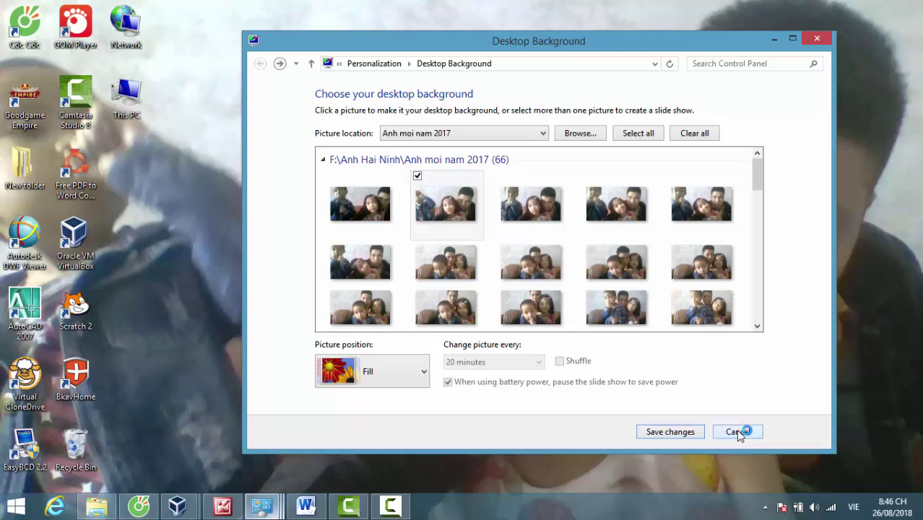
pyautogui.click(736, 429)
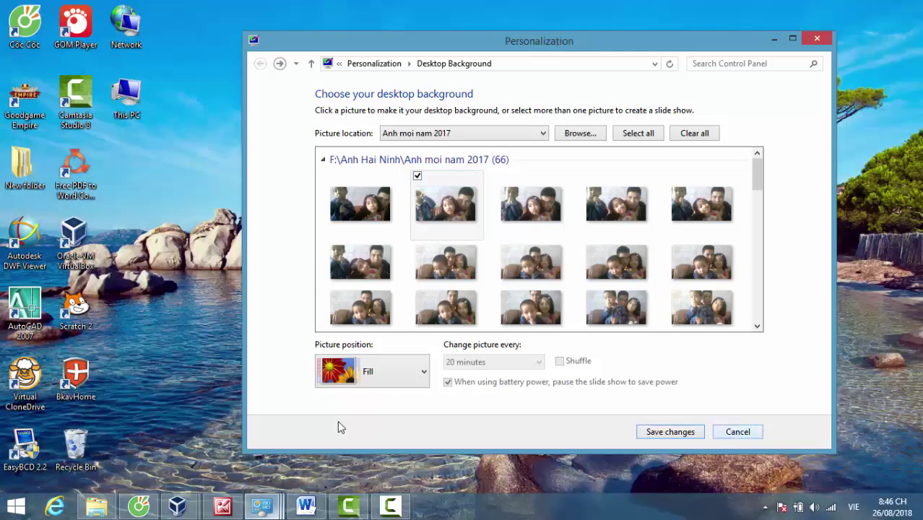
pyautogui.click(817, 38)
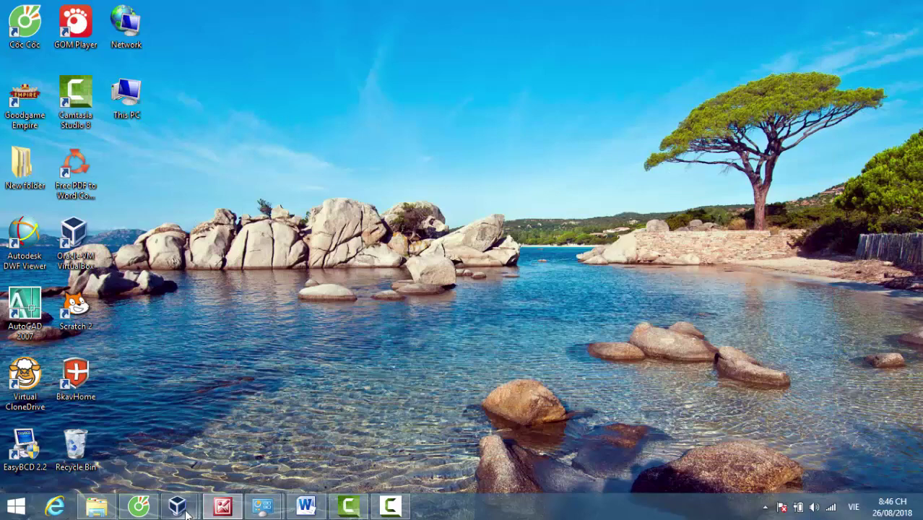
# Step: Switch to the win7 virtual machine, view the desktop background option in its Personalization window and close that window
pyautogui.moveTo(177, 507)
pyautogui.click(233, 452)
pyautogui.rightClick(487, 189)
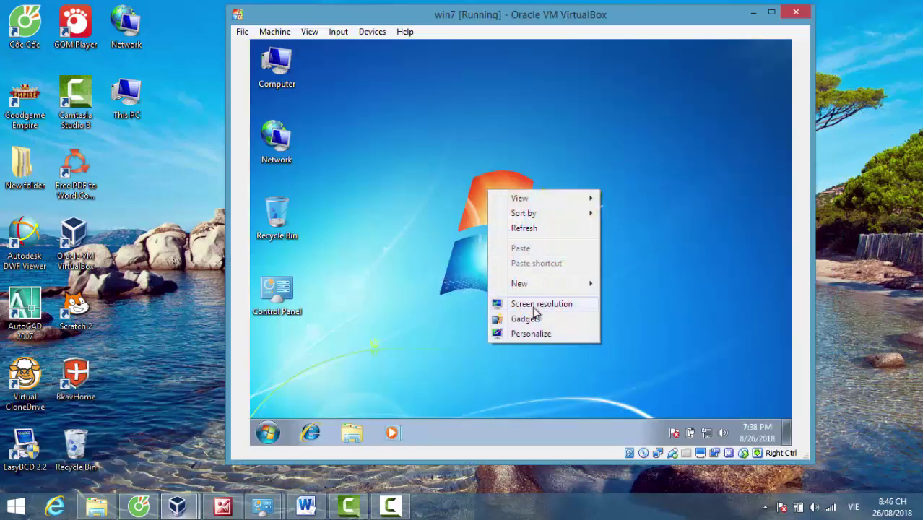
pyautogui.click(534, 333)
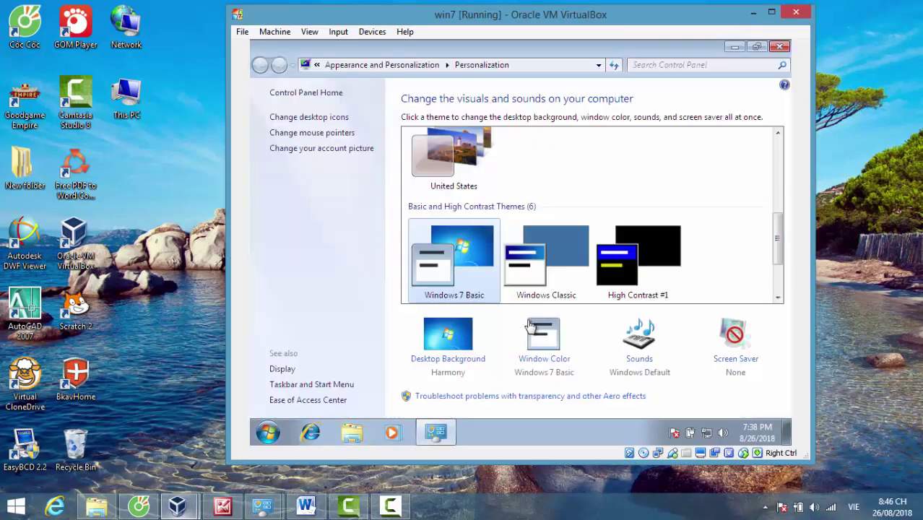
pyautogui.click(780, 46)
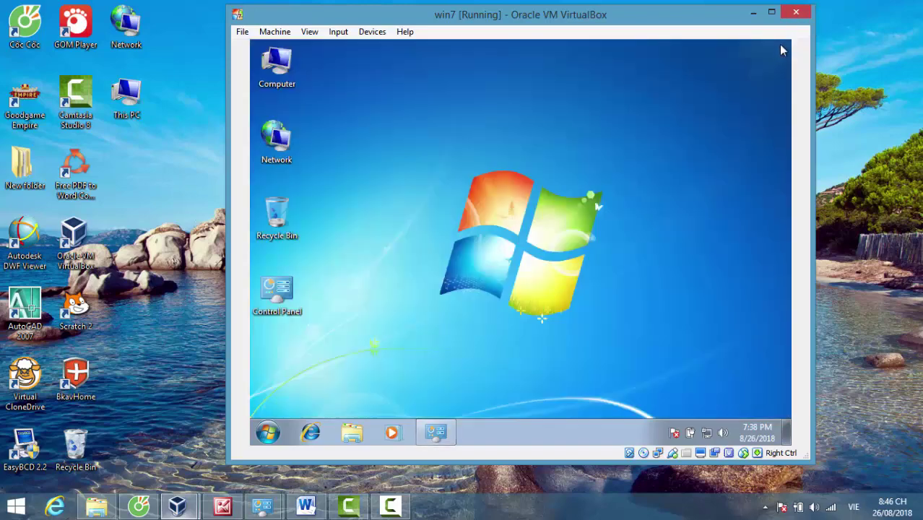
# Step: Minimize the virtual machine window and pause the screen recording in Camtasia Recorder
pyautogui.click(306, 506)
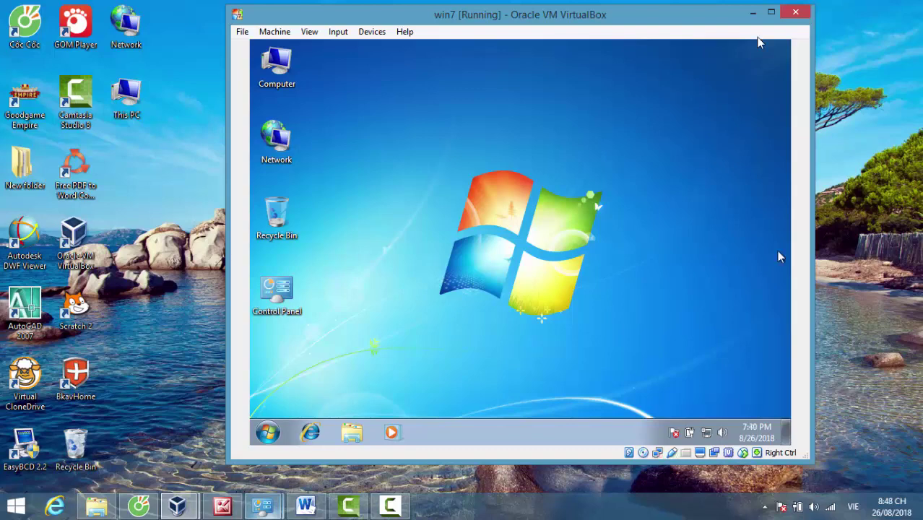
pyautogui.click(753, 12)
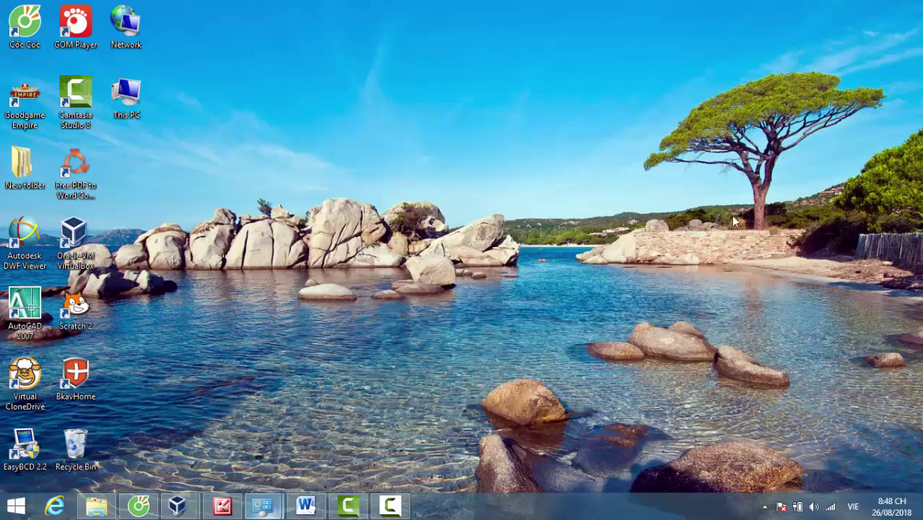
pyautogui.click(389, 509)
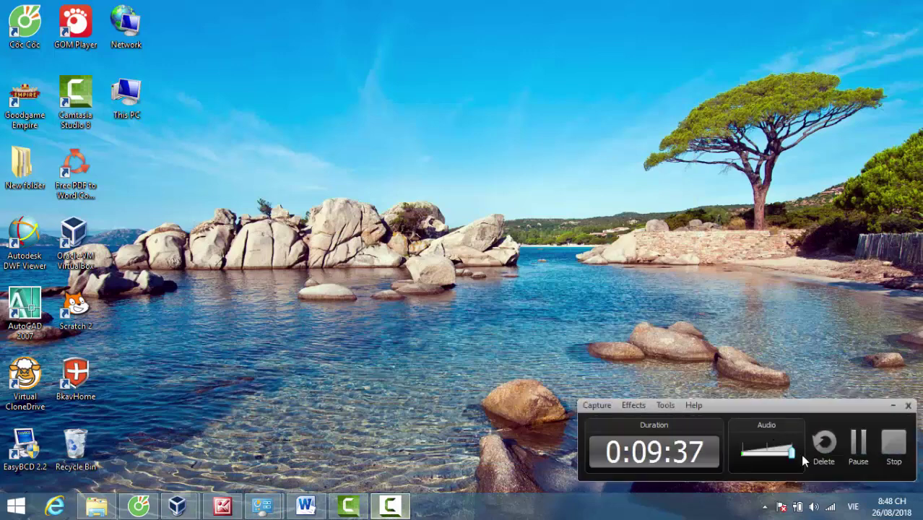
pyautogui.click(859, 447)
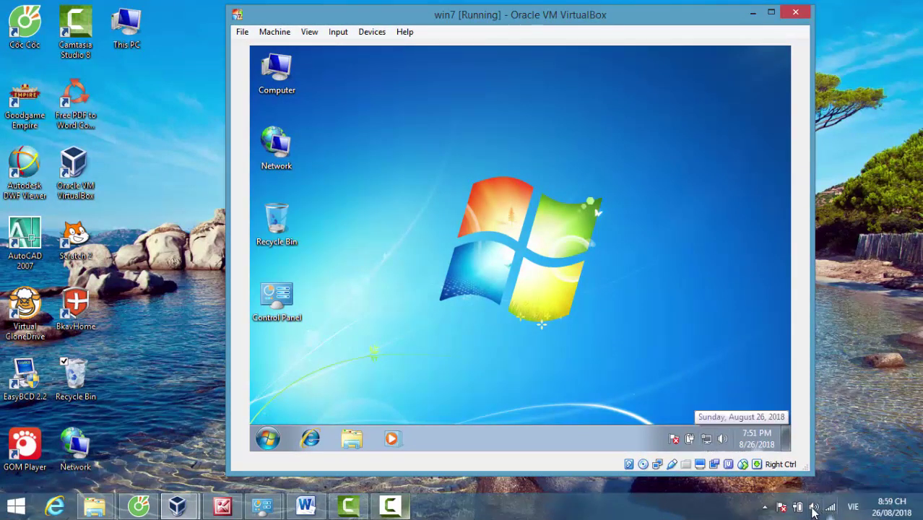
# Step: Look at the host's hidden notification icons, and briefly open and close Windows Media Player in the virtual machine
pyautogui.click(766, 507)
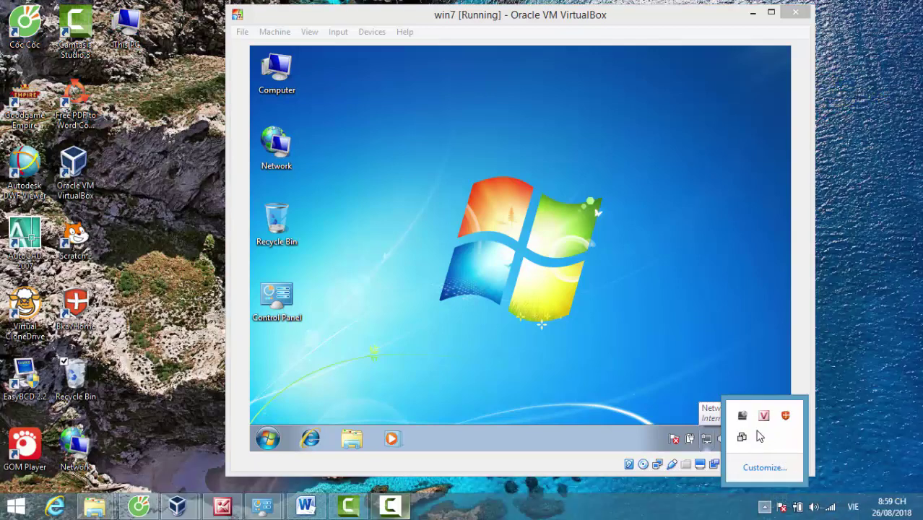
pyautogui.click(628, 447)
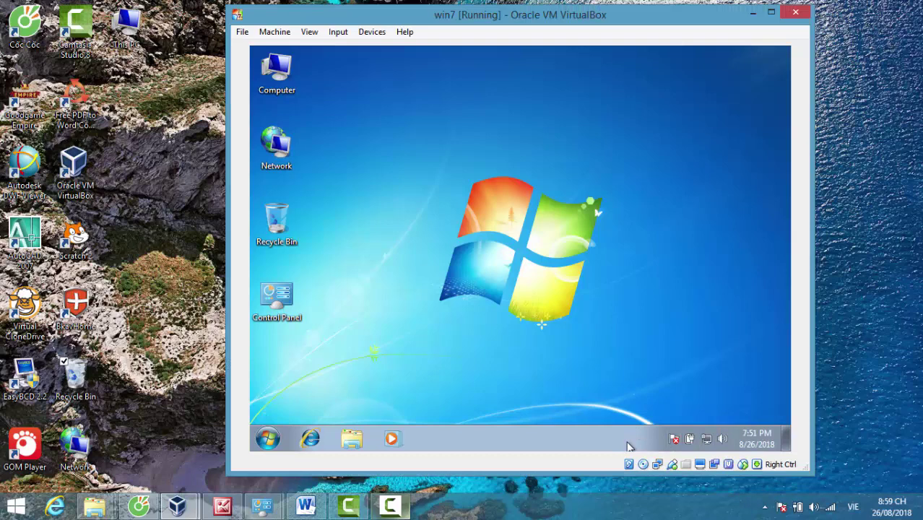
pyautogui.click(393, 444)
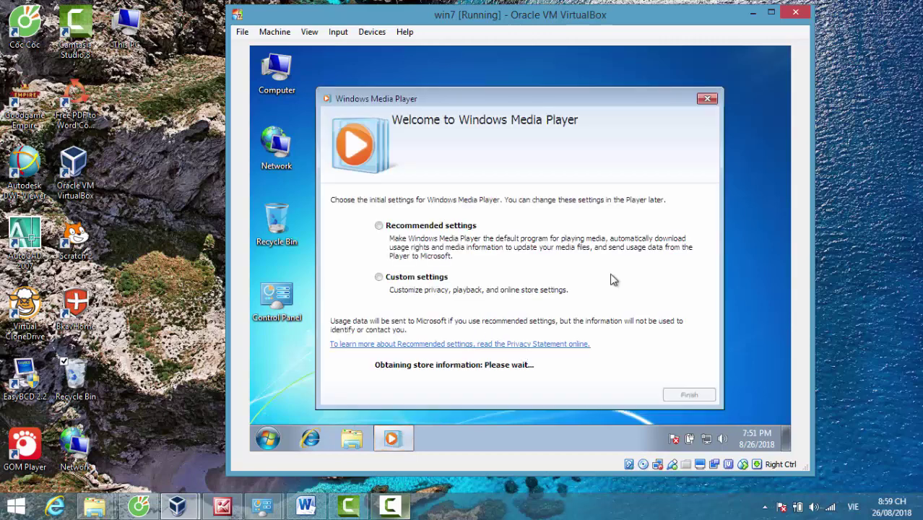
pyautogui.click(708, 100)
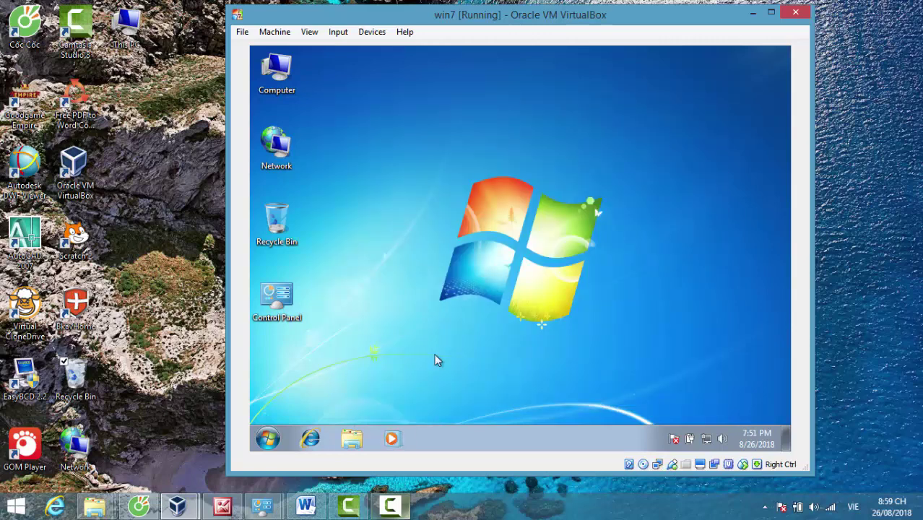
# Step: Open Windows Explorer in the virtual machine and view the Desktop, Downloads and Documents locations
pyautogui.click(354, 442)
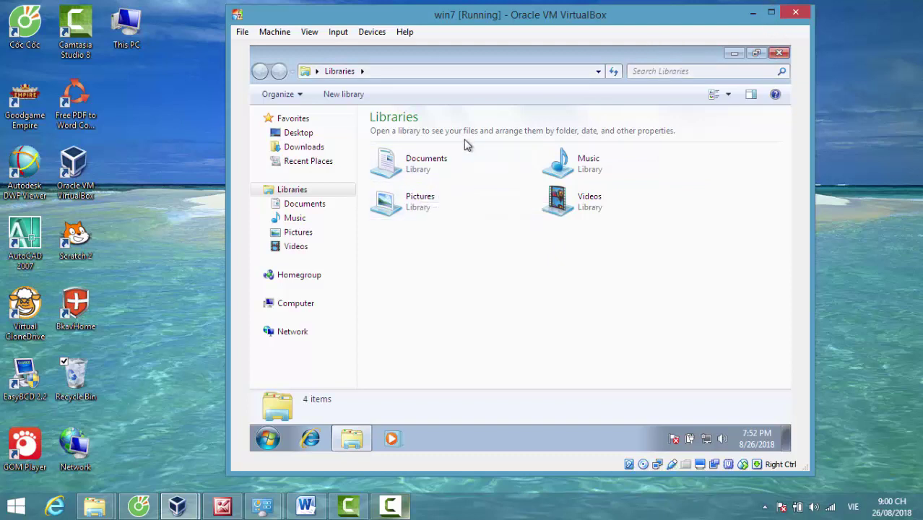
pyautogui.click(293, 139)
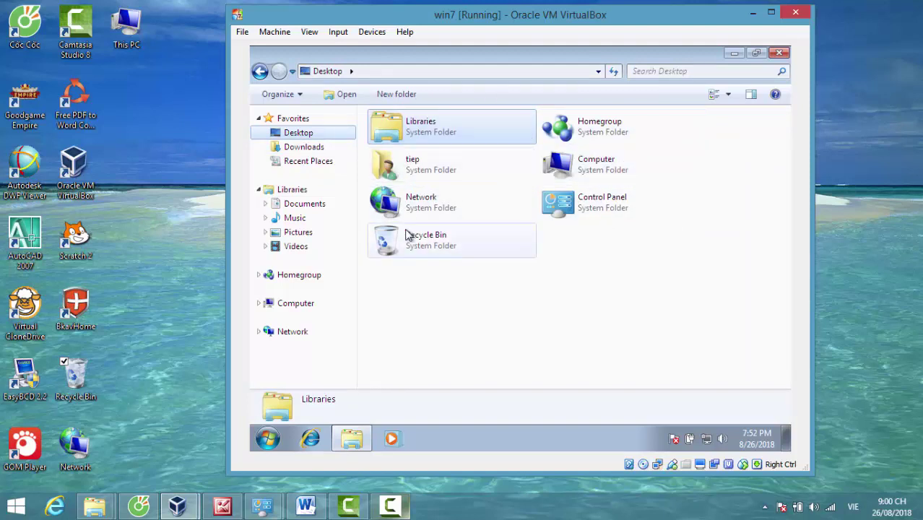
pyautogui.click(303, 150)
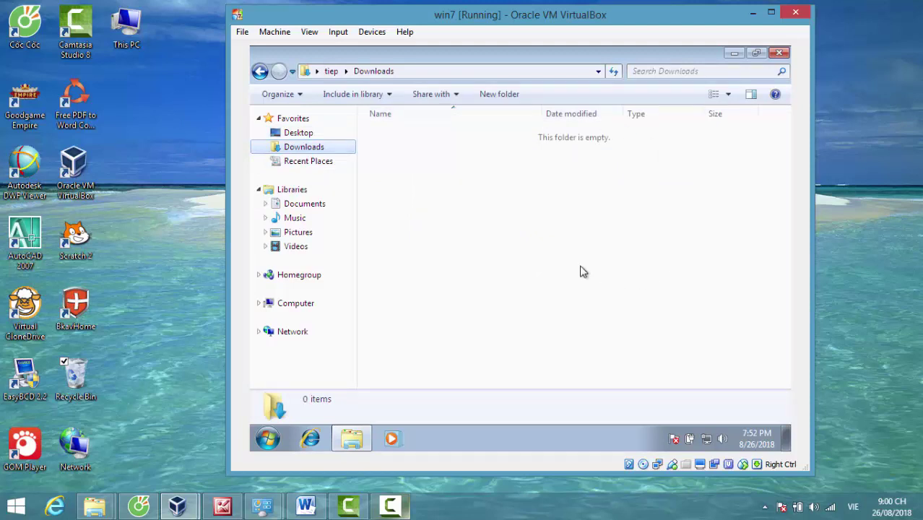
pyautogui.click(314, 208)
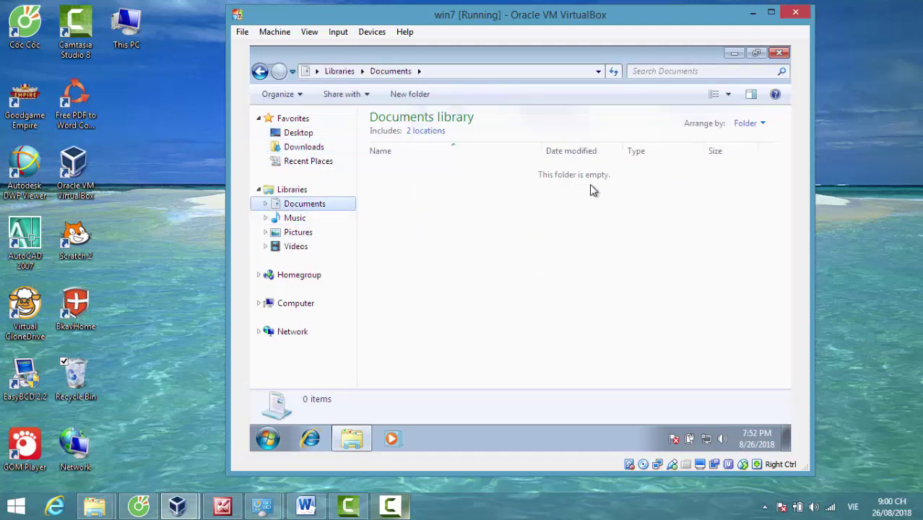
pyautogui.click(302, 148)
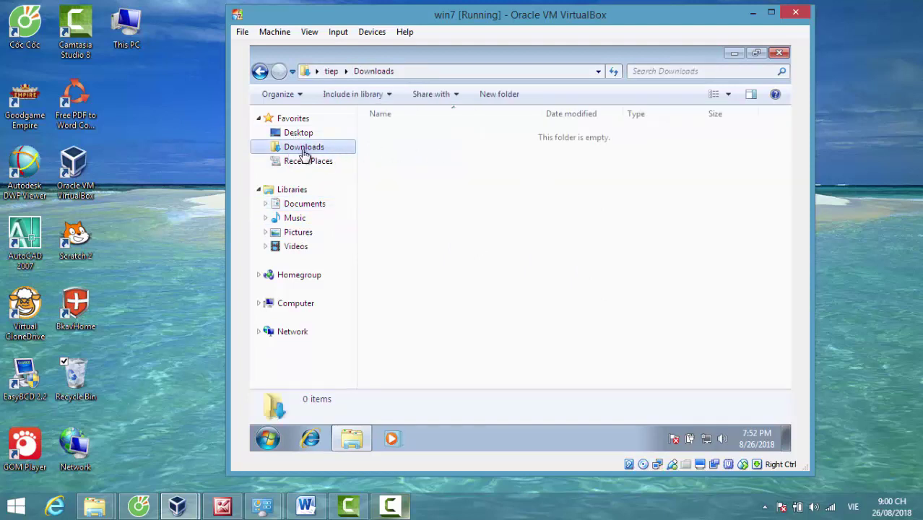
pyautogui.click(312, 209)
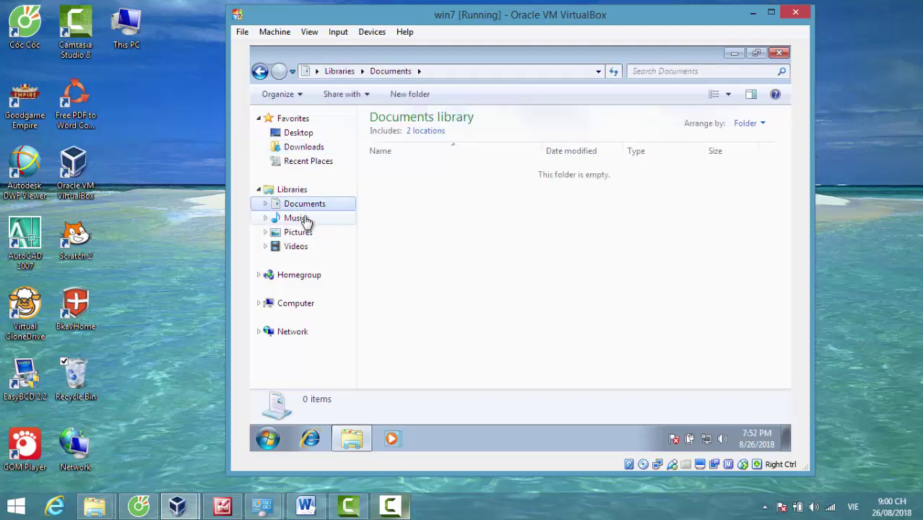
# Step: View the Music, Pictures and Videos libraries in the virtual machine and expand Computer to show its drives
pyautogui.click(308, 222)
pyautogui.click(305, 233)
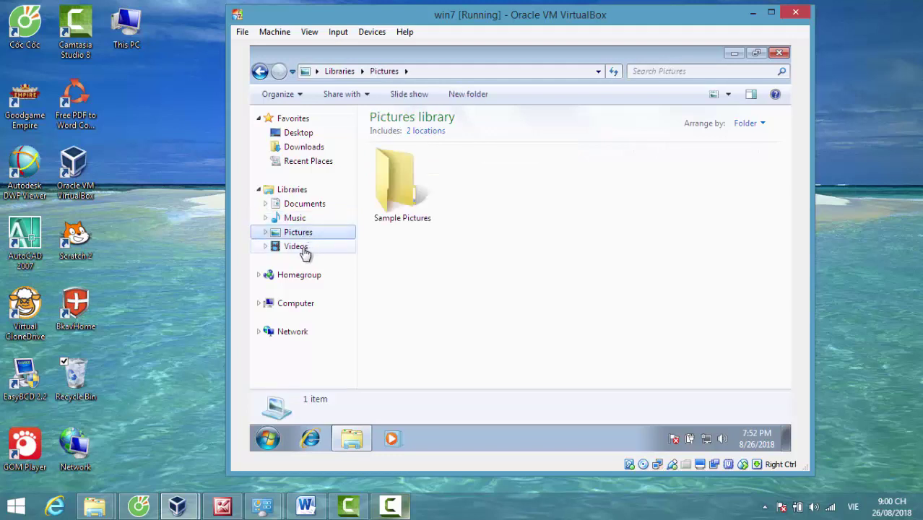
pyautogui.click(304, 248)
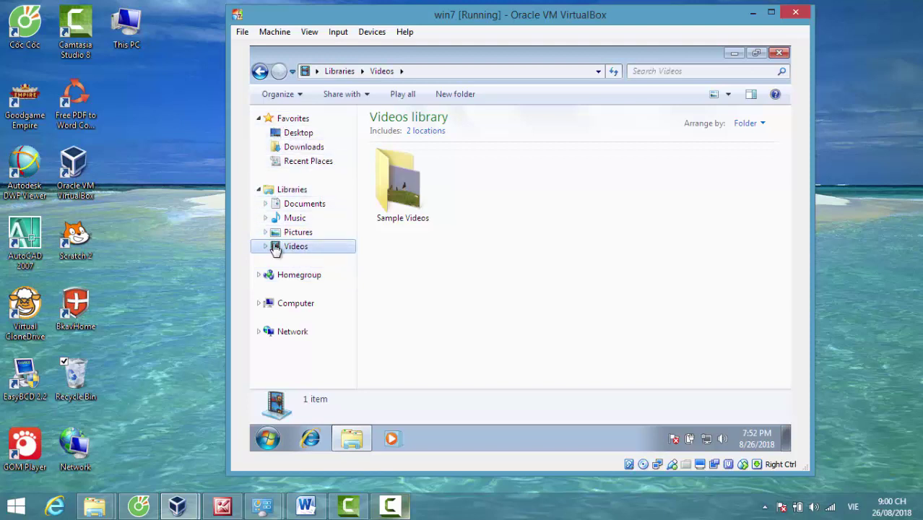
pyautogui.click(259, 303)
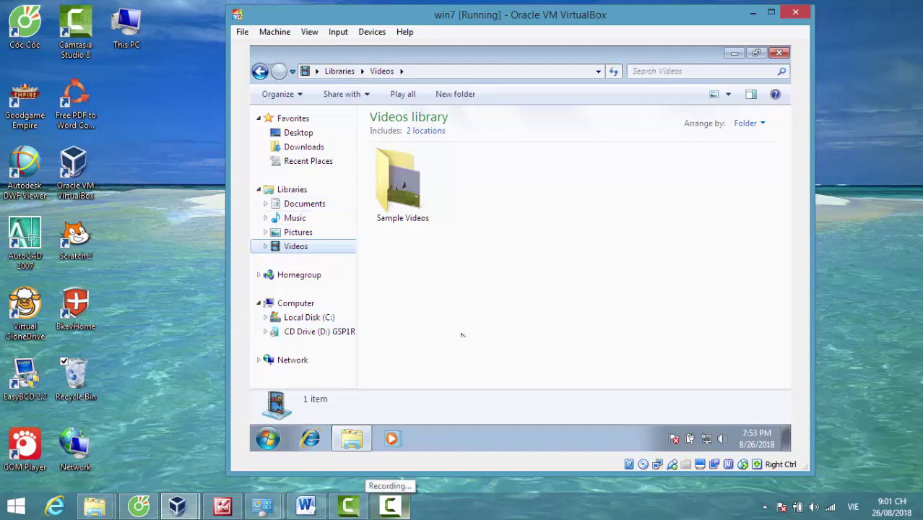
# Step: Minimize the virtual machine window and view the contents of the Setup (D:) drive in the host's File Explorer
pyautogui.click(476, 511)
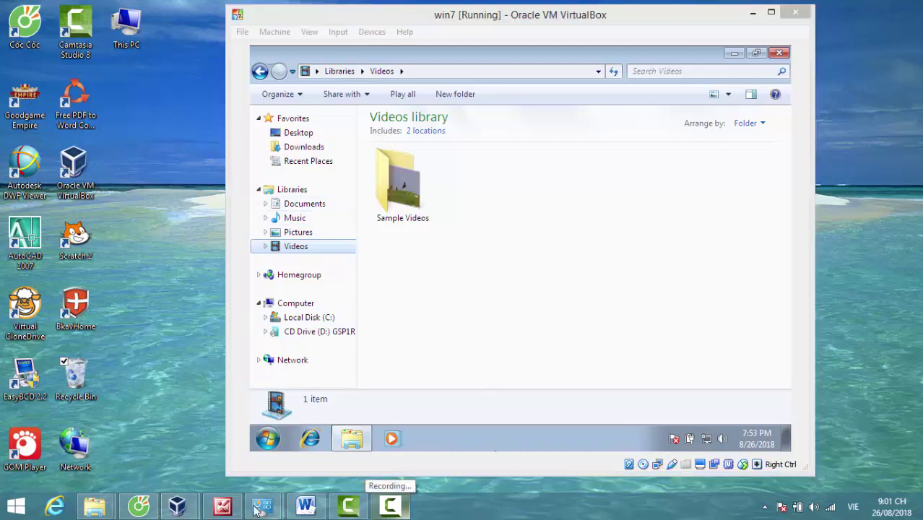
pyautogui.click(753, 12)
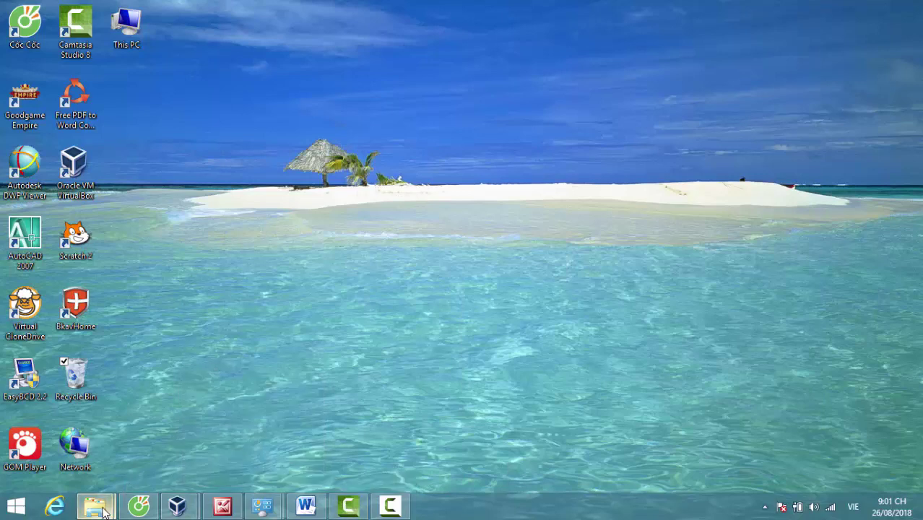
pyautogui.moveTo(102, 511)
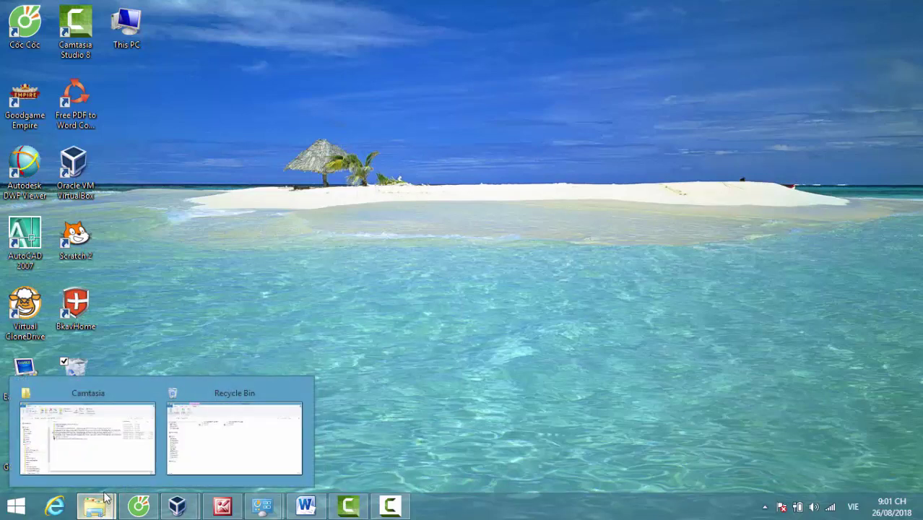
pyautogui.click(116, 455)
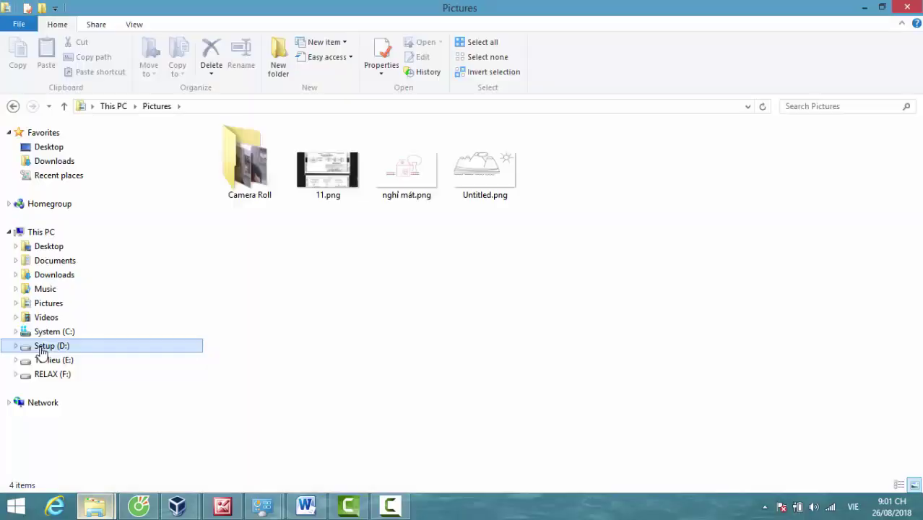
pyautogui.click(45, 347)
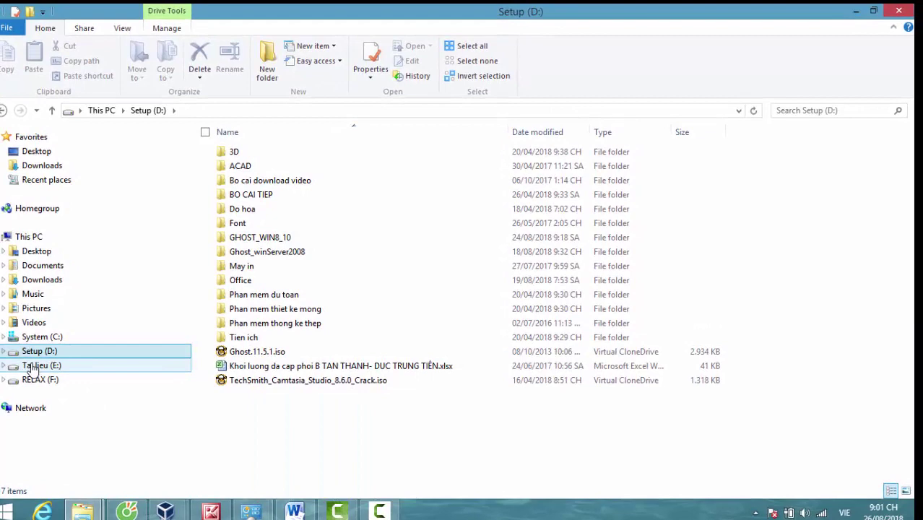
# Step: Widen the Type column in the file list of the Setup (D:) drive so the full file types fit
pyautogui.click(33, 366)
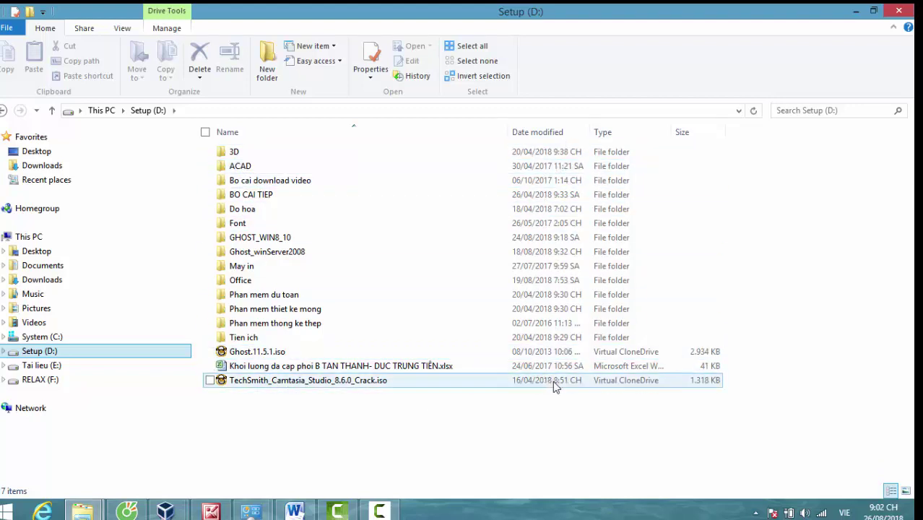
pyautogui.moveTo(667, 132); pyautogui.dragTo(755, 134)
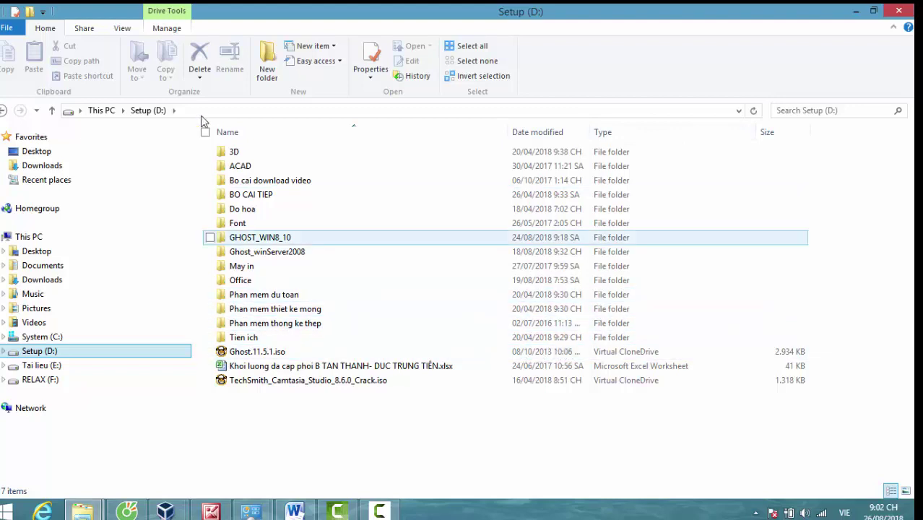
# Step: Try different layouts for the Setup (D:) drive, including Large icons and Tiles, and switch back to Details
pyautogui.click(122, 31)
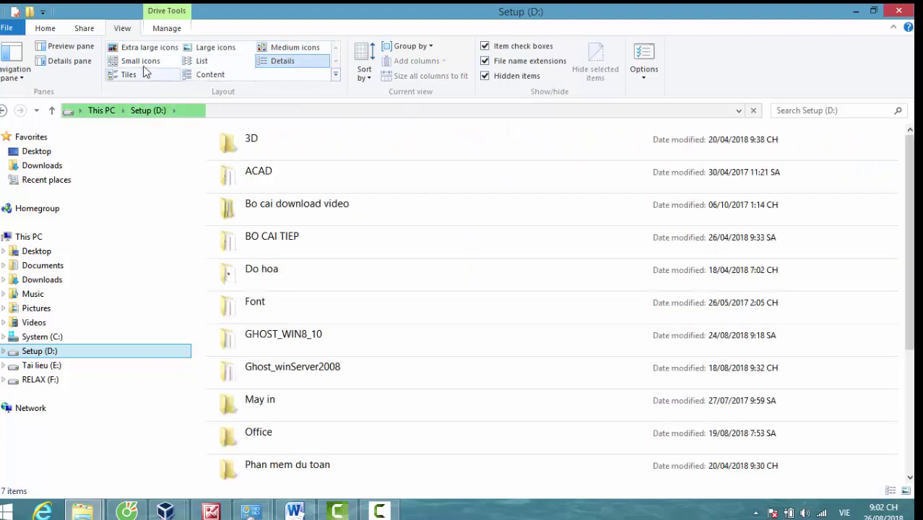
pyautogui.click(209, 49)
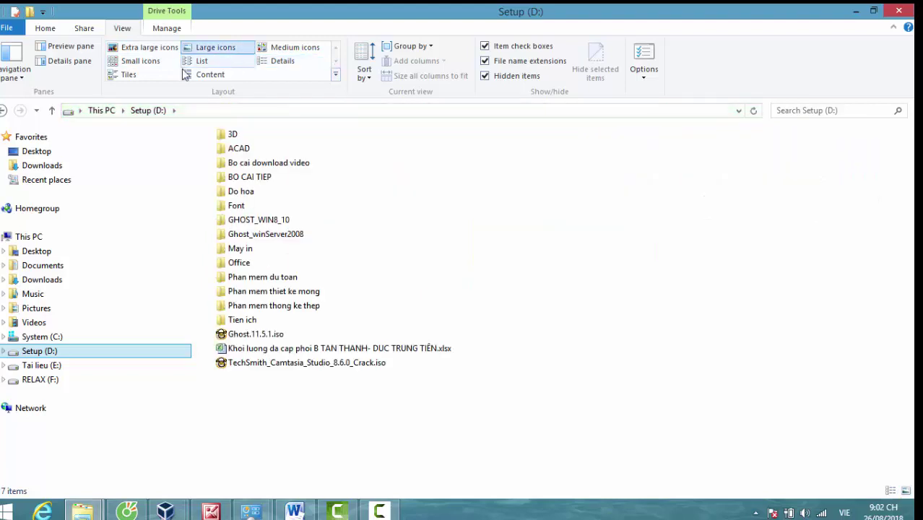
pyautogui.click(129, 76)
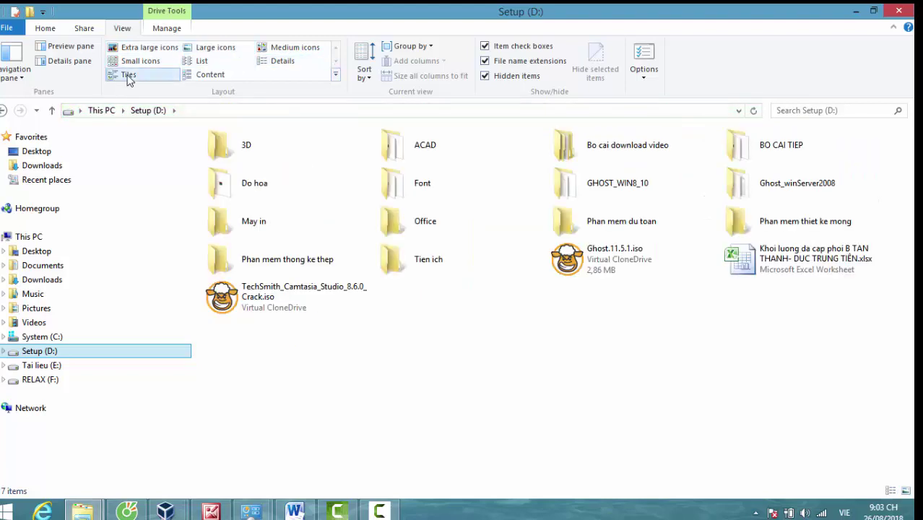
pyautogui.click(277, 64)
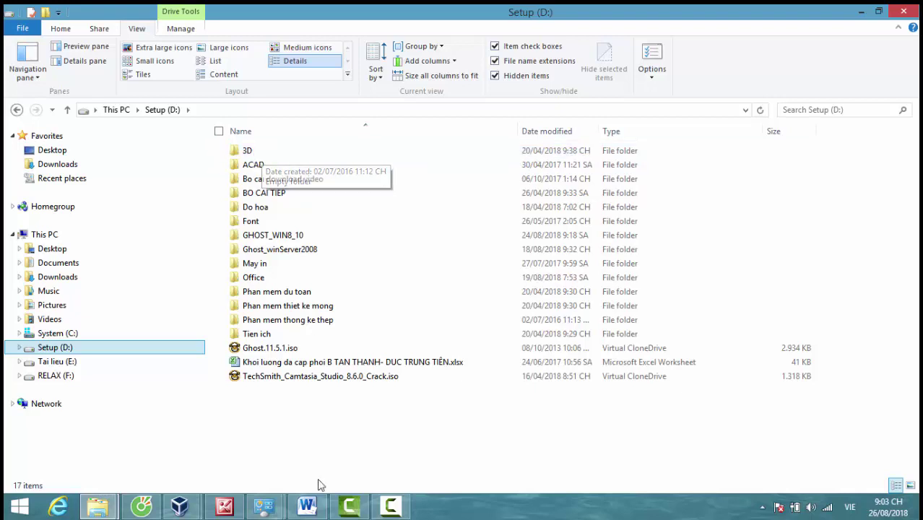
# Step: Create a new folder named Anh in the Setup (D:) drive
pyautogui.click(368, 427)
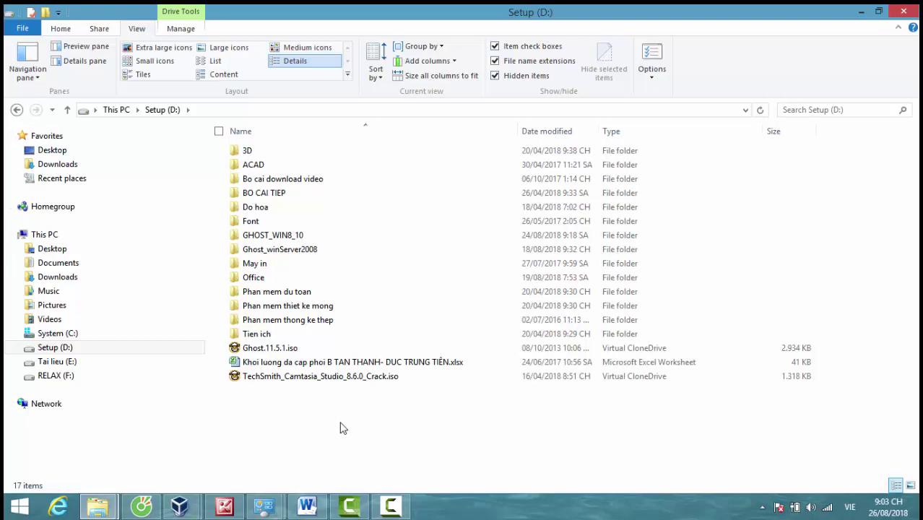
pyautogui.rightClick(341, 428)
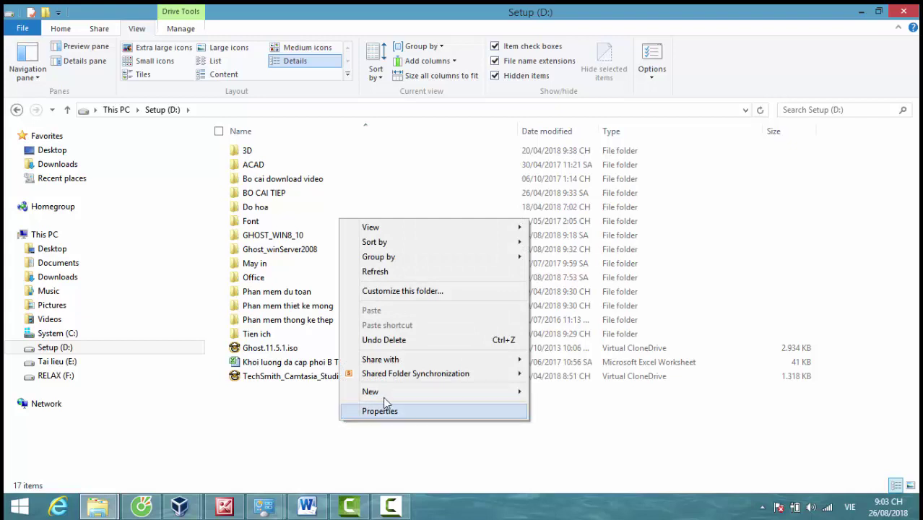
pyautogui.click(499, 391)
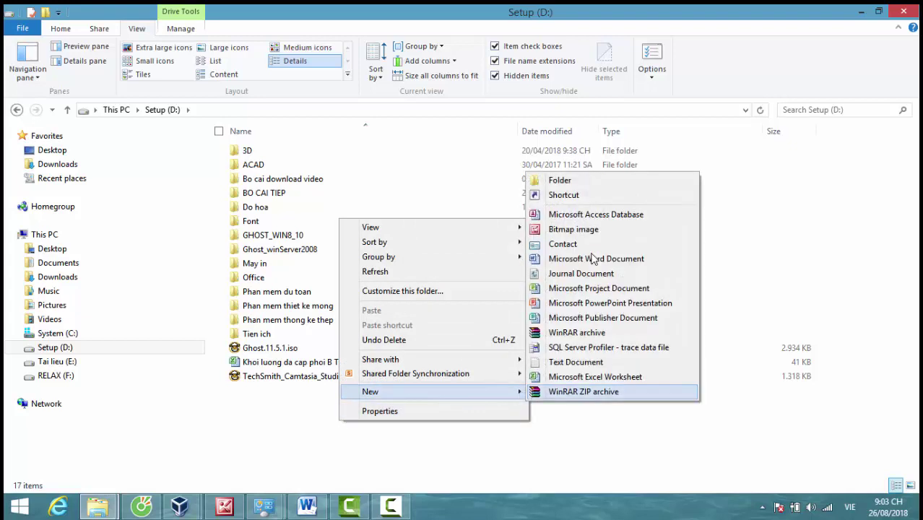
pyautogui.click(572, 180)
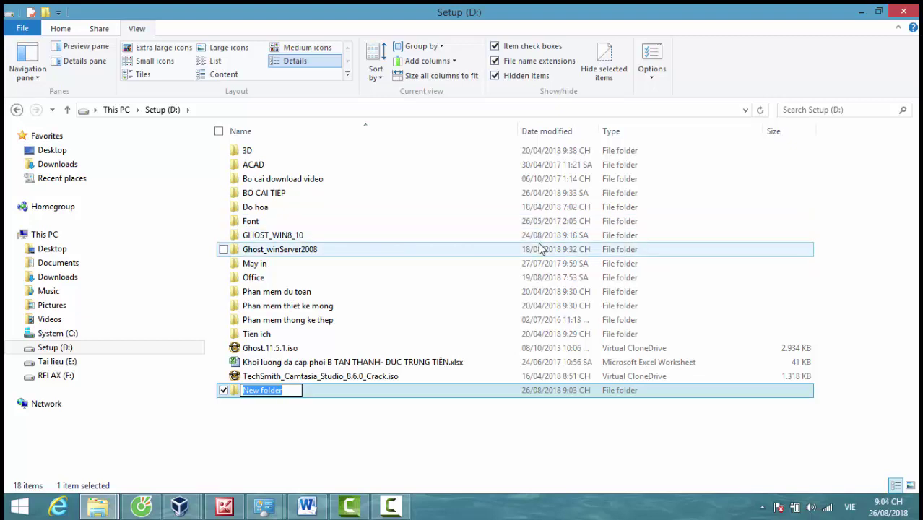
pyautogui.write('Anh')
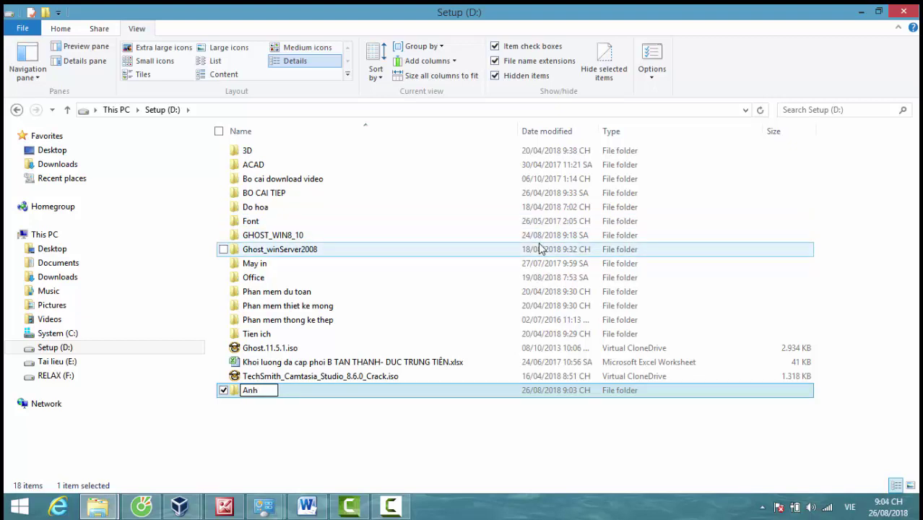
pyautogui.click(456, 434)
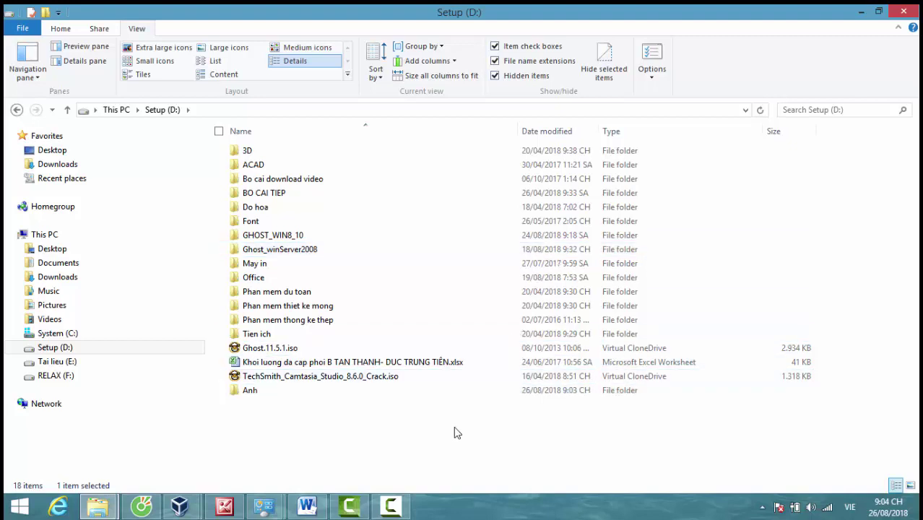
# Step: Open the Anh folder and create a subfolder named Anh Cap ba in it
pyautogui.doubleClick(248, 391)
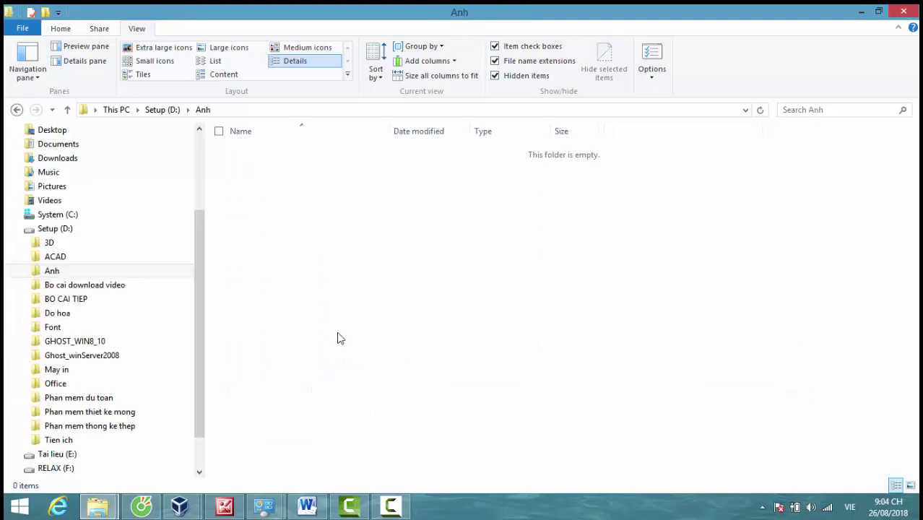
pyautogui.rightClick(348, 257)
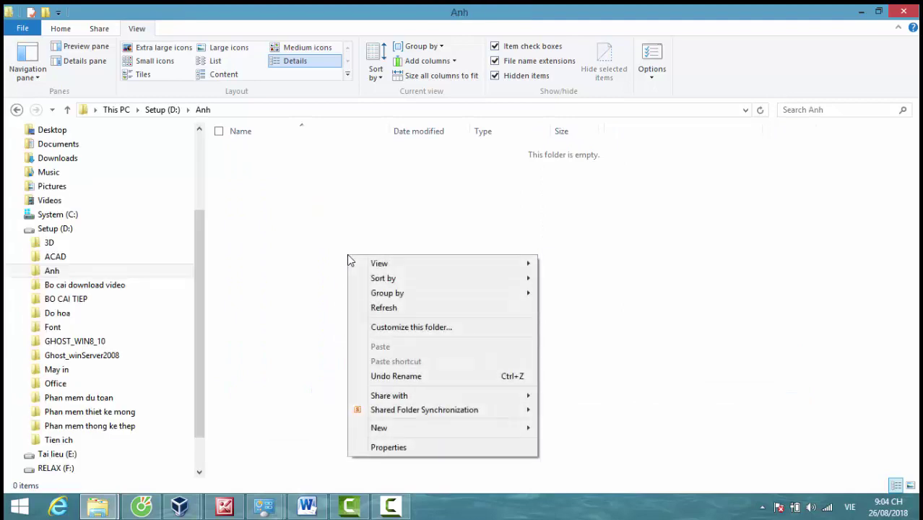
pyautogui.moveTo(398, 430)
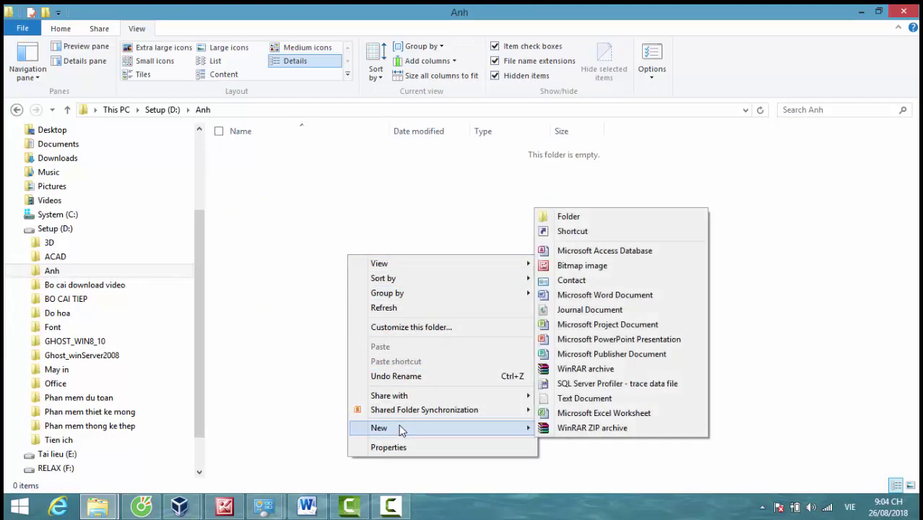
pyautogui.click(585, 221)
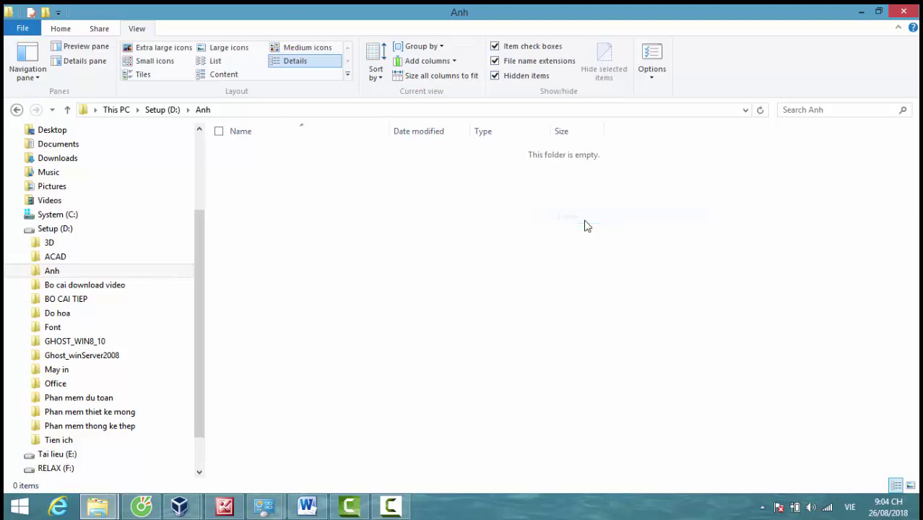
pyautogui.write('Anh')
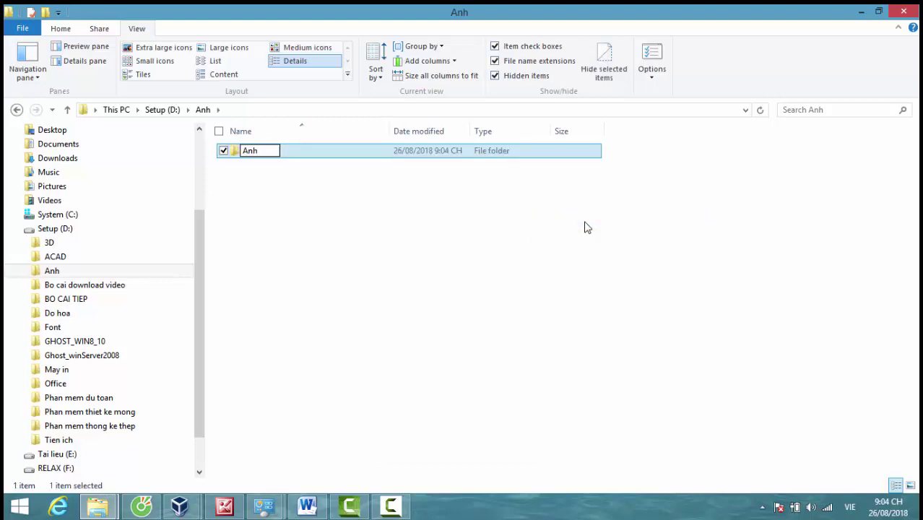
pyautogui.write(' Cap ba')
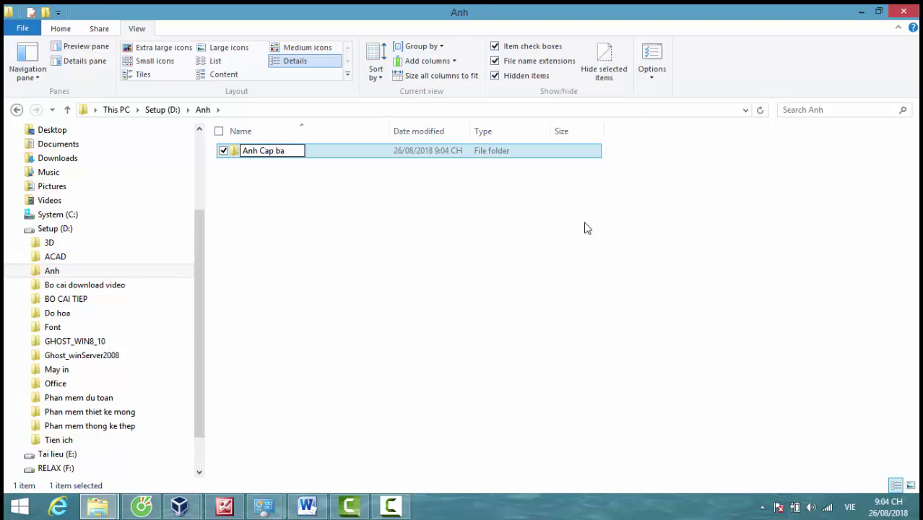
pyautogui.click(495, 281)
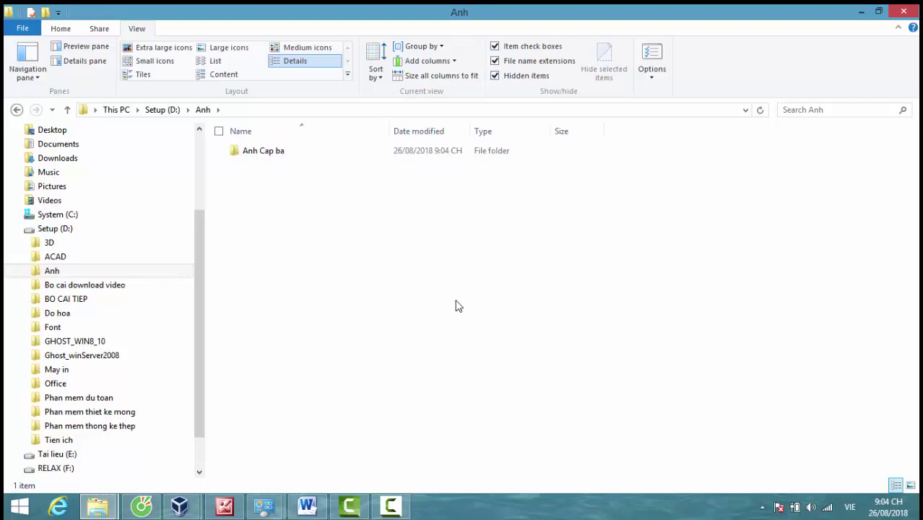
# Step: Create a second subfolder named Anh DH inside the Anh folder, using the ribbon's New folder command
pyautogui.click(62, 32)
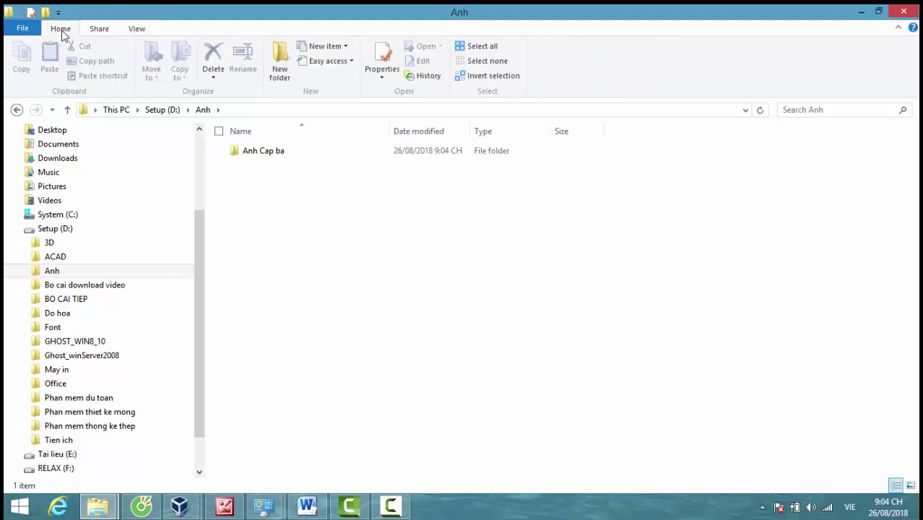
pyautogui.click(280, 59)
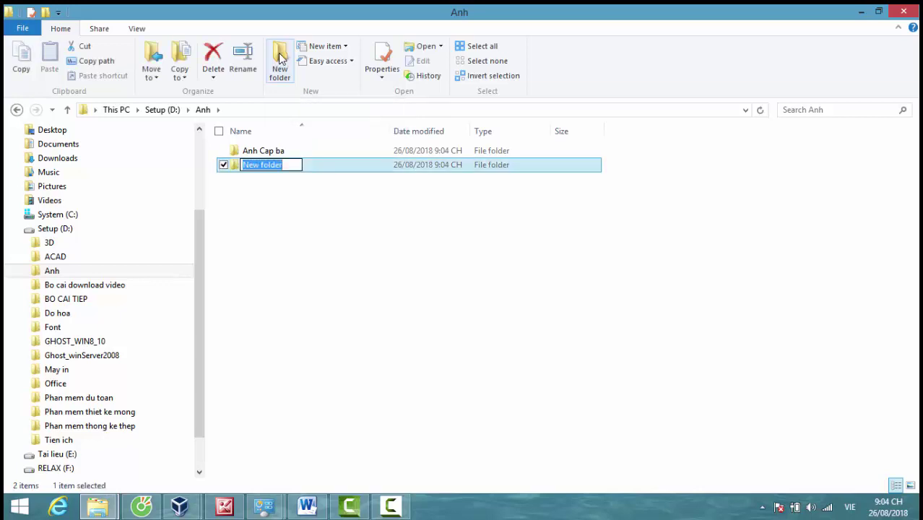
pyautogui.write('Anh')
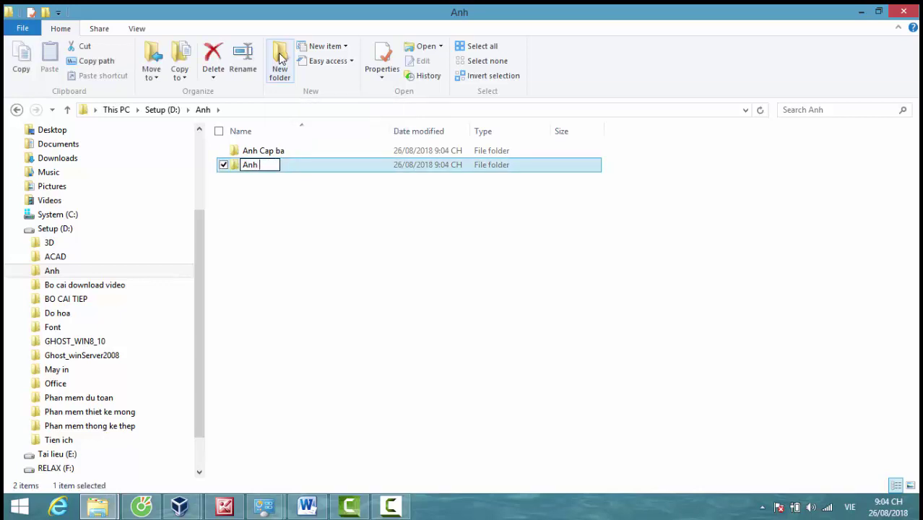
pyautogui.write(' DH')
pyautogui.click(310, 251)
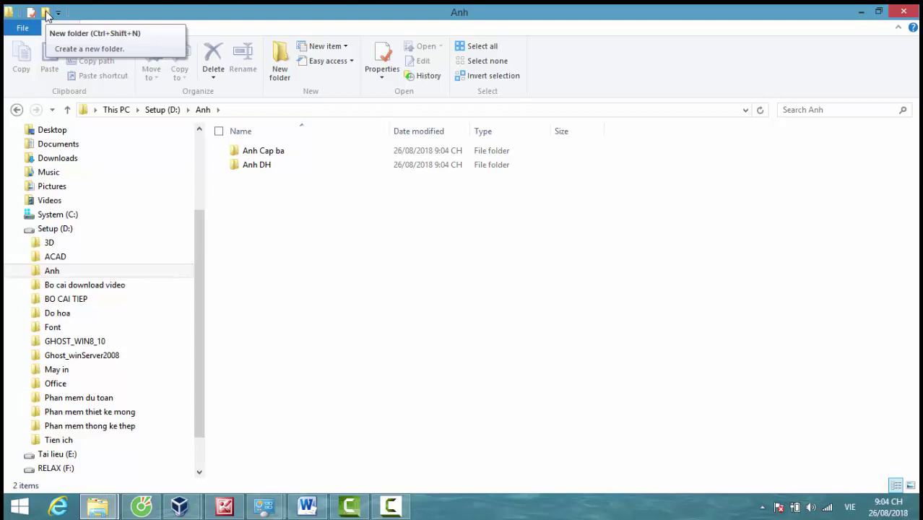
# Step: Create a third subfolder named Anh DuLich inside the Anh folder, using the quick-access New folder command
pyautogui.click(46, 14)
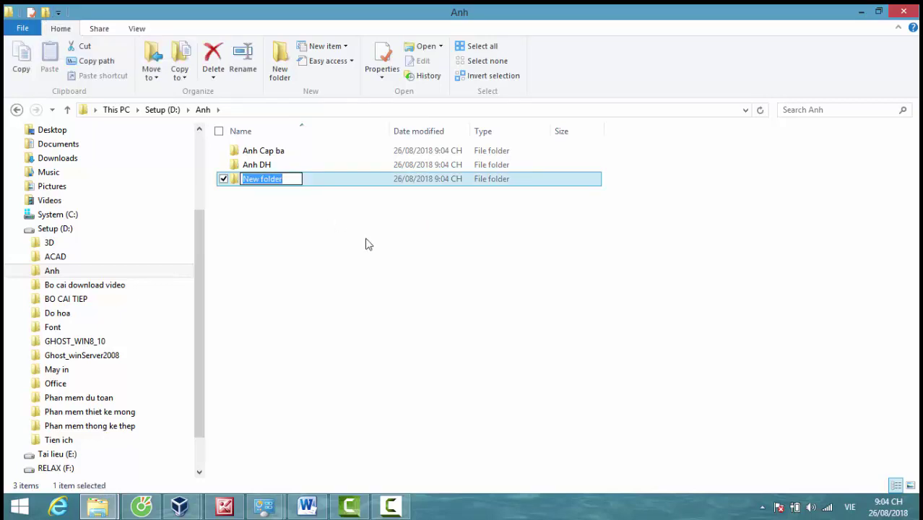
pyautogui.write('ANH')
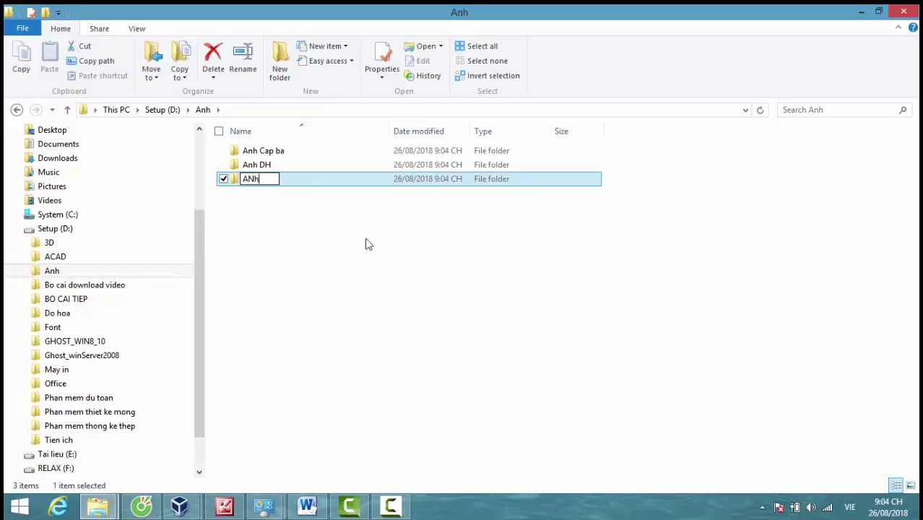
pyautogui.press('BackSpace')
pyautogui.press('BackSpace')
pyautogui.write('nh DuLich')
pyautogui.click(368, 246)
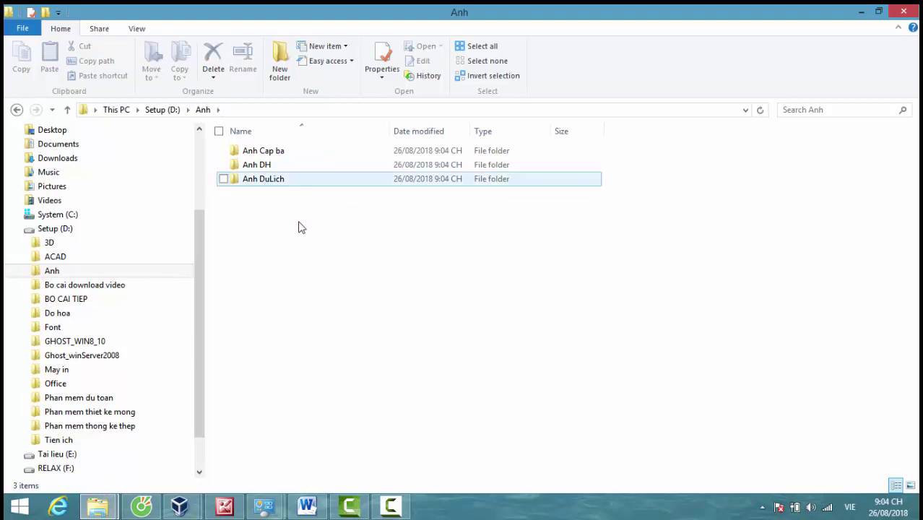
# Step: Rename the Anh DuLich folder as anh1
pyautogui.click(273, 186)
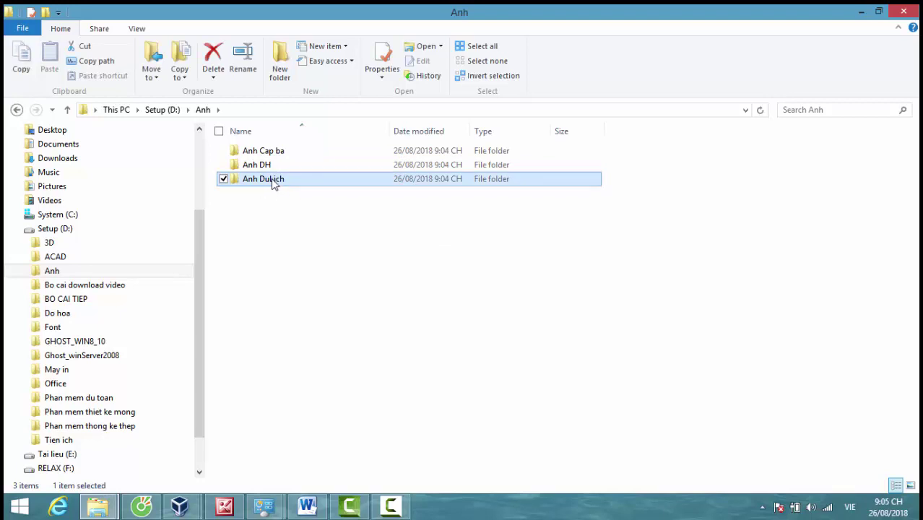
pyautogui.rightClick(273, 183)
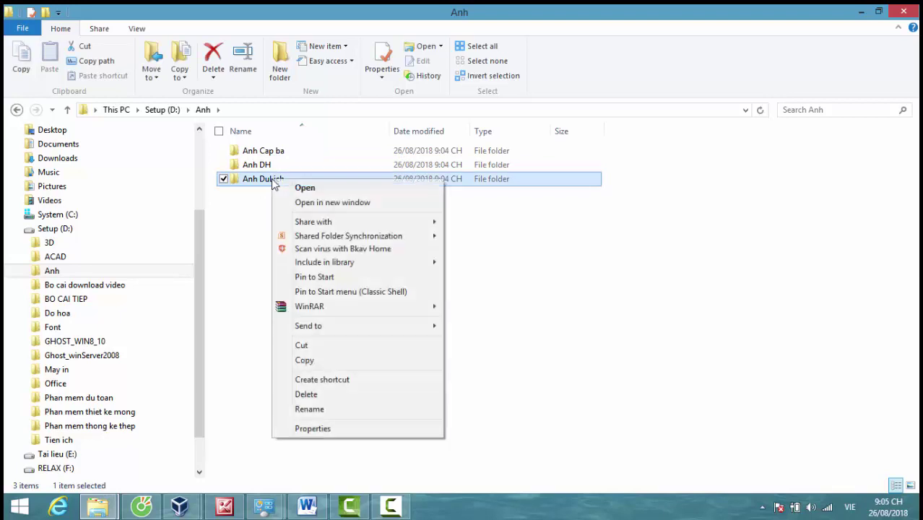
pyautogui.click(317, 411)
pyautogui.write('anhq')
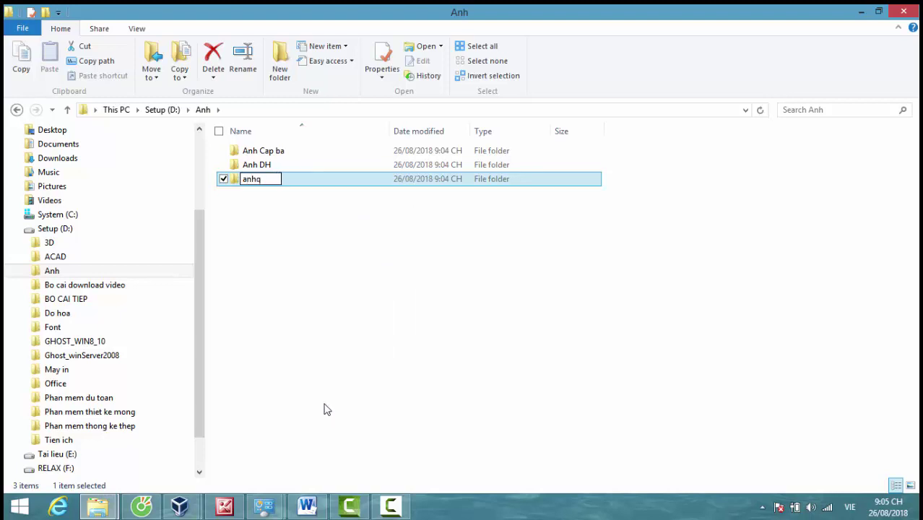
pyautogui.press('BackSpace')
pyautogui.write('1')
pyautogui.click(275, 198)
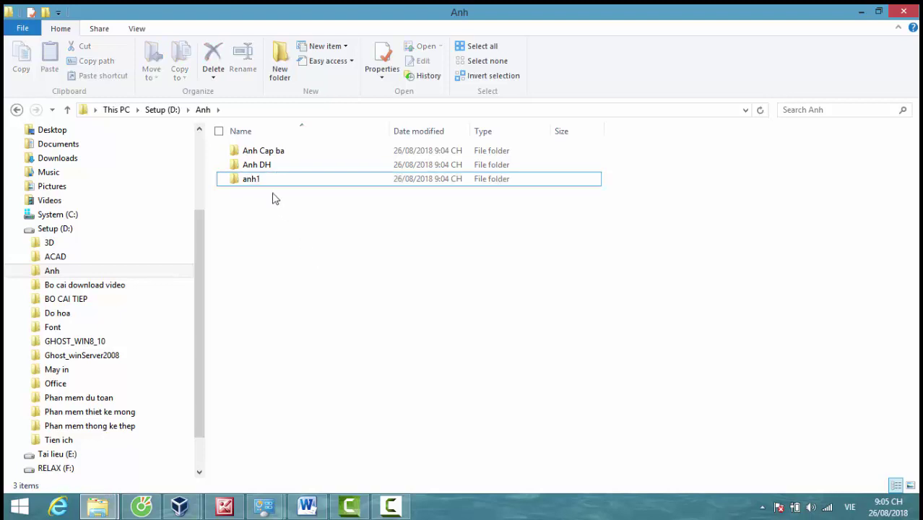
# Step: Rename the anh1 folder as anh 2 and go back to the Setup (D:) drive
pyautogui.click(271, 183)
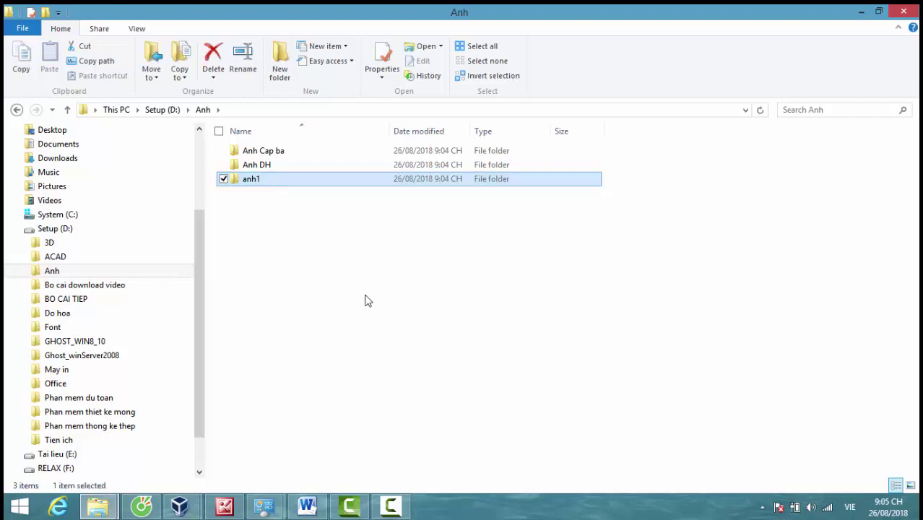
pyautogui.press('F2')
pyautogui.write('anh')
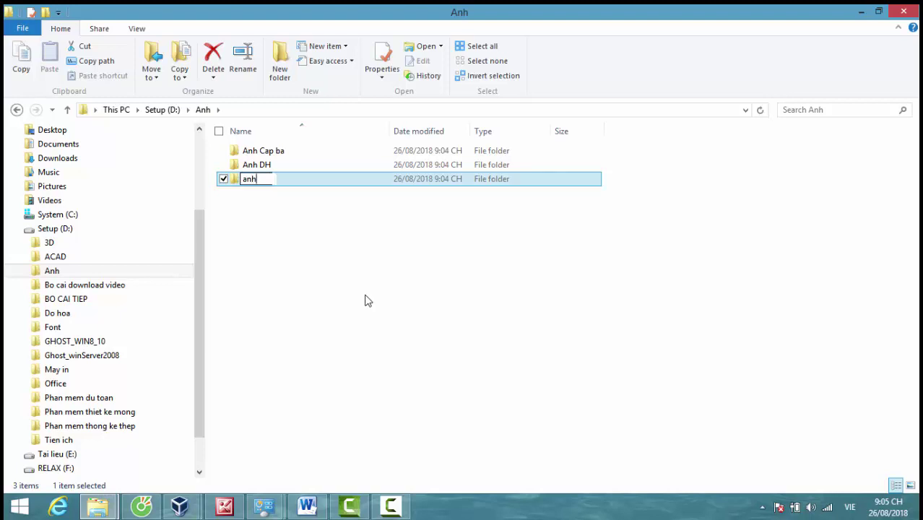
pyautogui.write(' 2')
pyautogui.click(366, 300)
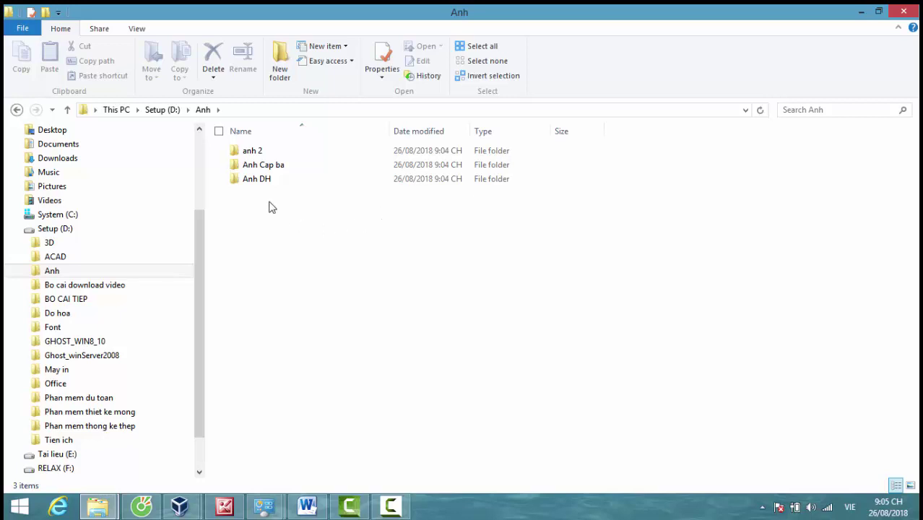
pyautogui.click(259, 182)
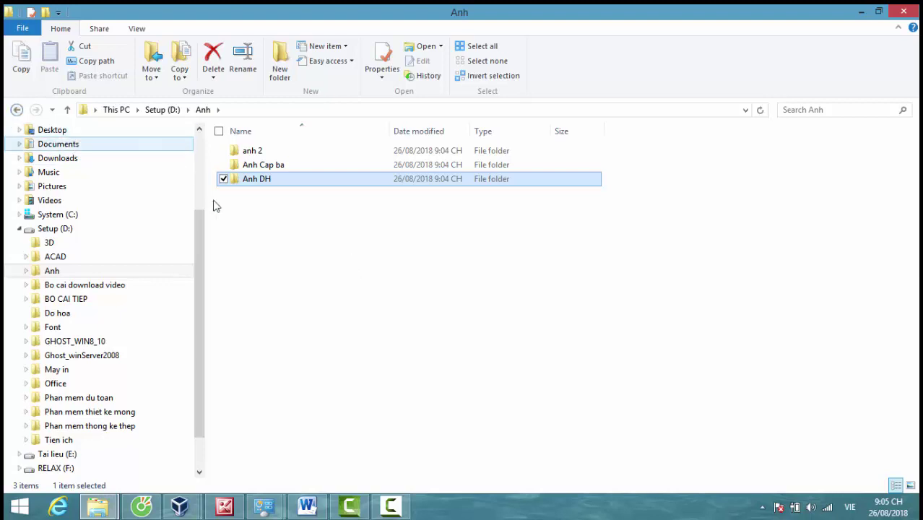
pyautogui.click(17, 111)
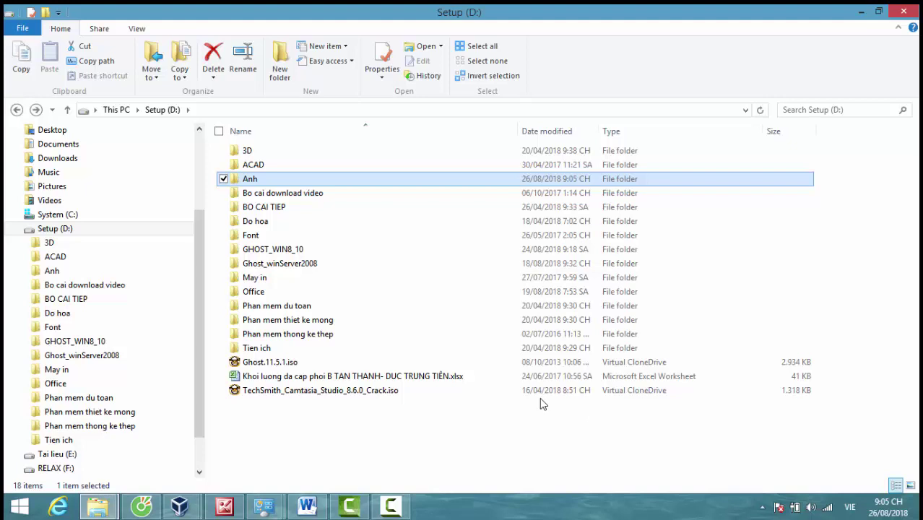
# Step: Open the Anh folder on the Setup (D:) drive and delete its anh 2 subfolder to the Recycle Bin
pyautogui.click(447, 381)
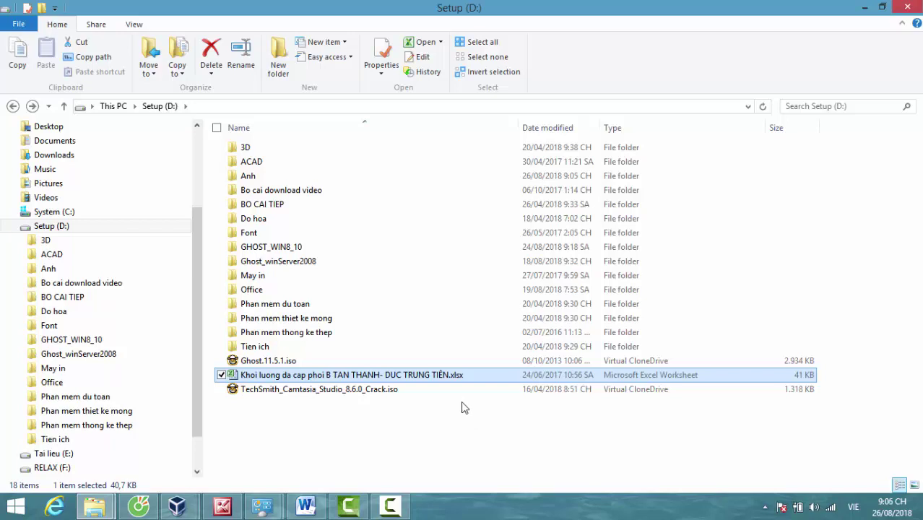
pyautogui.doubleClick(248, 176)
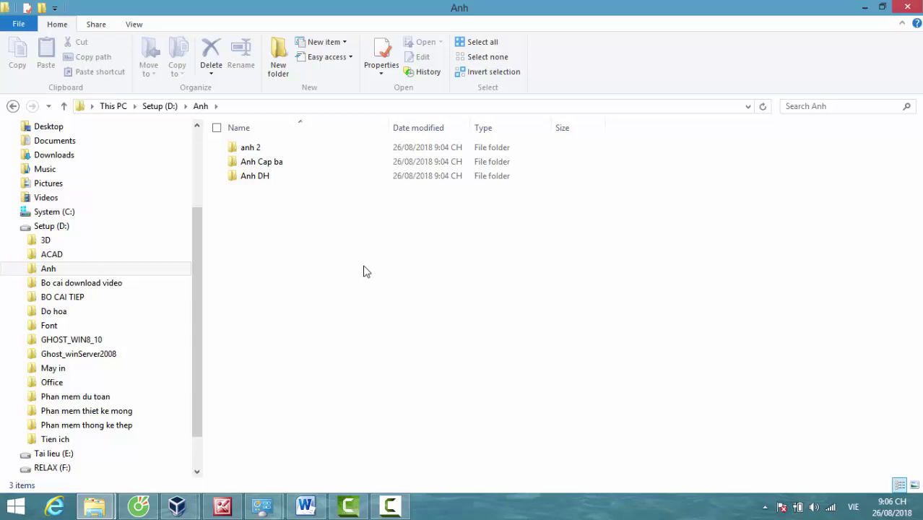
pyautogui.rightClick(257, 153)
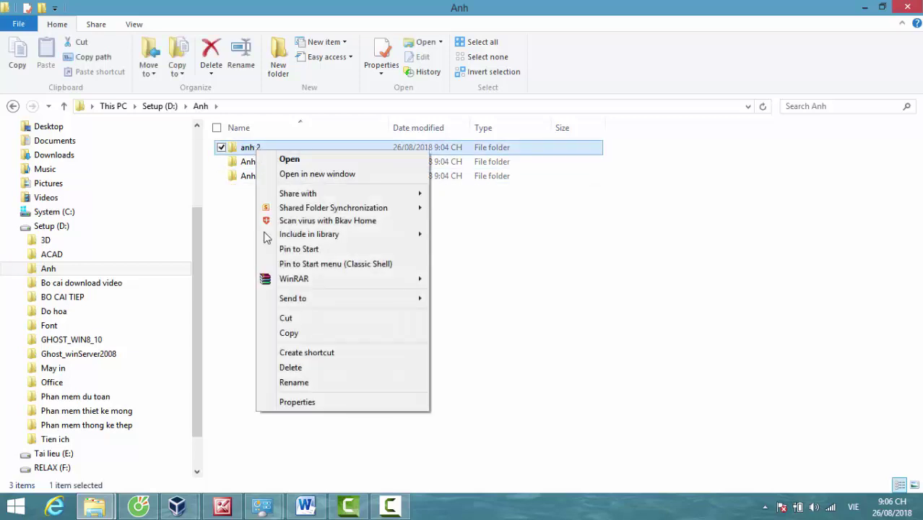
pyautogui.click(300, 371)
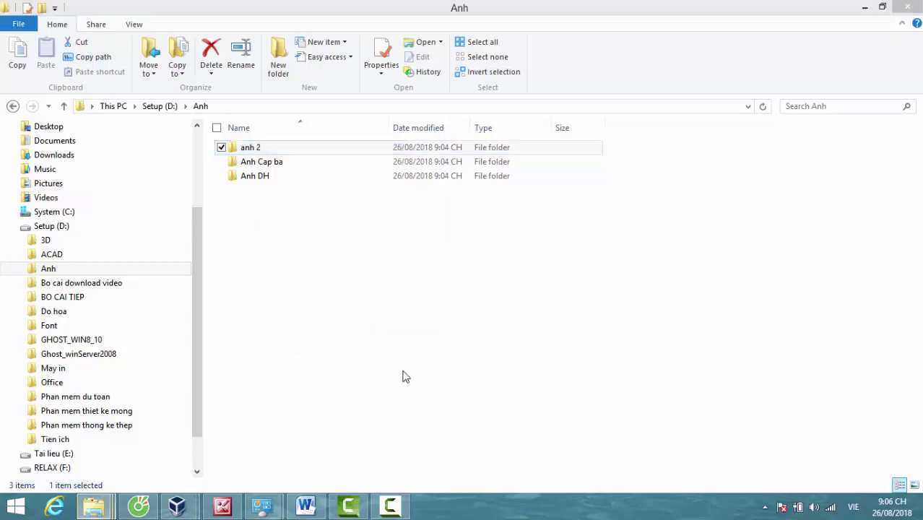
pyautogui.click(515, 309)
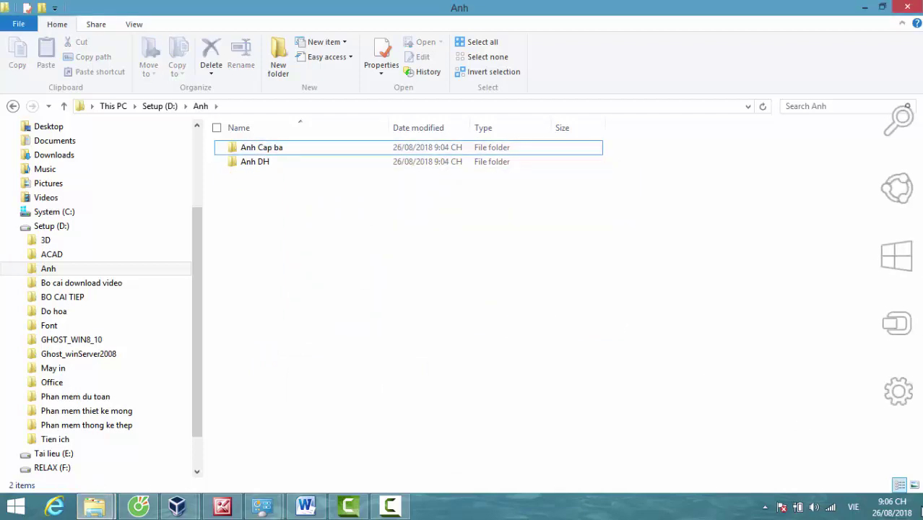
# Step: Show the desktop, open the Recycle Bin and enlarge its window to full screen
pyautogui.click(922, 517)
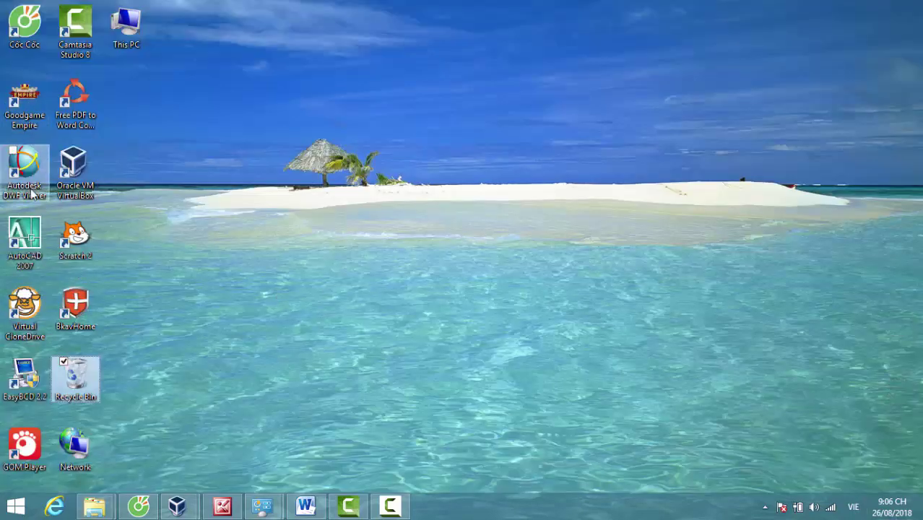
pyautogui.doubleClick(75, 377)
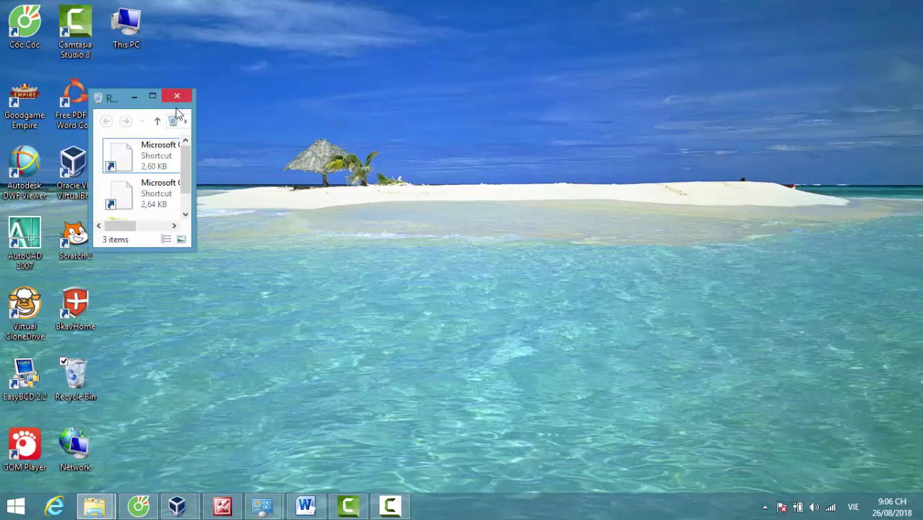
pyautogui.moveTo(192, 130); pyautogui.dragTo(761, 162)
pyautogui.moveTo(474, 282); pyautogui.dragTo(476, 515)
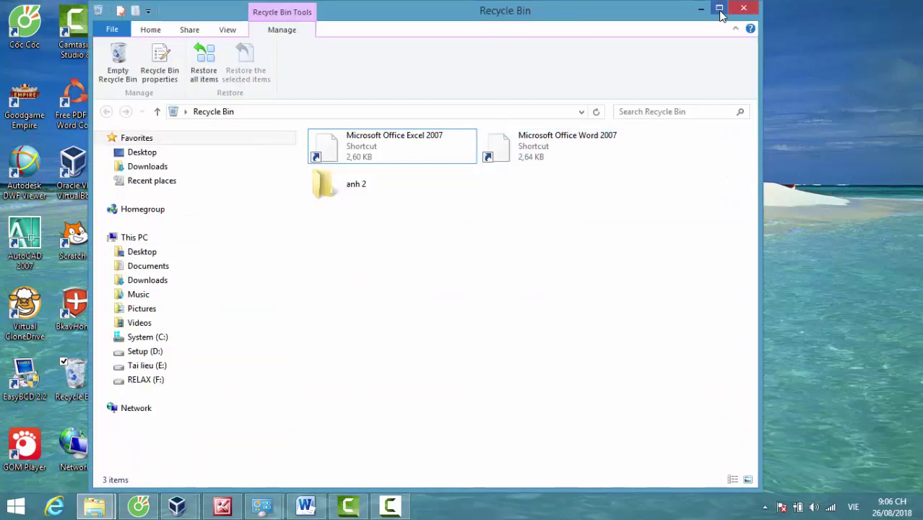
pyautogui.click(719, 12)
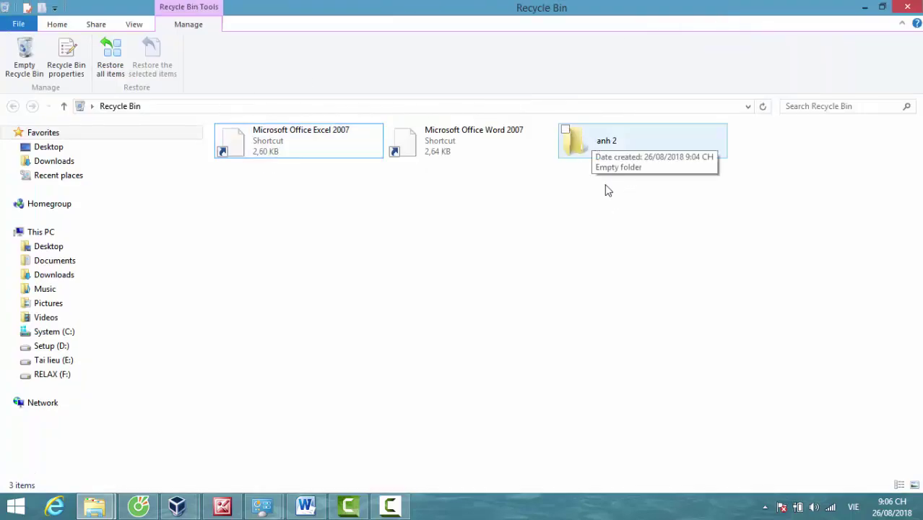
# Step: Restore the anh 2 folder from the Recycle Bin and minimize the window
pyautogui.rightClick(578, 146)
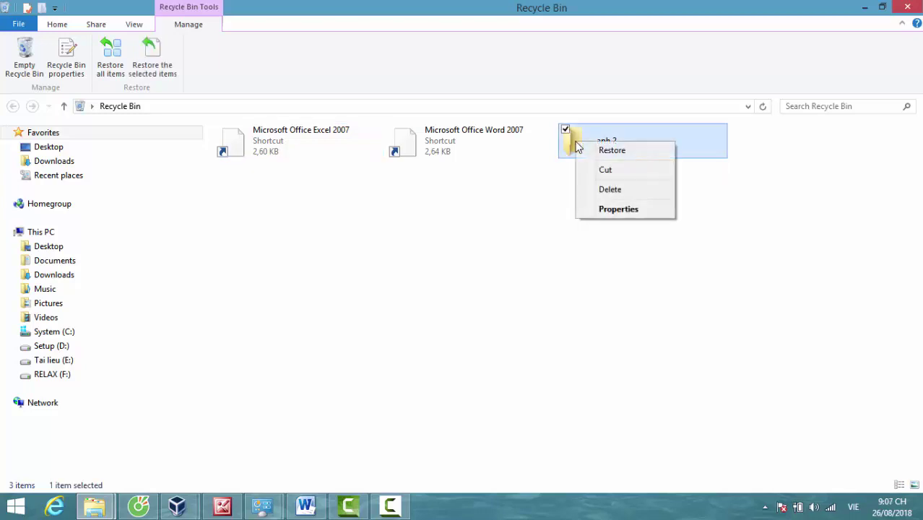
pyautogui.click(621, 157)
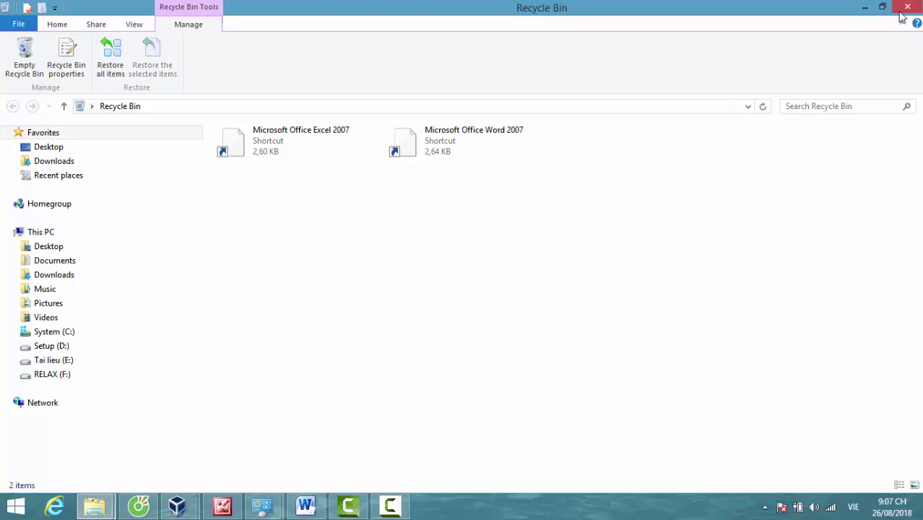
pyautogui.click(865, 9)
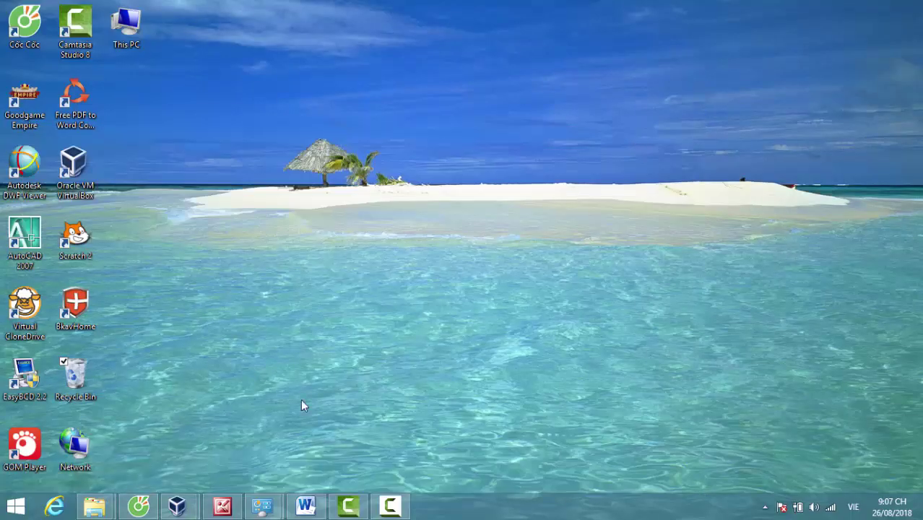
# Step: Return to the Anh folder window and permanently delete the anh 2 folder, bypassing the Recycle Bin
pyautogui.moveTo(94, 506)
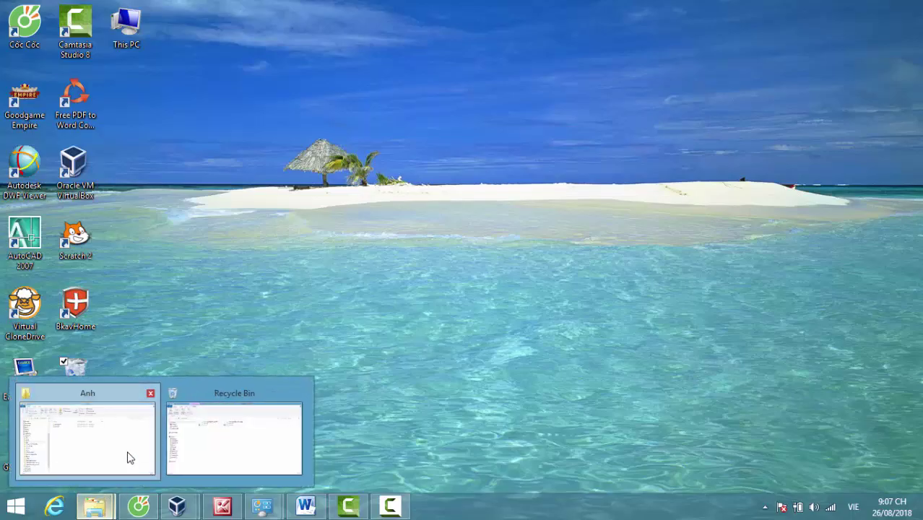
pyautogui.click(128, 457)
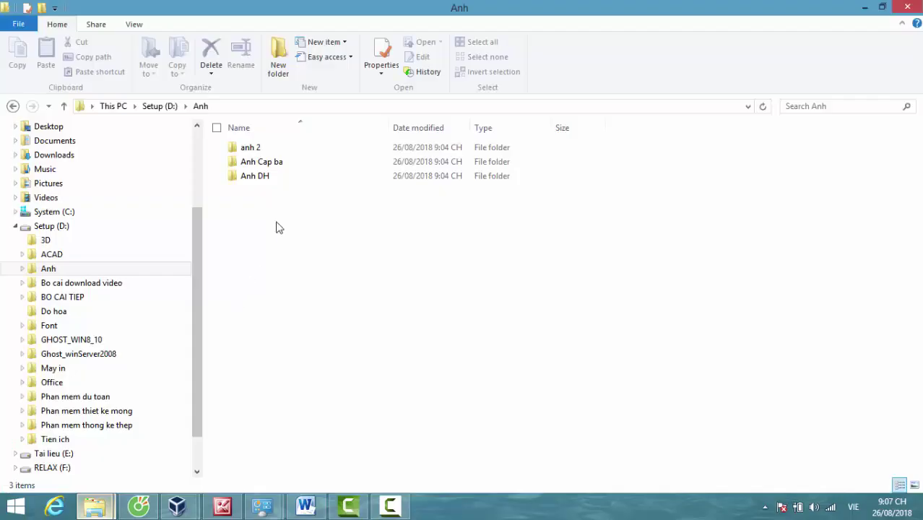
pyautogui.click(249, 150)
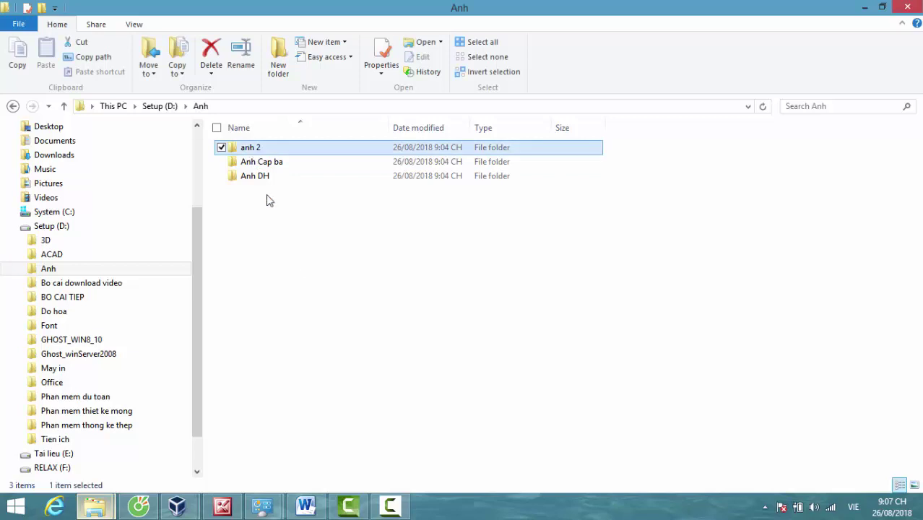
pyautogui.rightClick(246, 149)
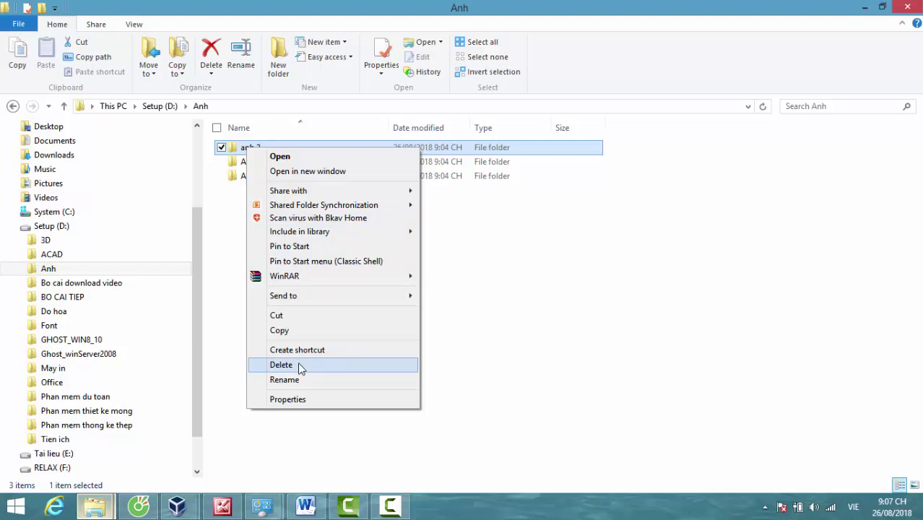
pyautogui.click(486, 326)
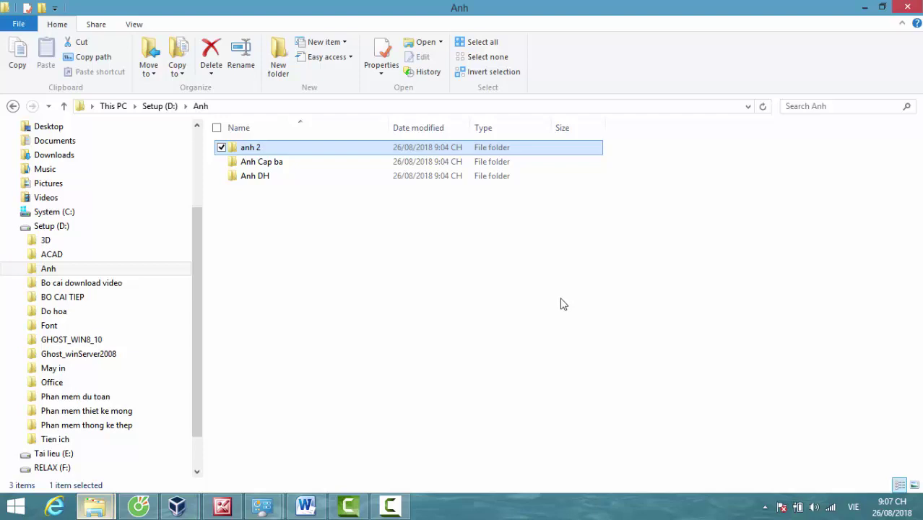
pyautogui.hotkey('shift', 'Delete')
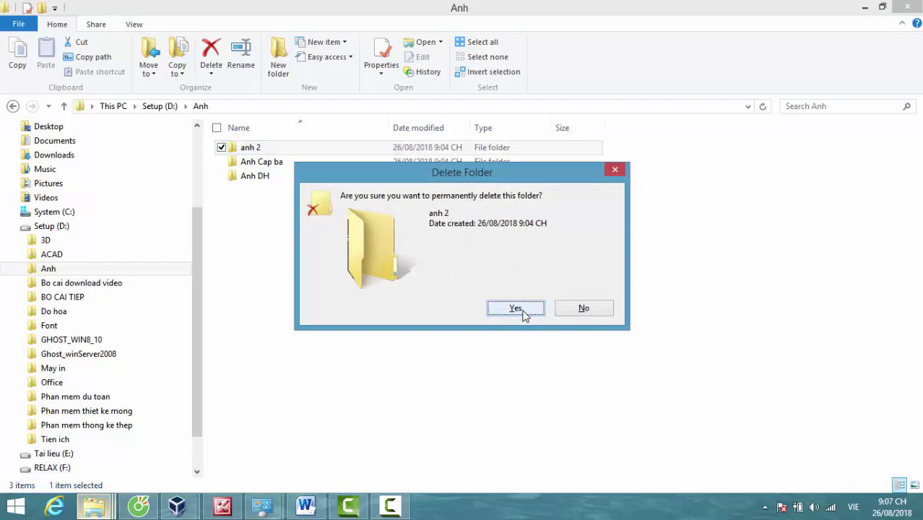
pyautogui.click(521, 311)
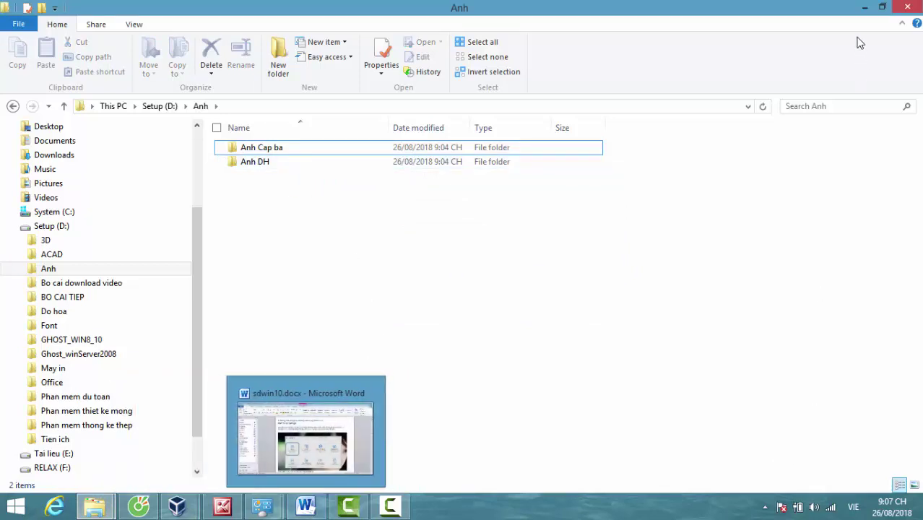
# Step: Minimize the Anh window, refresh the Recycle Bin twice to check its contents for the anh 2 folder, and close it
pyautogui.click(865, 7)
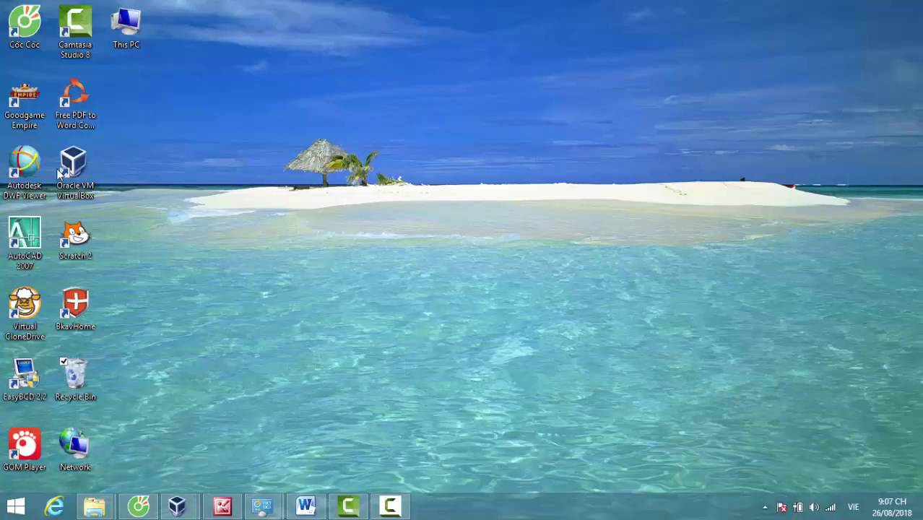
pyautogui.moveTo(94, 506)
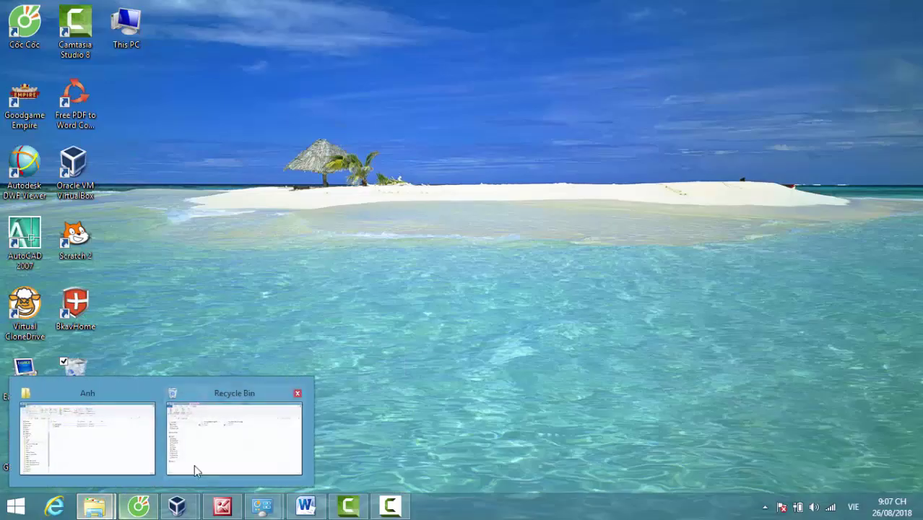
pyautogui.click(195, 471)
pyautogui.rightClick(432, 250)
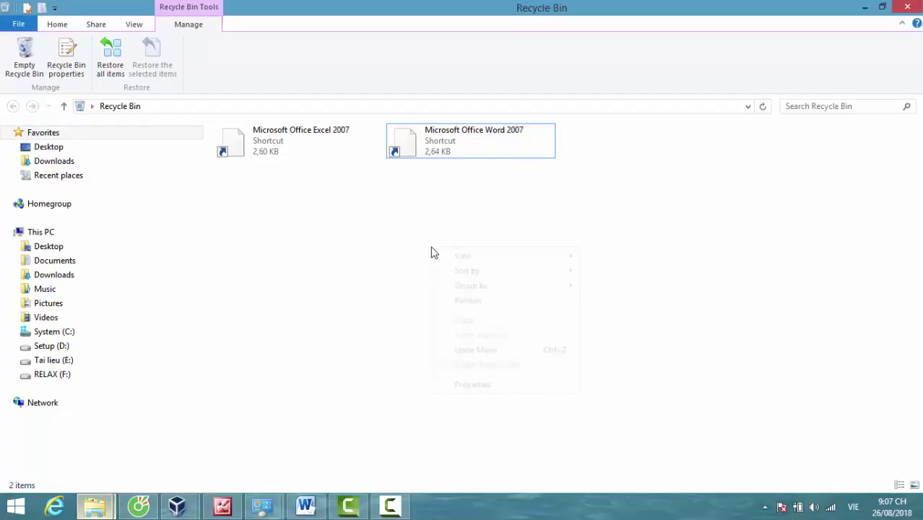
pyautogui.click(481, 306)
pyautogui.rightClick(380, 251)
pyautogui.click(419, 305)
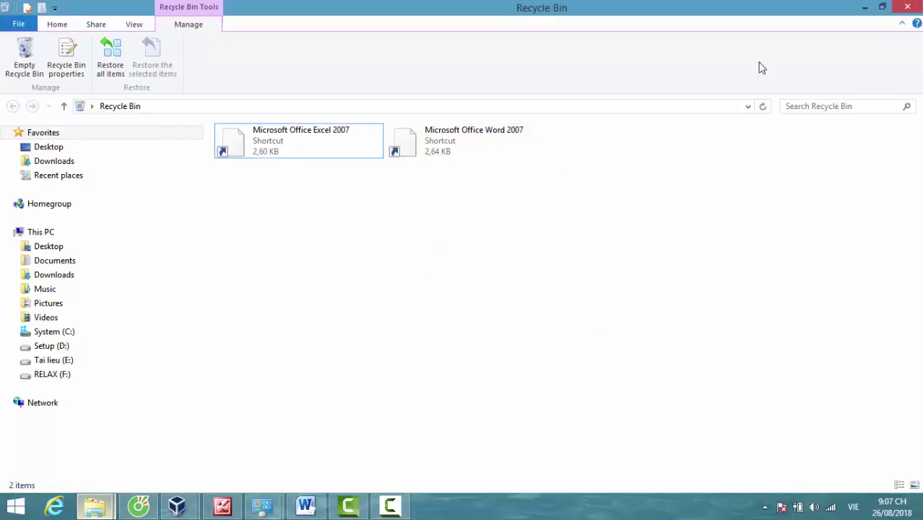
pyautogui.click(906, 8)
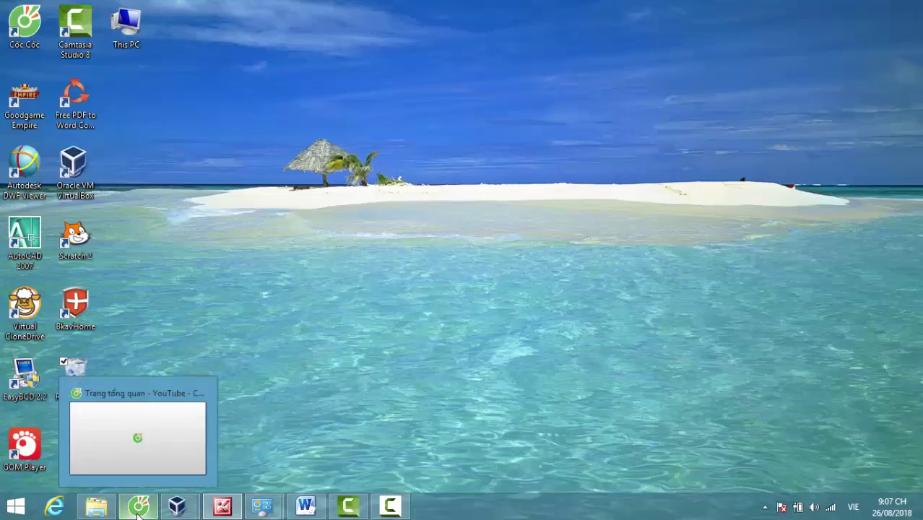
# Step: Bring back the Anh folder window and copy the Anh Cap ba folder to the clipboard
pyautogui.click(97, 508)
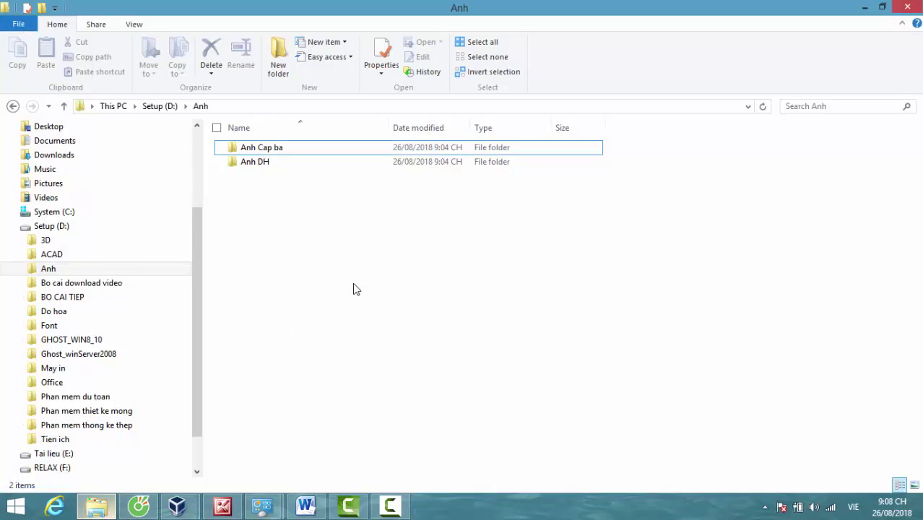
pyautogui.moveTo(249, 150); pyautogui.dragTo(253, 171)
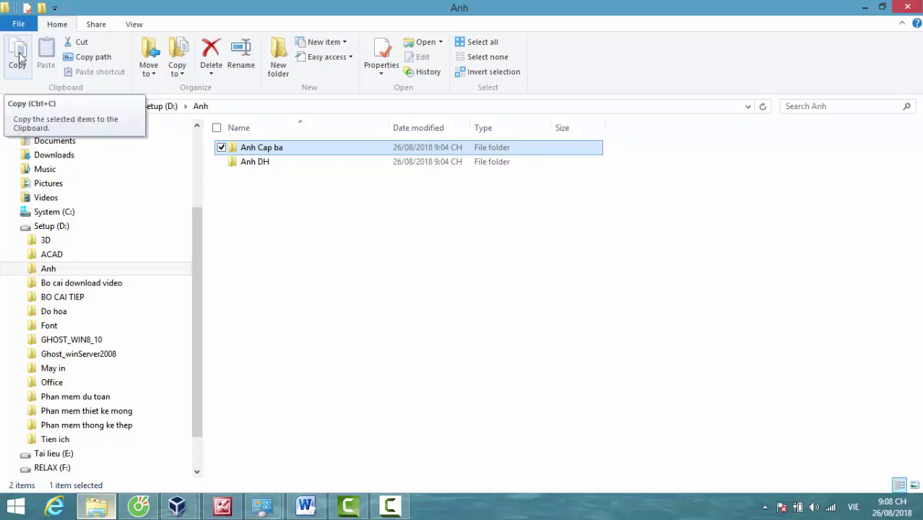
pyautogui.click(82, 43)
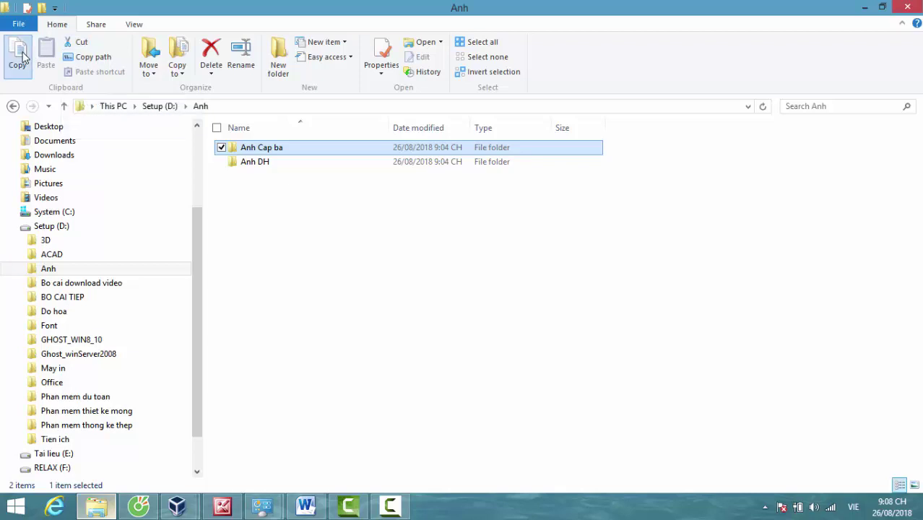
pyautogui.rightClick(249, 149)
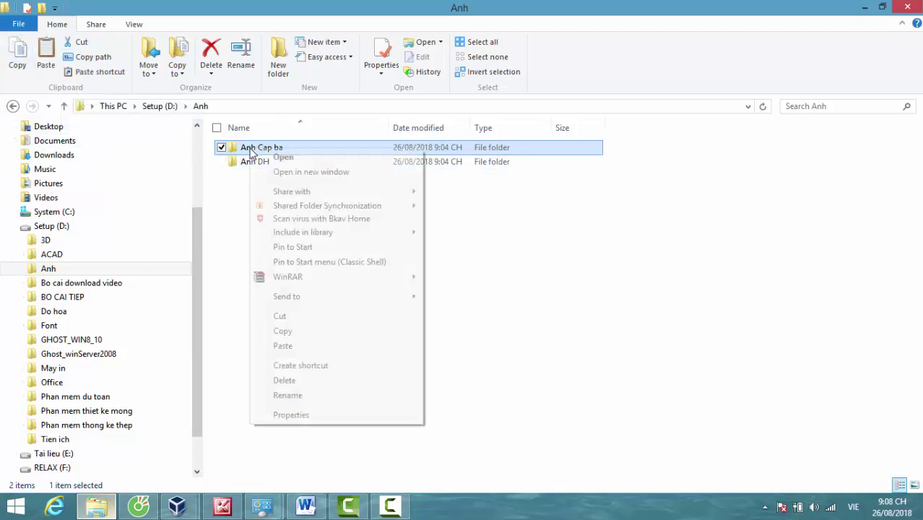
pyautogui.click(578, 279)
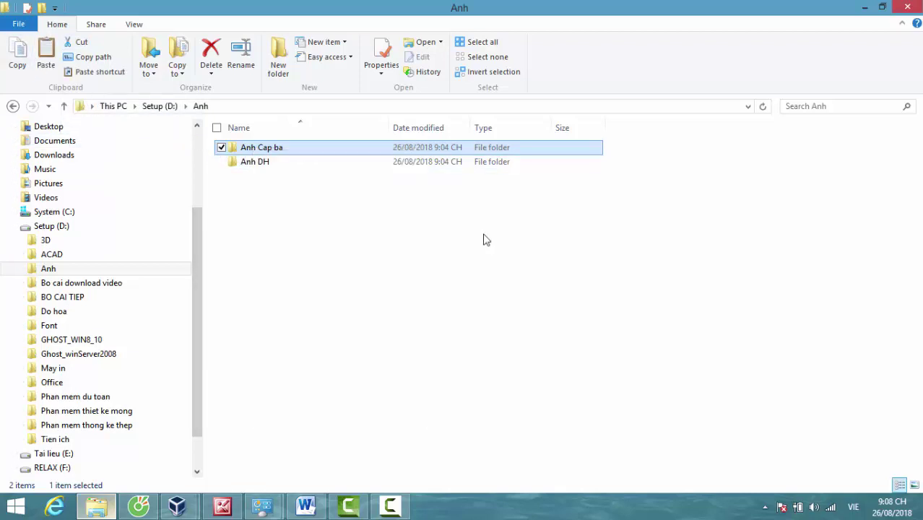
pyautogui.rightClick(273, 150)
pyautogui.click(317, 329)
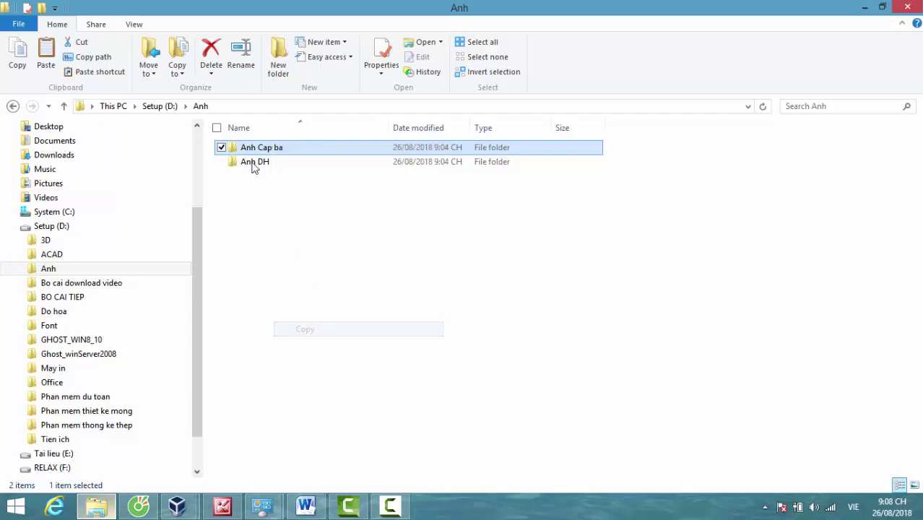
pyautogui.click(282, 204)
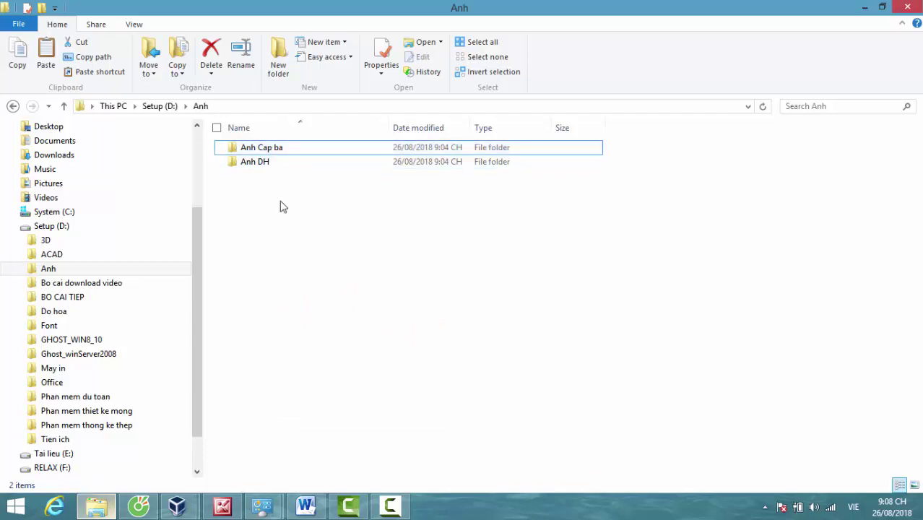
# Step: Open the Anh DH folder and paste the copied Anh Cap ba folder into it
pyautogui.doubleClick(254, 163)
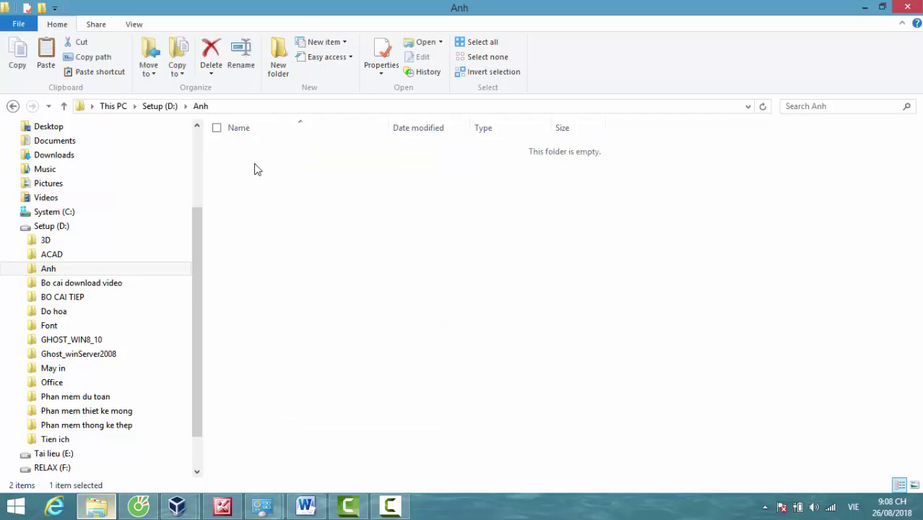
pyautogui.rightClick(374, 269)
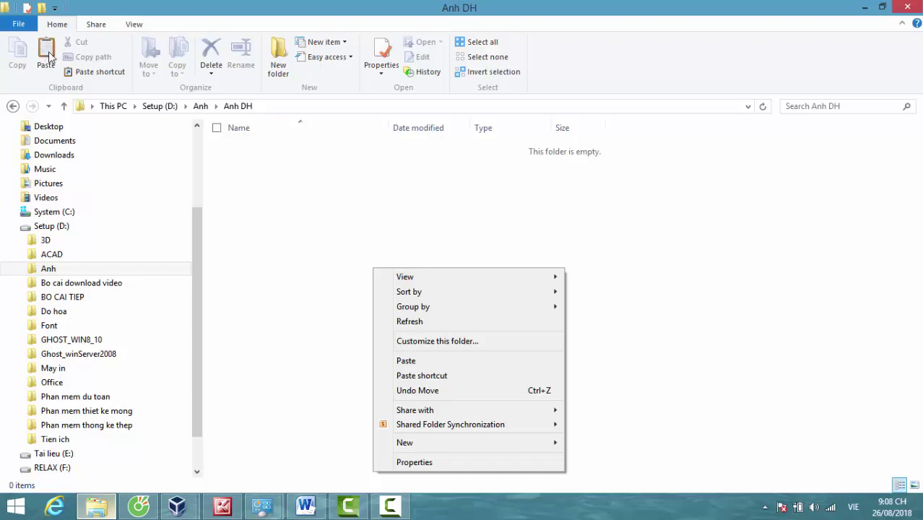
pyautogui.click(406, 361)
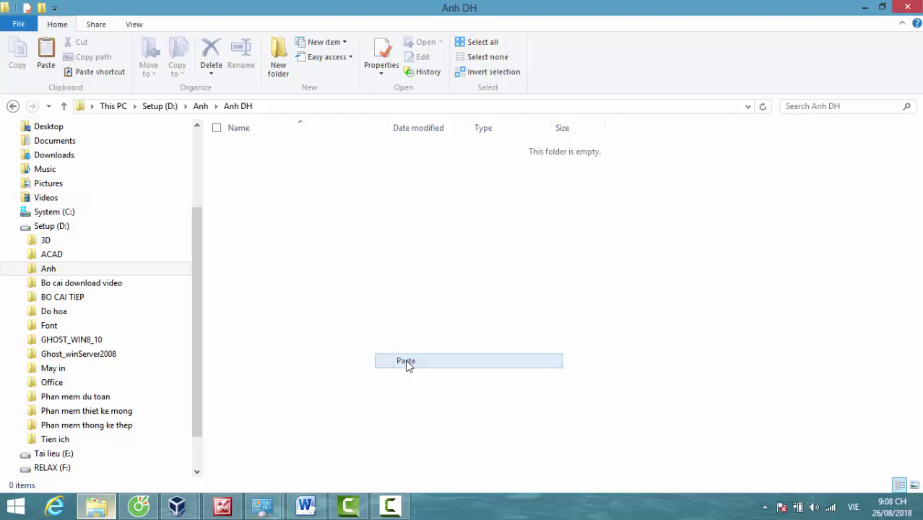
pyautogui.click(432, 286)
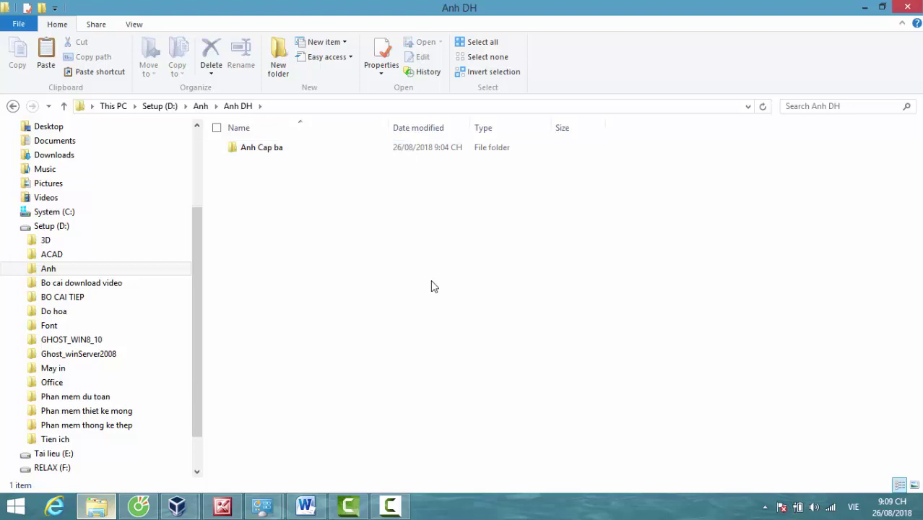
# Step: Turn off the display of hidden items in the Anh DH folder window
pyautogui.click(263, 151)
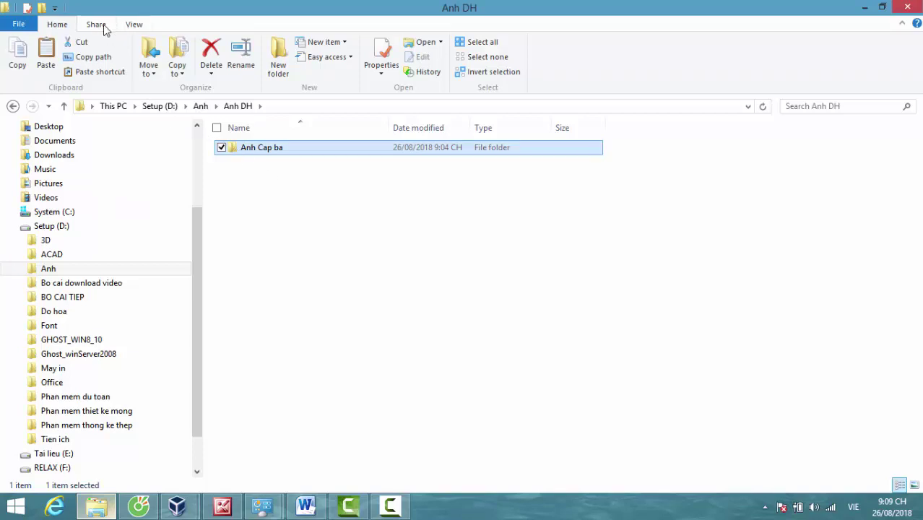
pyautogui.click(134, 25)
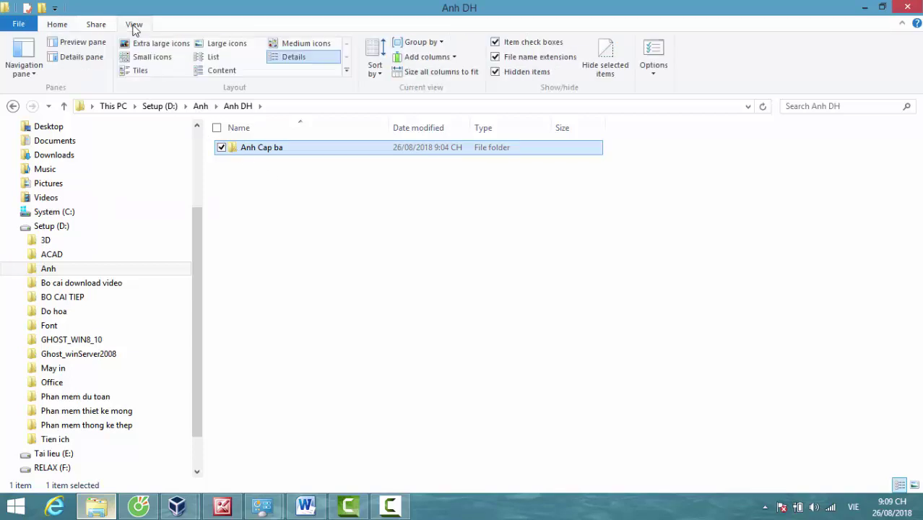
pyautogui.click(496, 73)
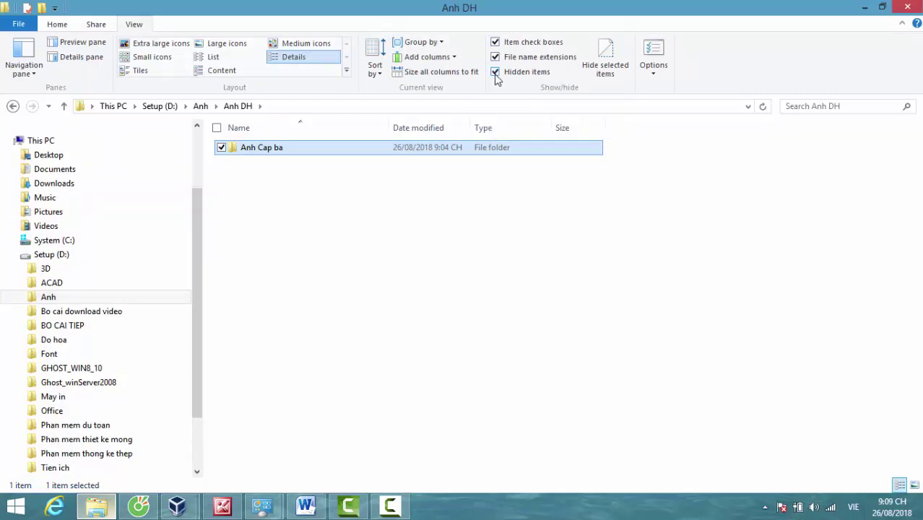
pyautogui.click(496, 72)
pyautogui.click(258, 167)
# Step: Give the Anh Cap ba folder the Hidden attribute in its properties and apply it
pyautogui.rightClick(262, 152)
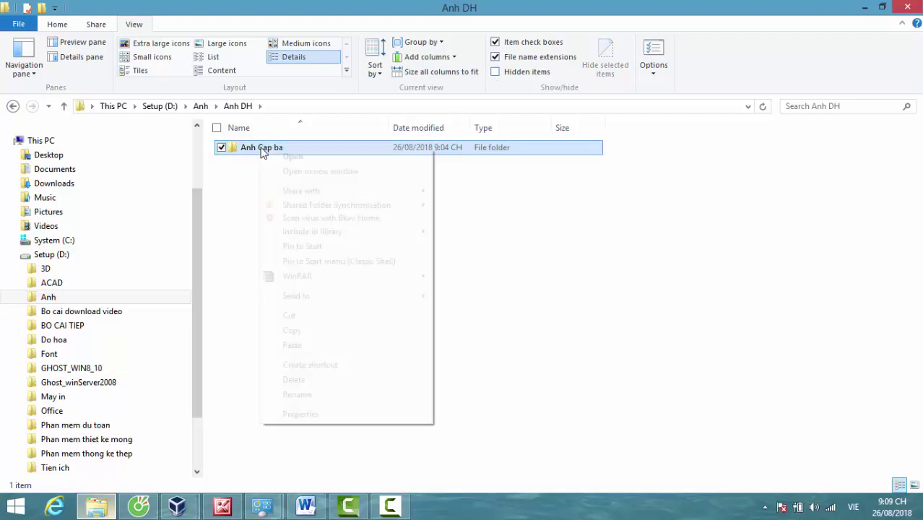
pyautogui.click(302, 415)
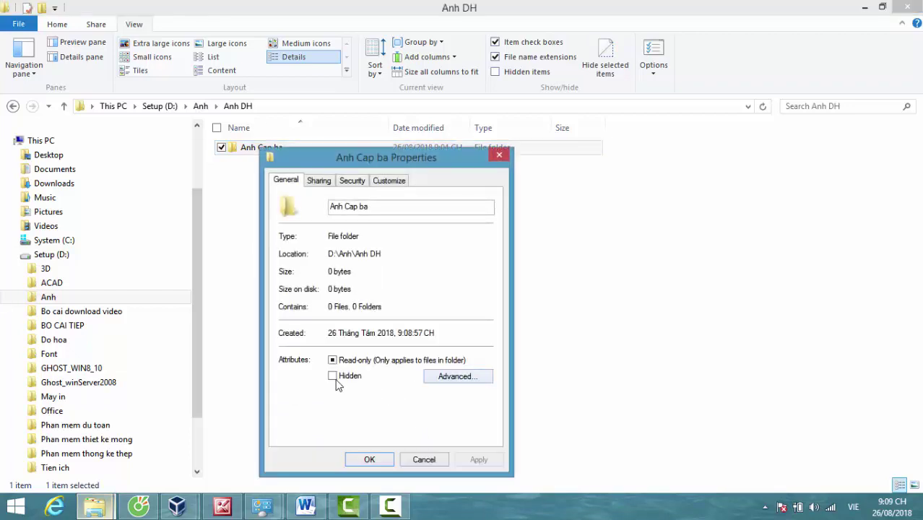
pyautogui.click(333, 379)
pyautogui.click(371, 460)
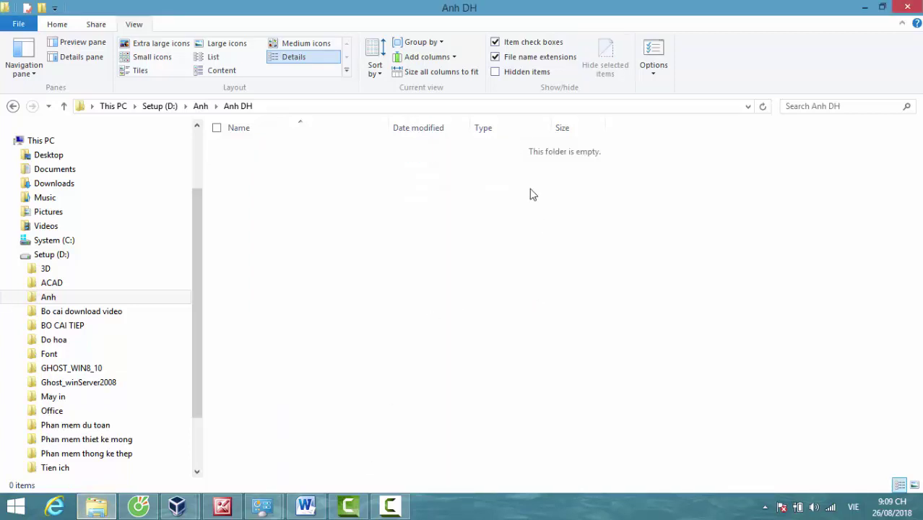
# Step: Turn the display of hidden items on, off and on again to compare the Anh DH folder's contents
pyautogui.click(496, 73)
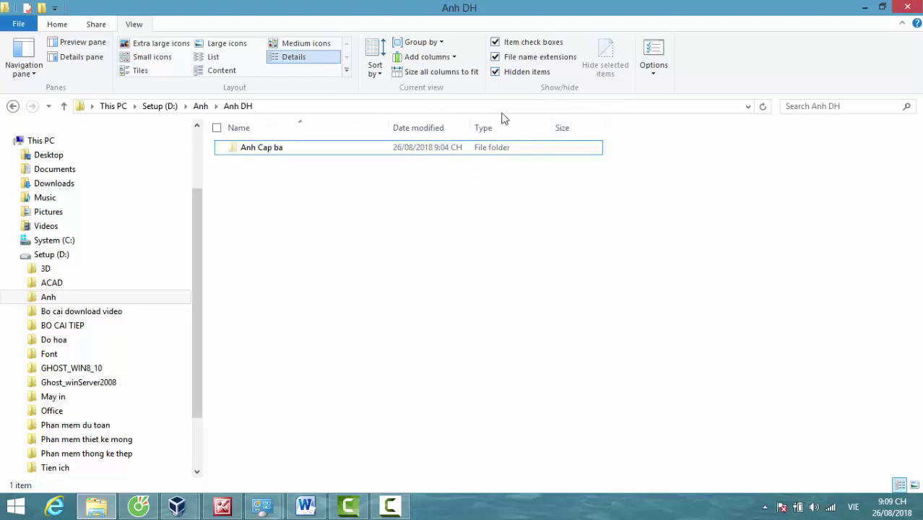
pyautogui.click(496, 74)
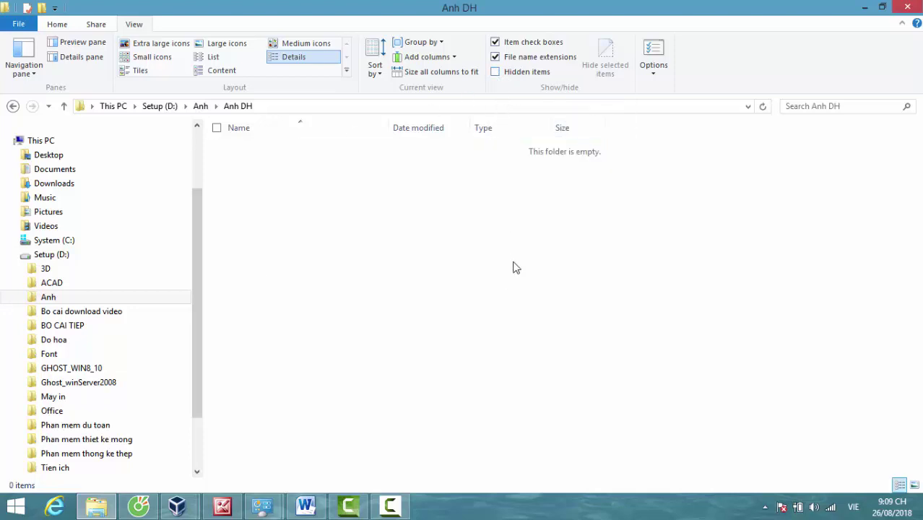
pyautogui.click(496, 73)
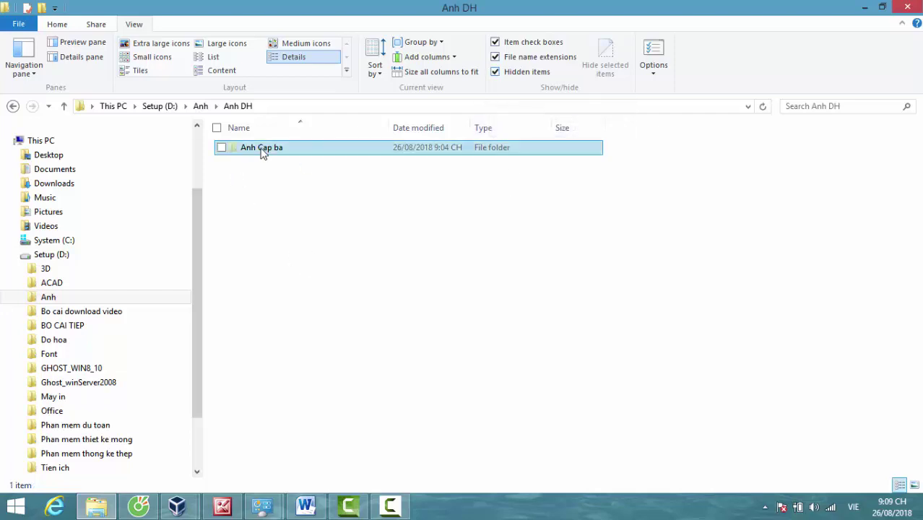
# Step: Remove the Hidden attribute from the Anh Cap ba folder in its properties
pyautogui.rightClick(261, 150)
pyautogui.click(314, 418)
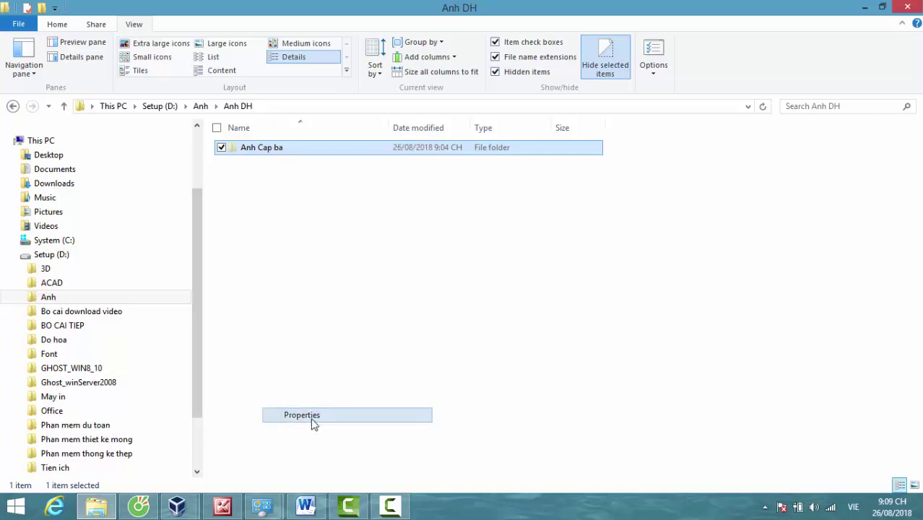
pyautogui.click(334, 377)
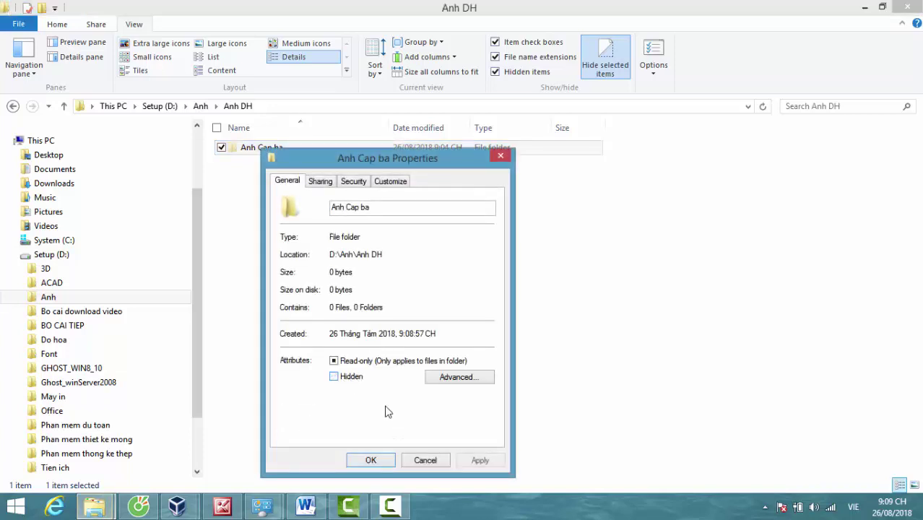
pyautogui.click(375, 460)
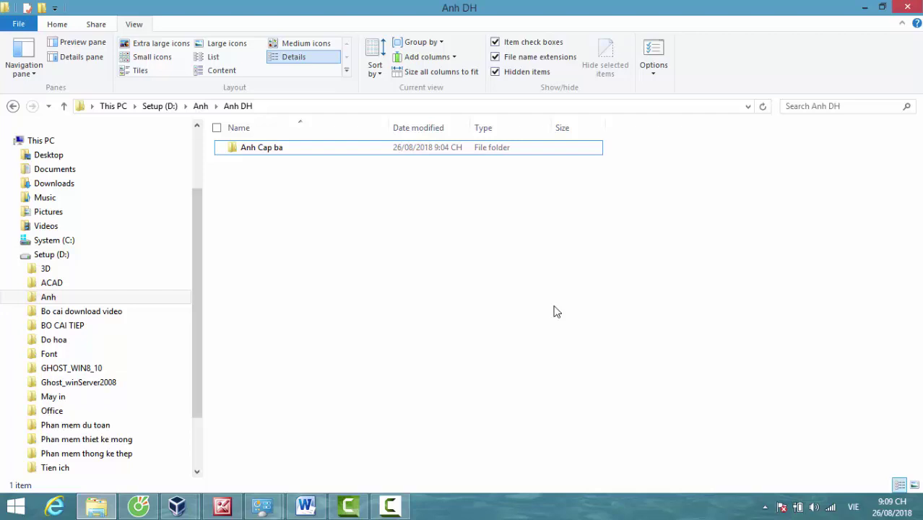
# Step: Switch to the win7 virtual machine in Oracle VM VirtualBox
pyautogui.click(266, 506)
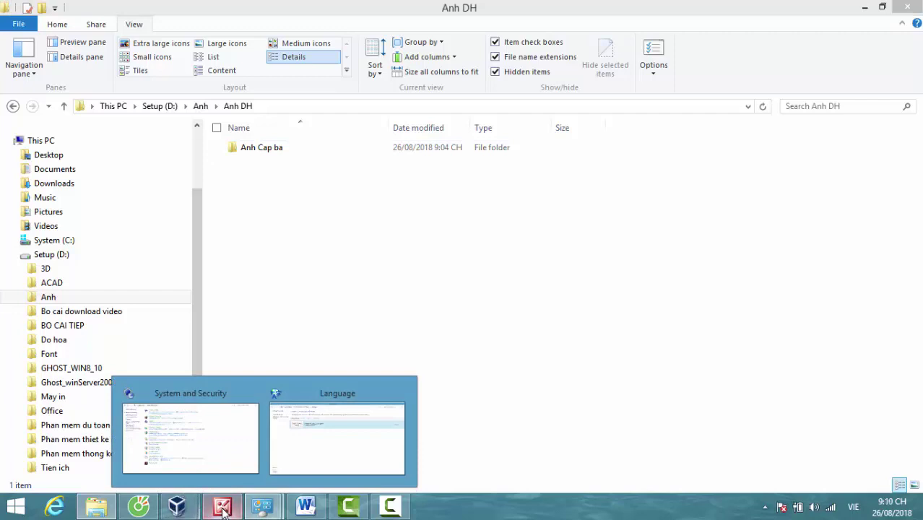
pyautogui.moveTo(178, 505)
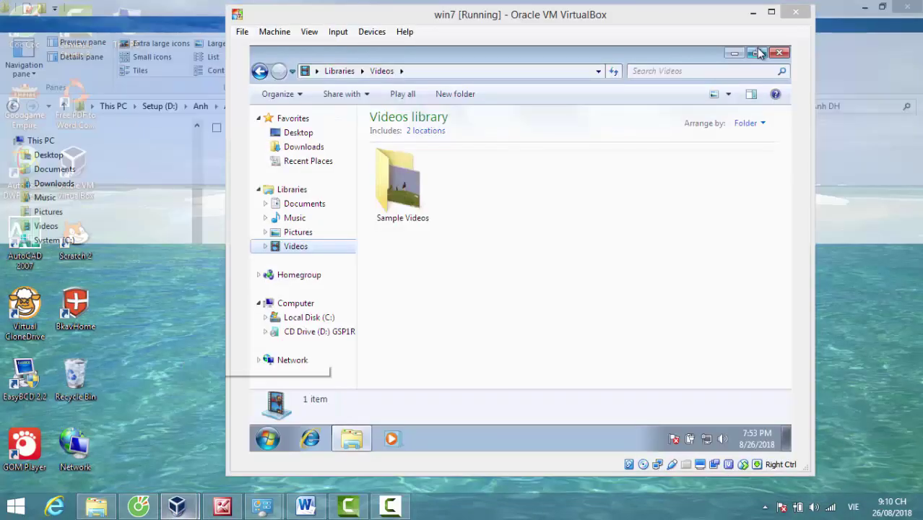
pyautogui.click(228, 450)
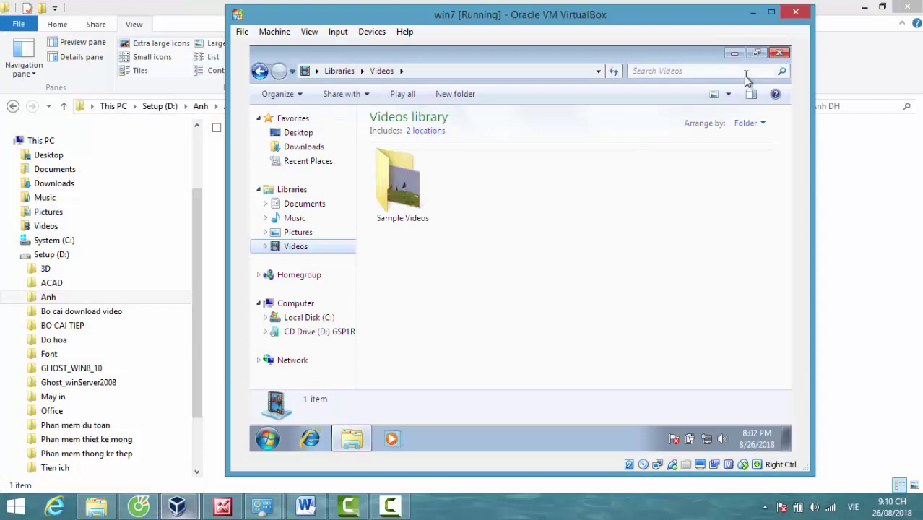
# Step: Set the Sample Videos folder to Hidden, applying the change to the folder, its subfolders and files
pyautogui.rightClick(396, 199)
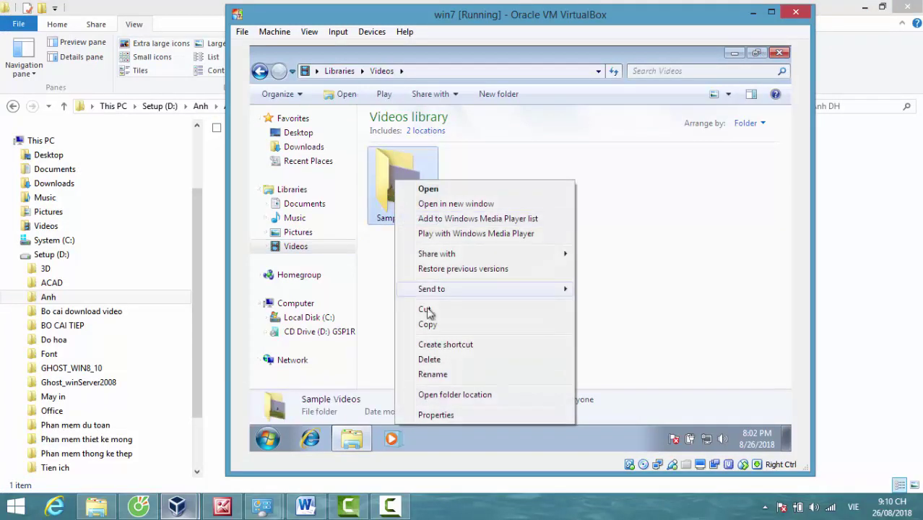
pyautogui.click(440, 416)
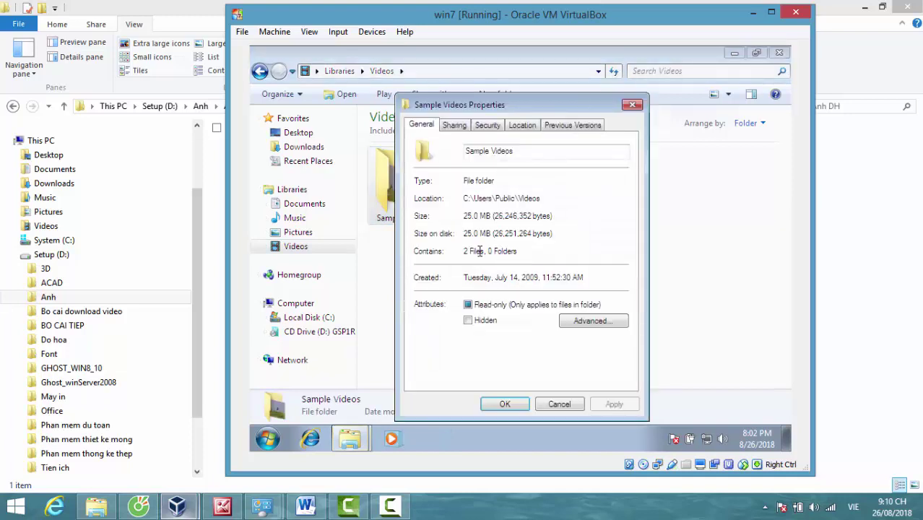
pyautogui.click(481, 322)
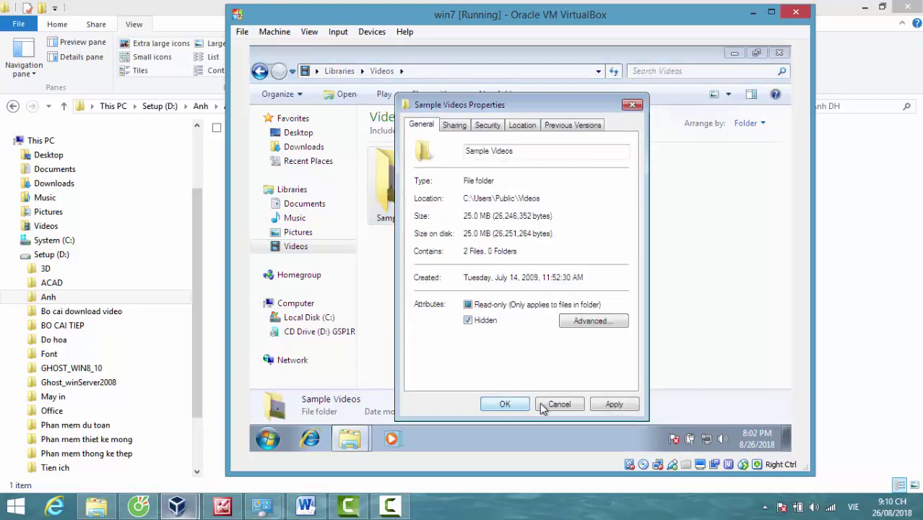
pyautogui.click(511, 404)
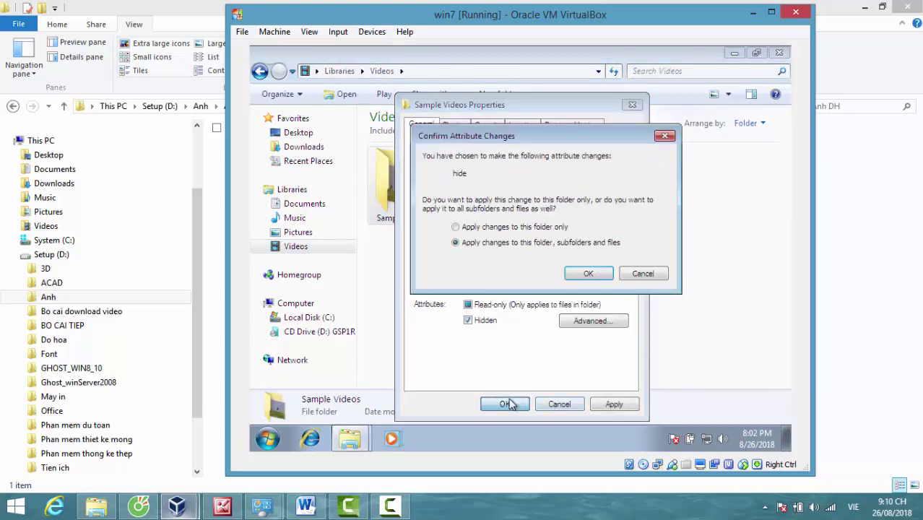
pyautogui.click(591, 277)
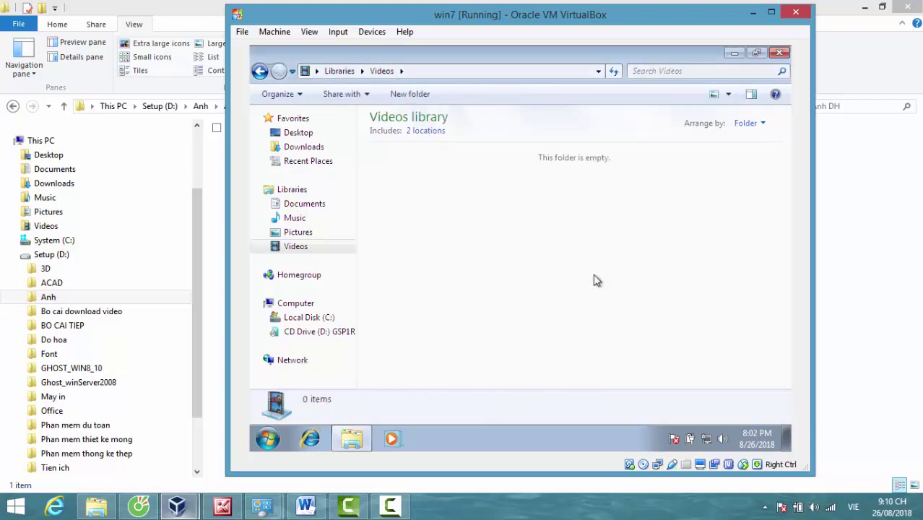
# Step: Set the Windows 7 folder options to show hidden files, folders, and drives, and apply the change
pyautogui.click(299, 97)
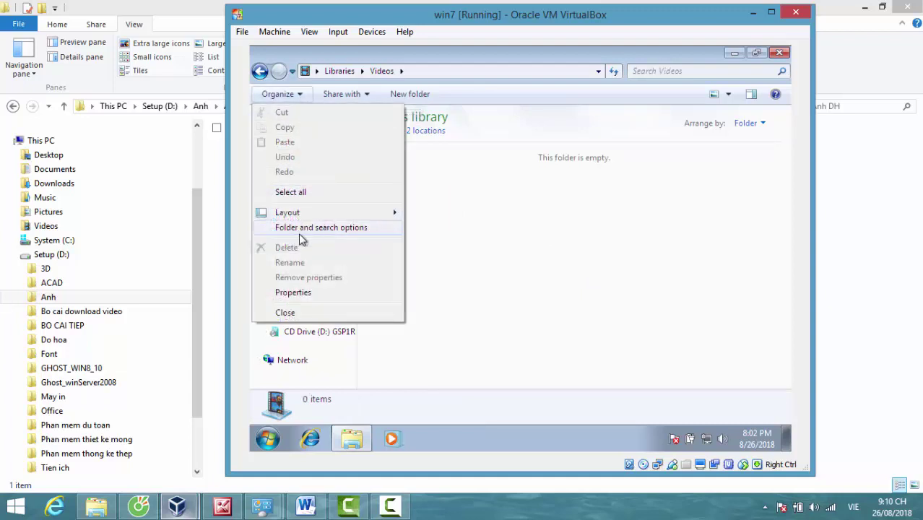
pyautogui.click(325, 231)
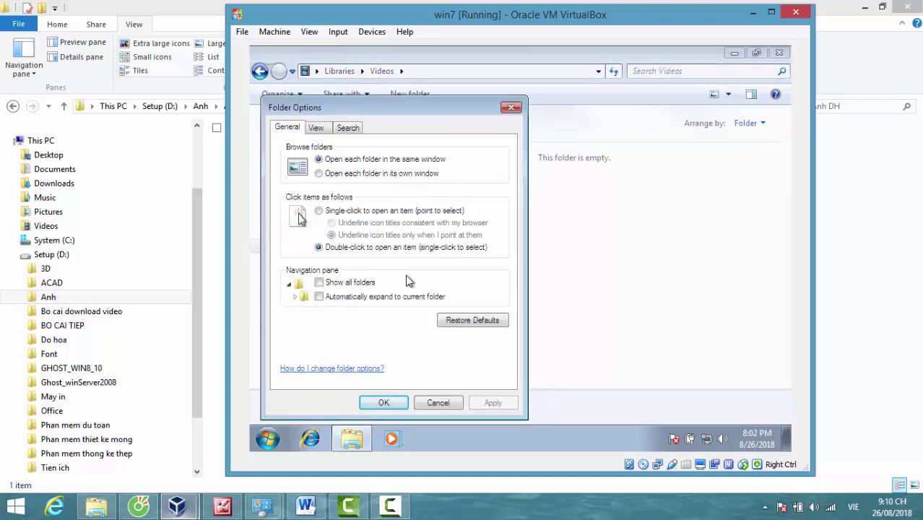
pyautogui.click(318, 128)
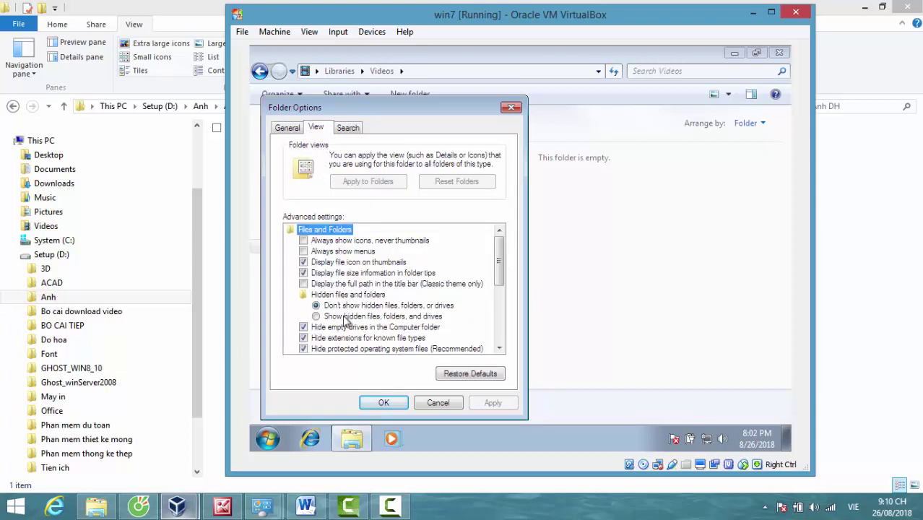
pyautogui.click(317, 319)
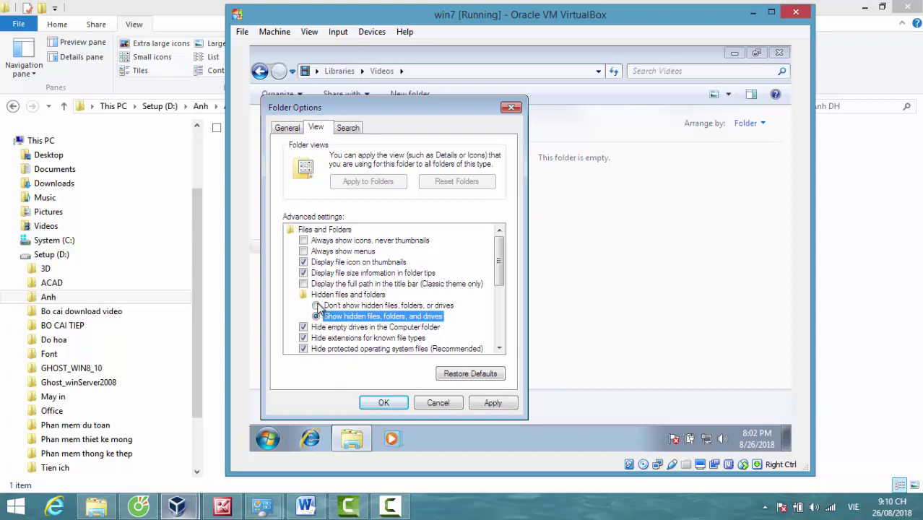
pyautogui.click(317, 306)
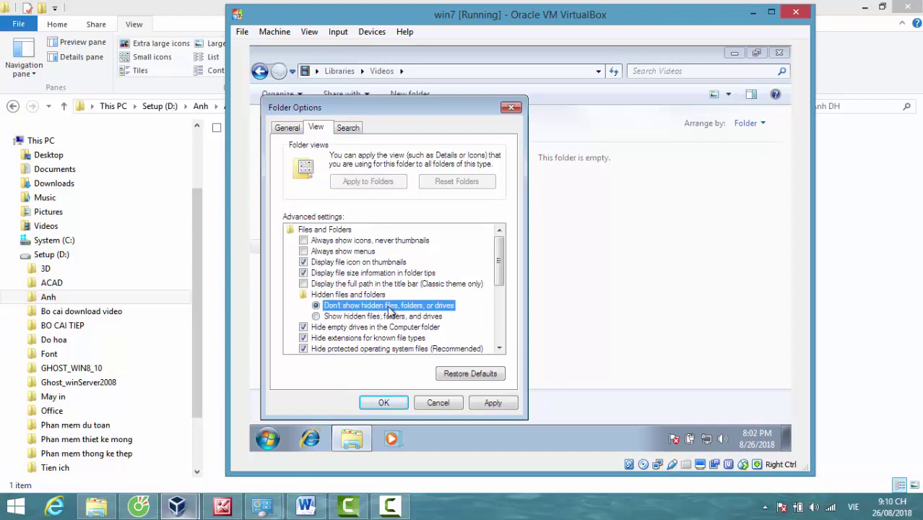
pyautogui.click(336, 317)
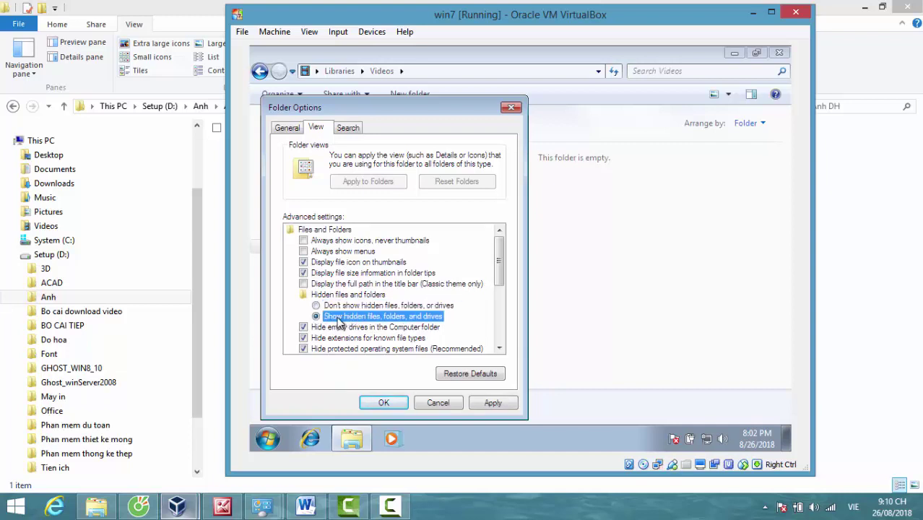
pyautogui.click(491, 403)
pyautogui.click(387, 403)
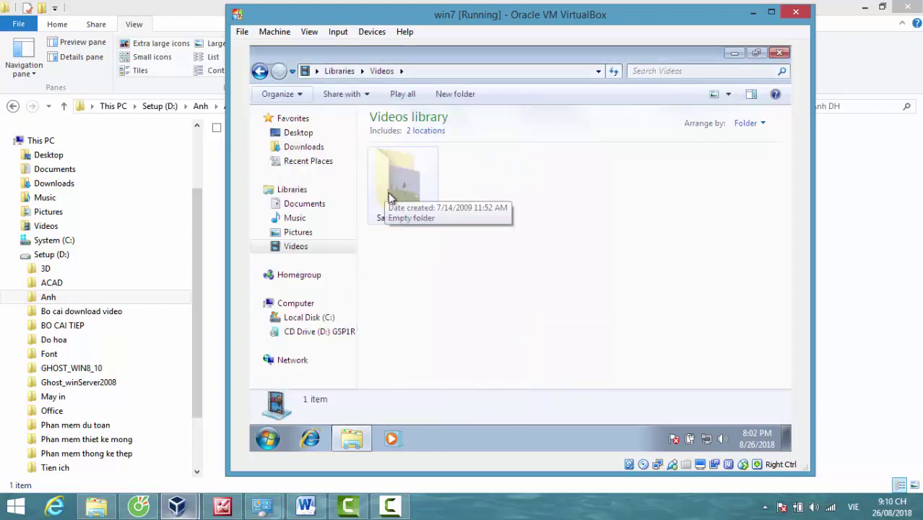
# Step: Check the Hidden attribute in the Sample Videos folder's properties and close them
pyautogui.rightClick(404, 184)
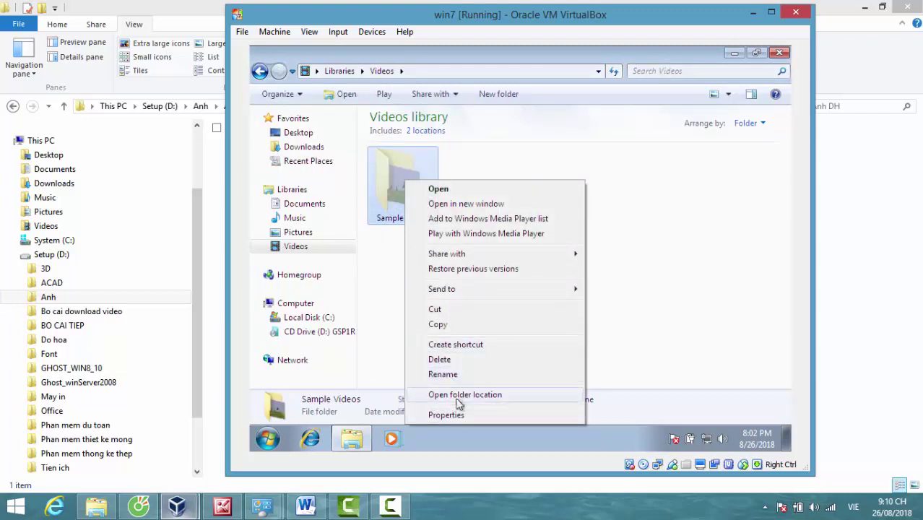
pyautogui.click(448, 416)
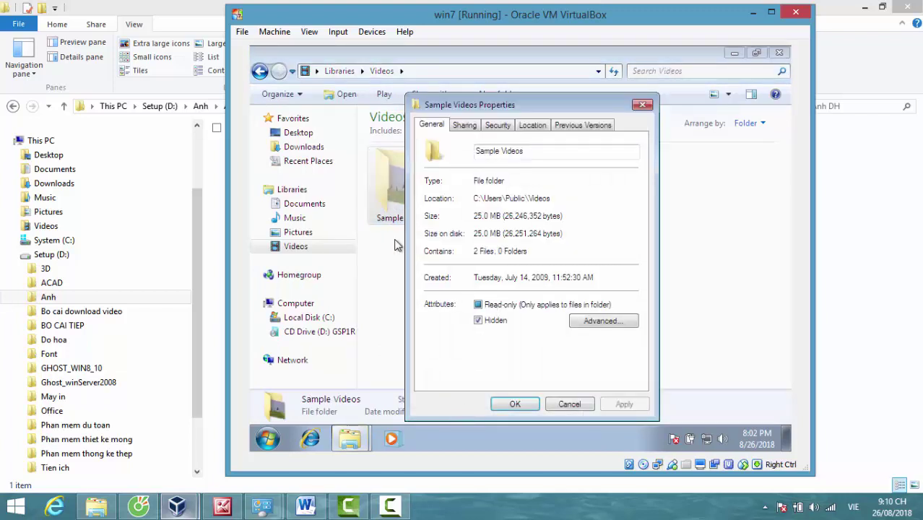
pyautogui.click(513, 403)
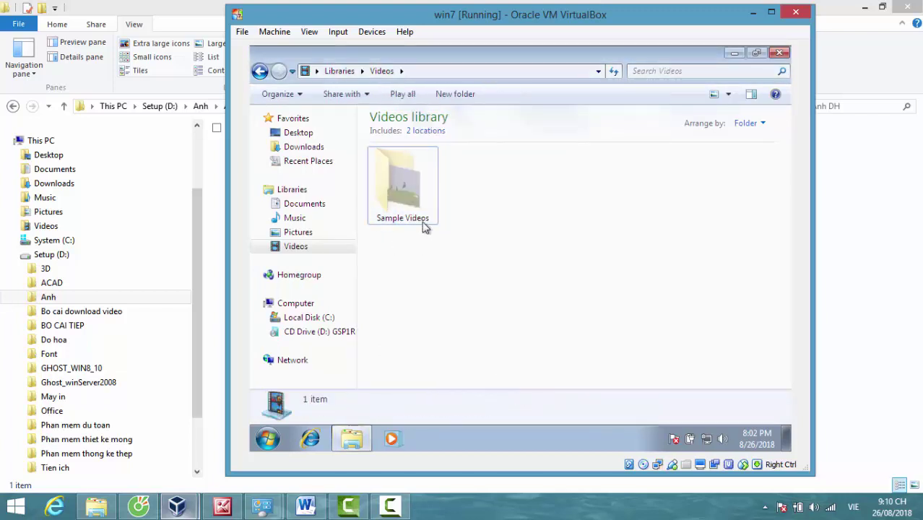
# Step: Set the folder options to not show hidden files, folders, or drives, and apply the setting
pyautogui.click(297, 97)
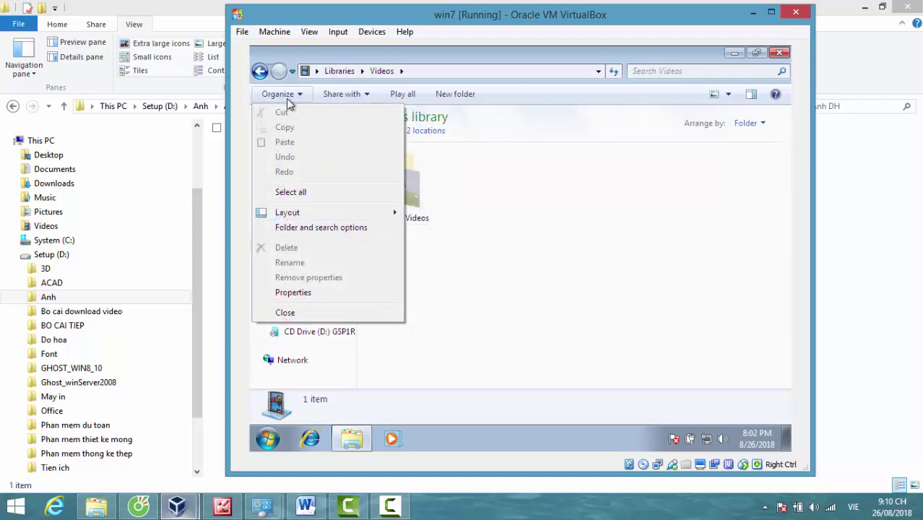
pyautogui.click(318, 228)
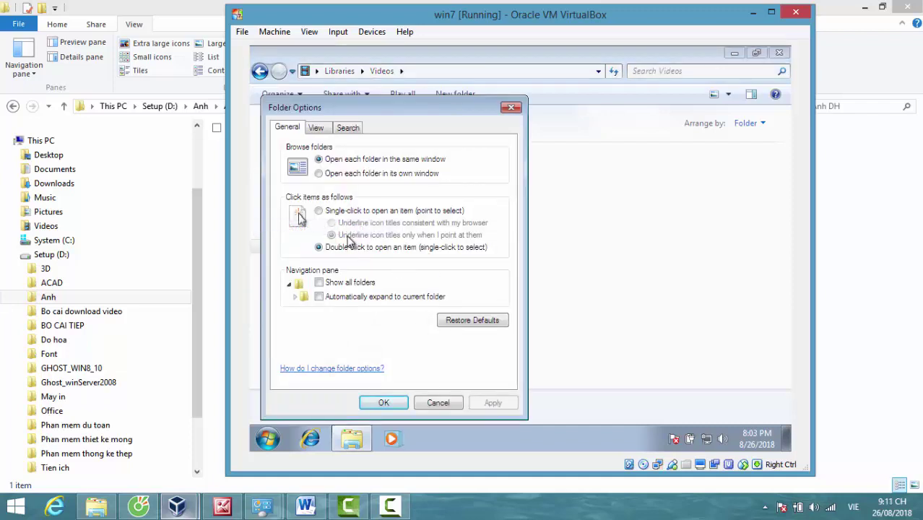
pyautogui.click(317, 130)
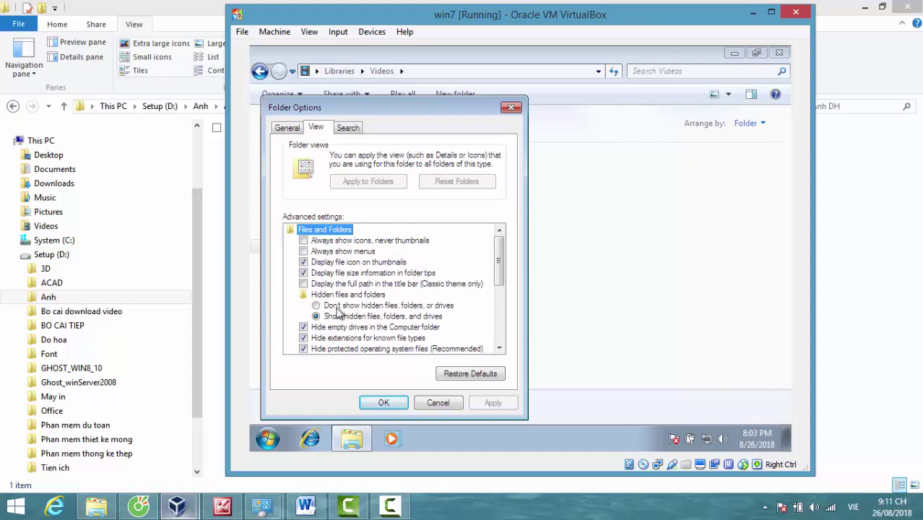
pyautogui.click(336, 306)
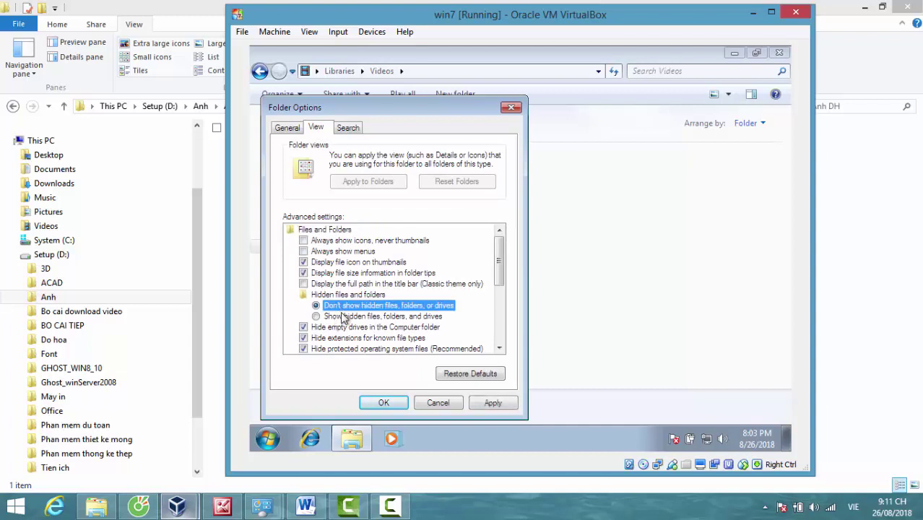
pyautogui.click(491, 402)
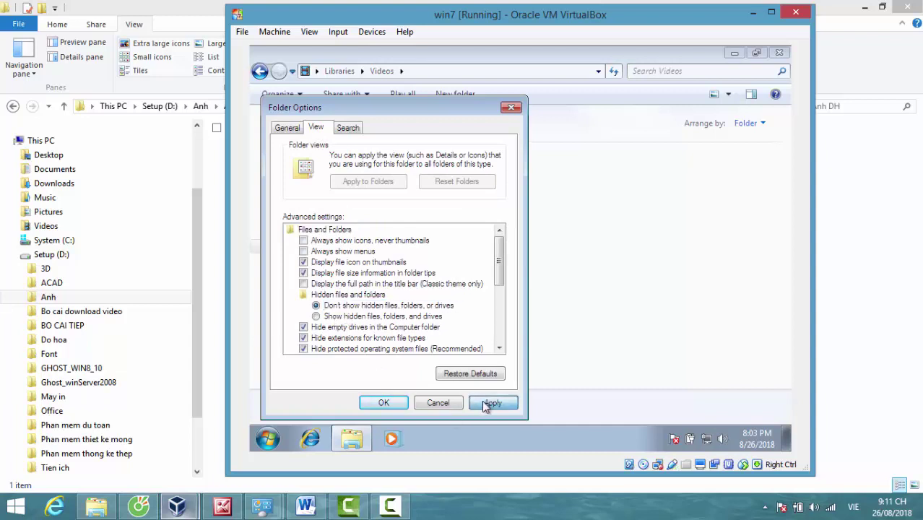
# Step: Close the Windows 7 folder options and compress the Anh Cap ba folder in Anh DH into "Anh Cap ba.rar" with WinRAR
pyautogui.click(388, 403)
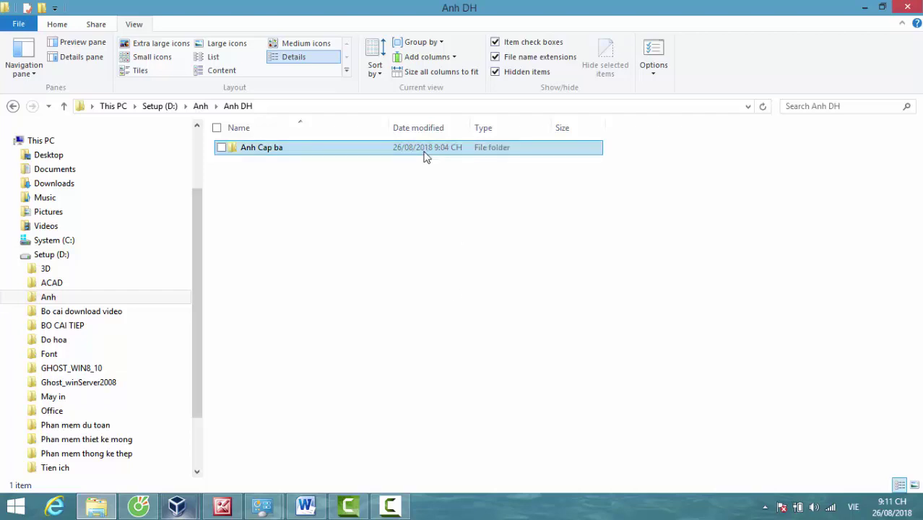
pyautogui.rightClick(269, 156)
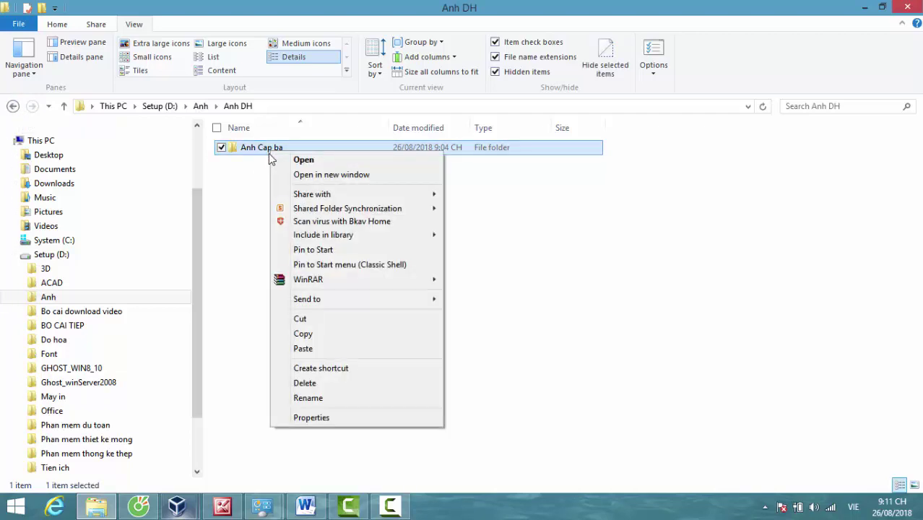
pyautogui.moveTo(303, 286)
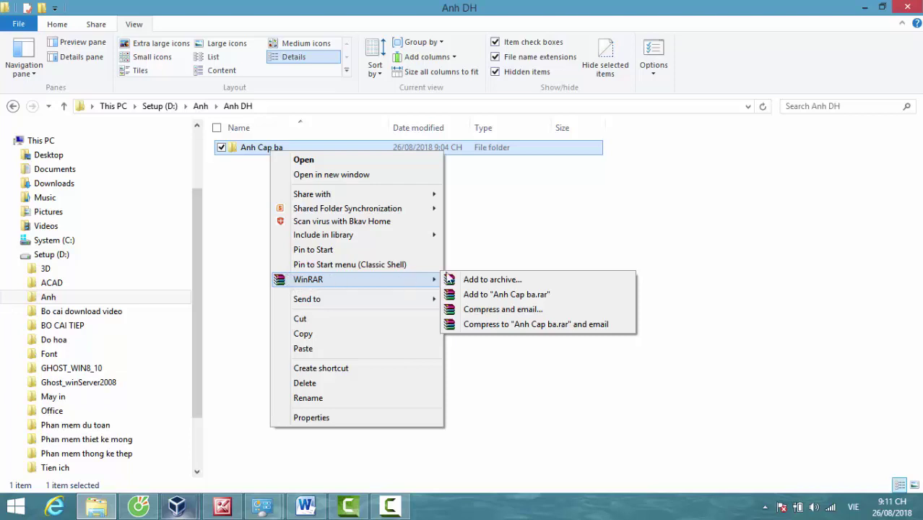
pyautogui.click(505, 295)
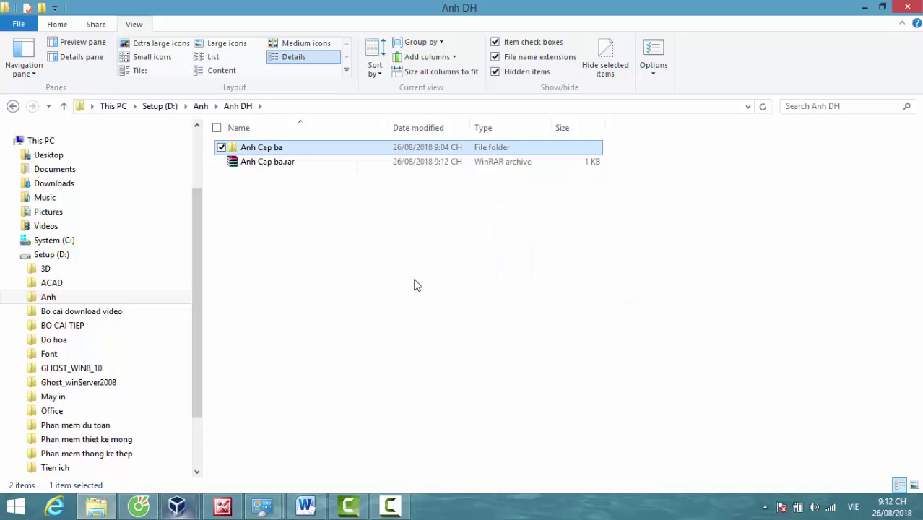
# Step: Delete the original Anh Cap ba folder to the Recycle Bin, keeping the RAR archive
pyautogui.click(417, 285)
pyautogui.click(273, 153)
pyautogui.press('Delete')
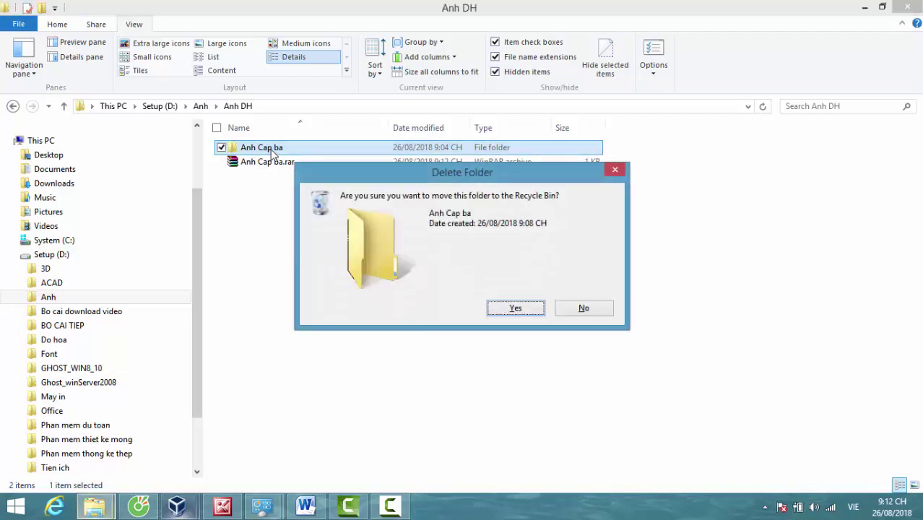
pyautogui.press('Return')
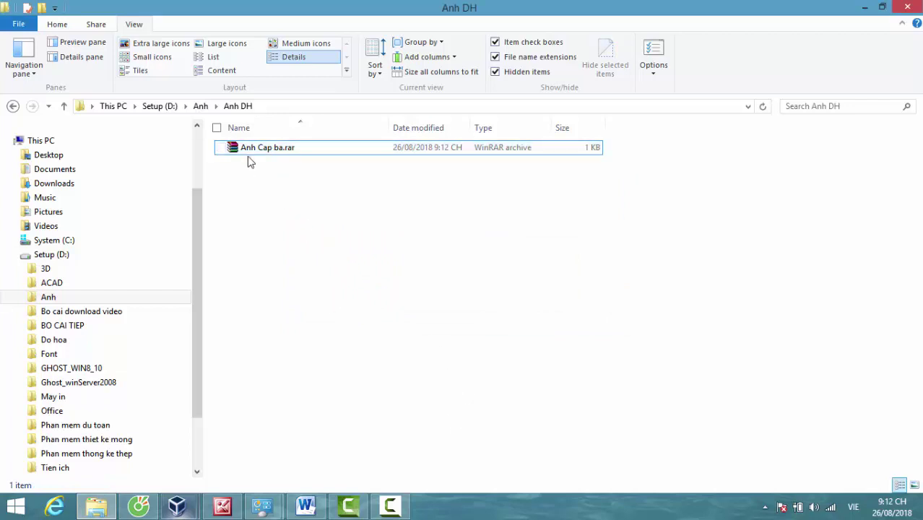
# Step: Extract Anh Cap ba.rar directly into the current folder with WinRAR, keeping the File Explorer window maximized
pyautogui.click(279, 148)
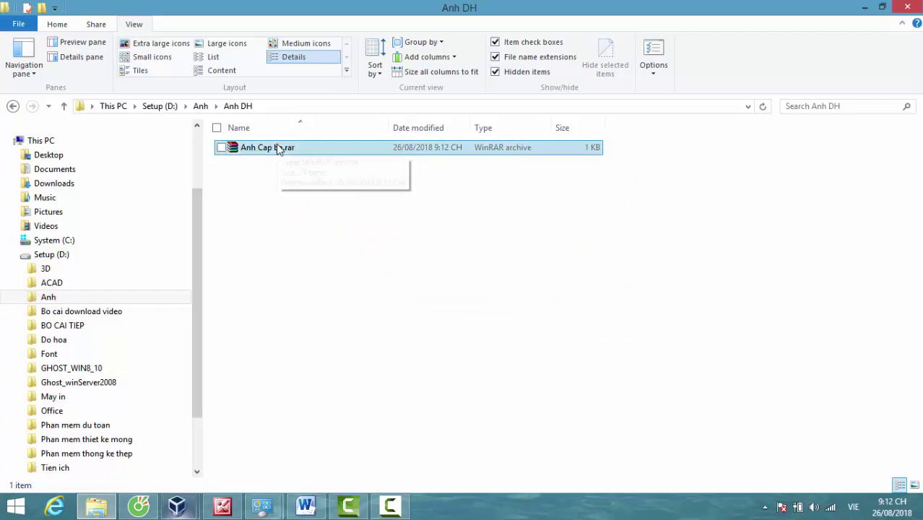
pyautogui.click(279, 149)
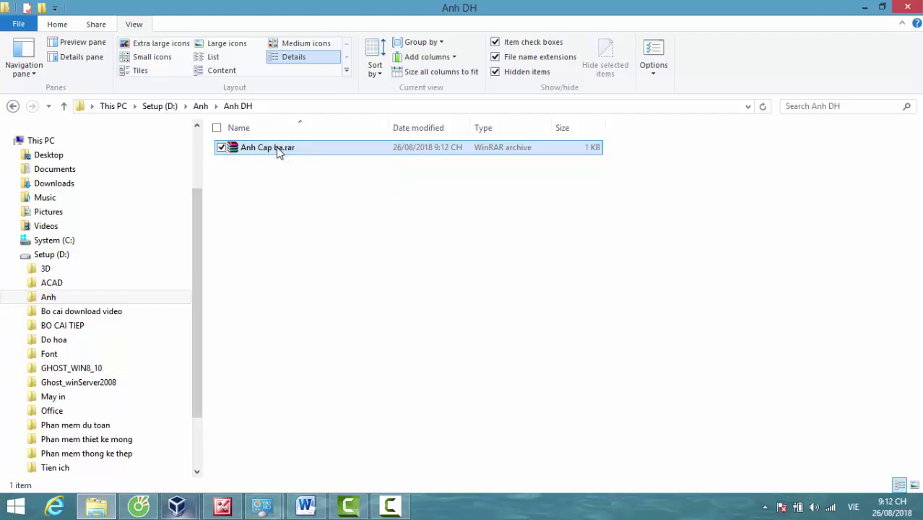
pyautogui.rightClick(279, 149)
pyautogui.moveTo(368, 173)
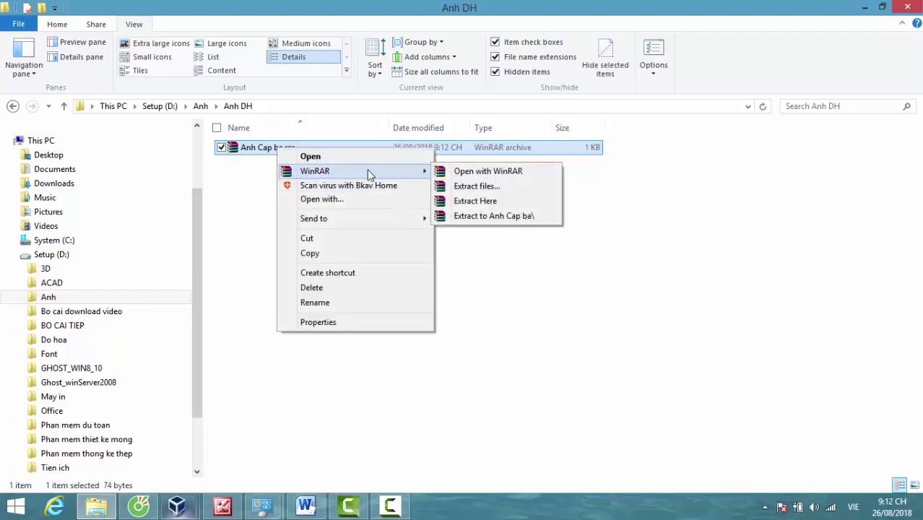
pyautogui.click(477, 201)
pyautogui.press('super+Down')
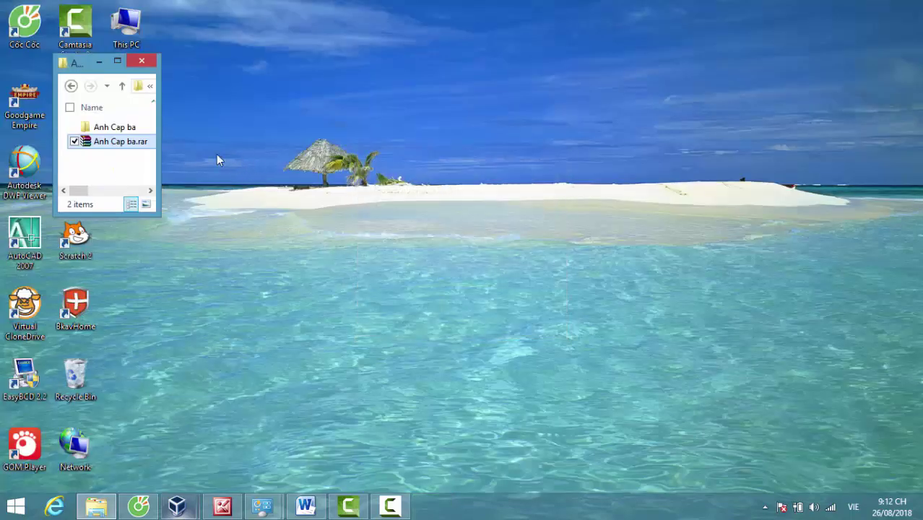
pyautogui.click(119, 63)
# Step: Select the extracted Anh Cap ba folder and examine the item types that can be created in Anh DH
pyautogui.click(275, 151)
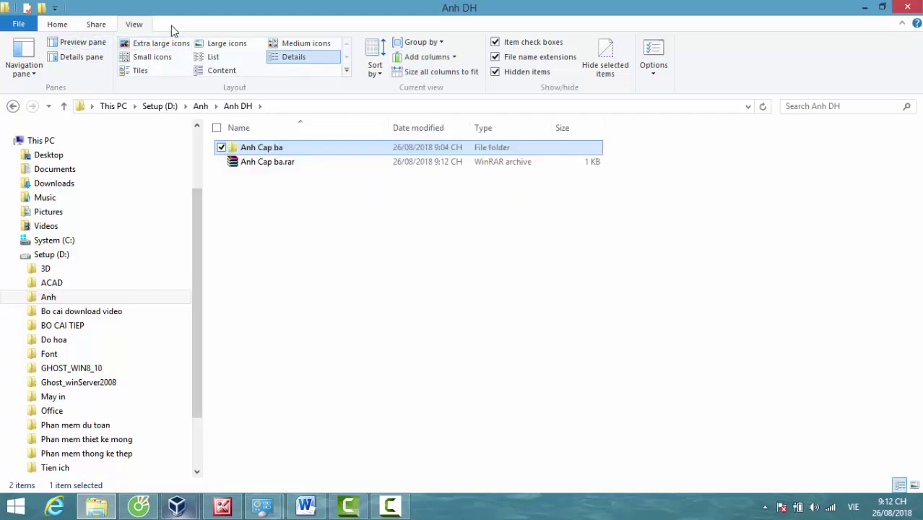
pyautogui.click(57, 22)
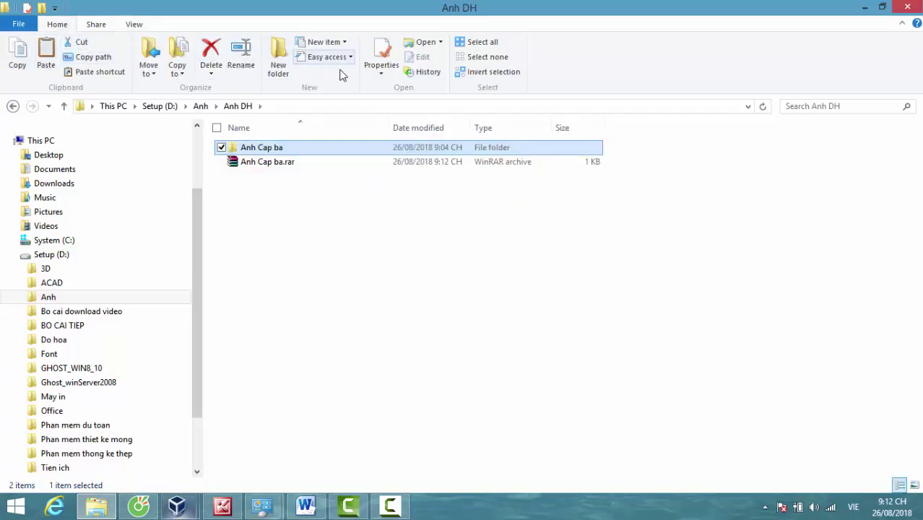
pyautogui.click(344, 45)
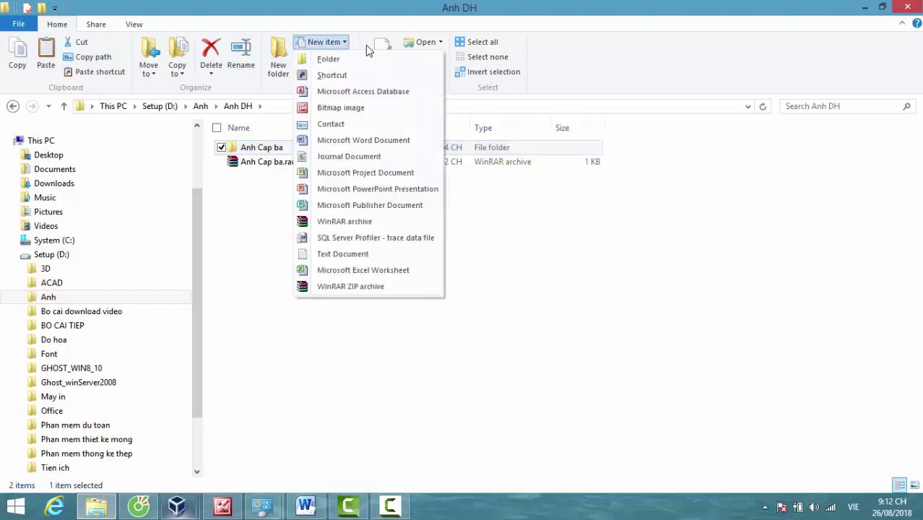
pyautogui.click(617, 257)
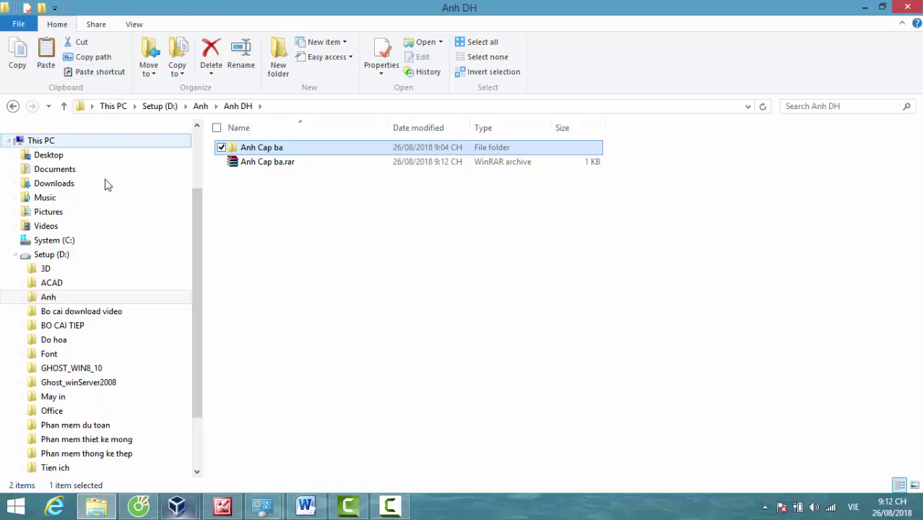
# Step: Open the Video ca nhac folder inside Videos on the RELAX (F:) drive and display its contents in List layout
pyautogui.click(15, 255)
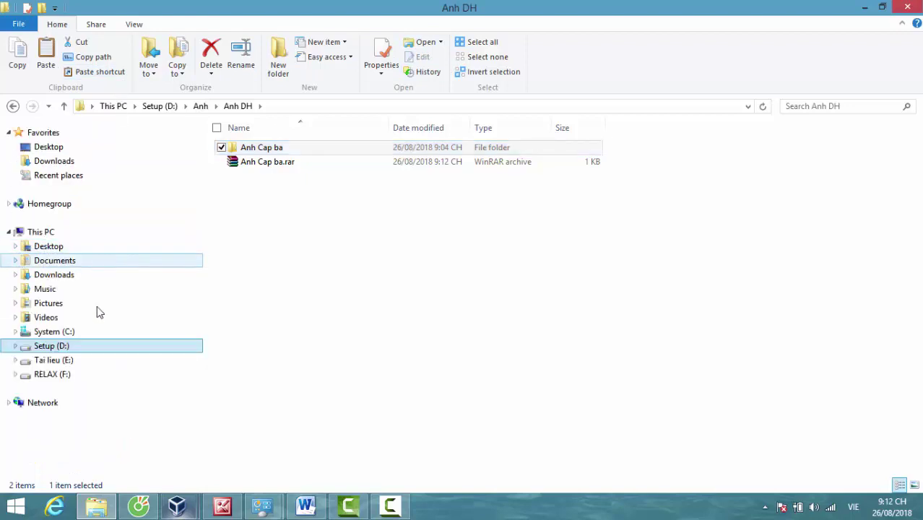
pyautogui.click(15, 361)
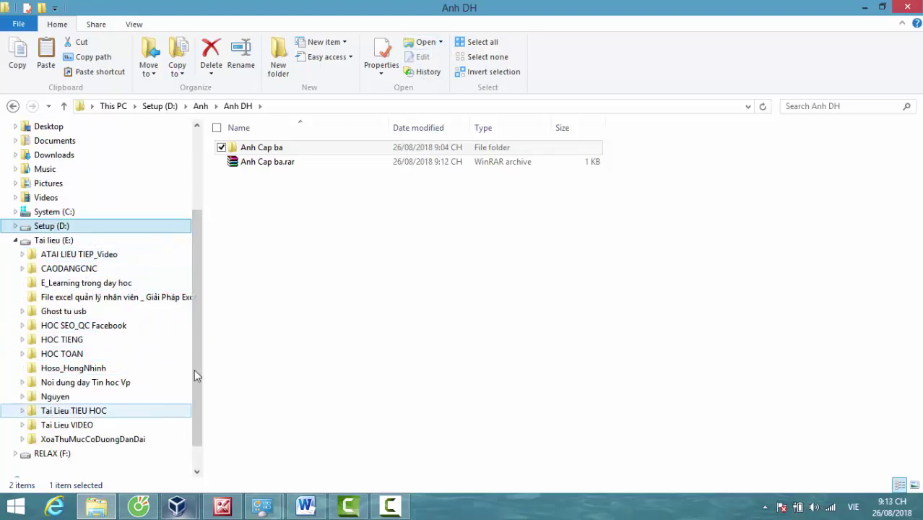
pyautogui.moveTo(198, 367); pyautogui.dragTo(197, 398)
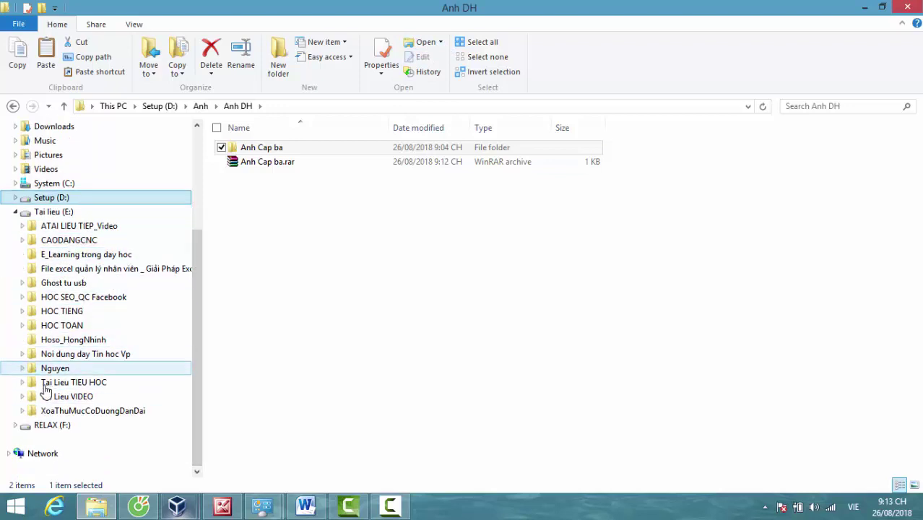
pyautogui.click(41, 427)
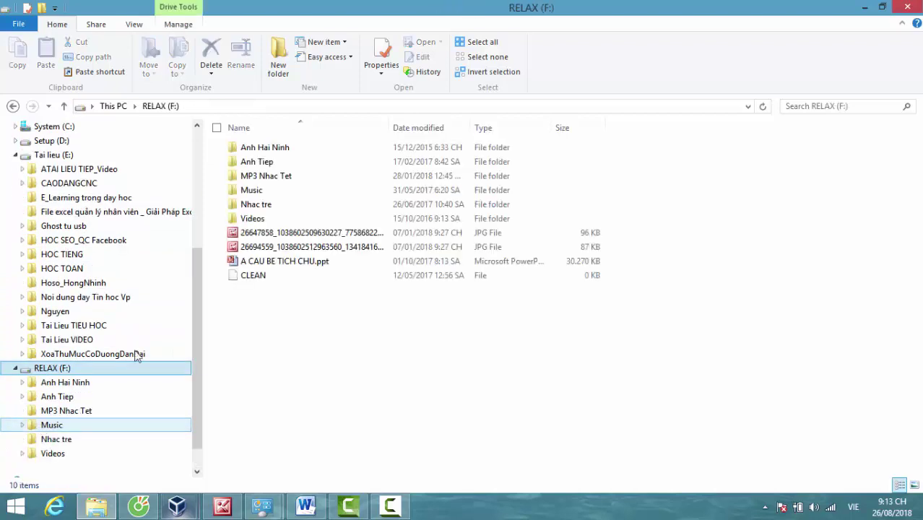
pyautogui.doubleClick(253, 219)
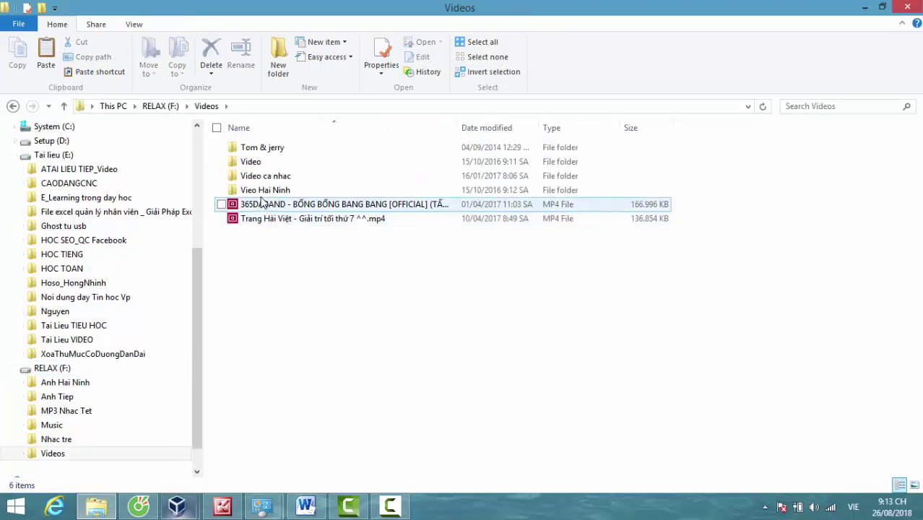
pyautogui.doubleClick(261, 177)
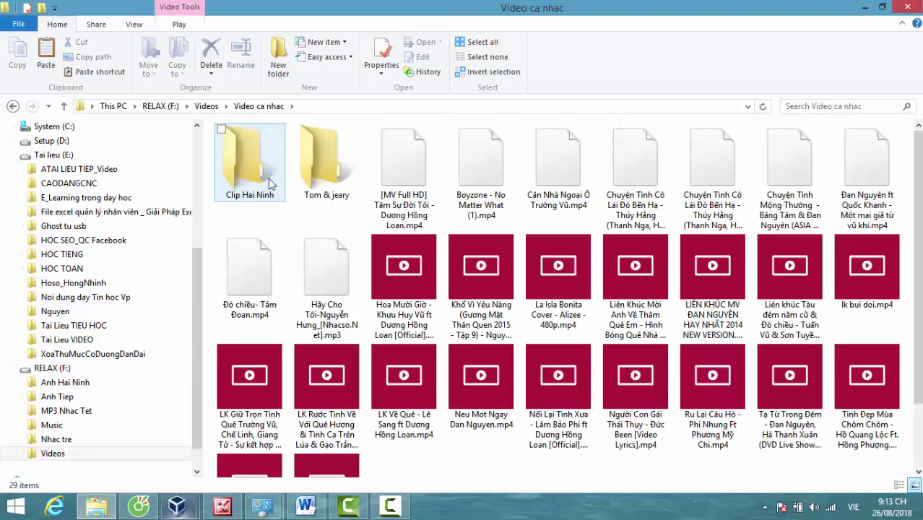
pyautogui.click(134, 24)
pyautogui.click(214, 57)
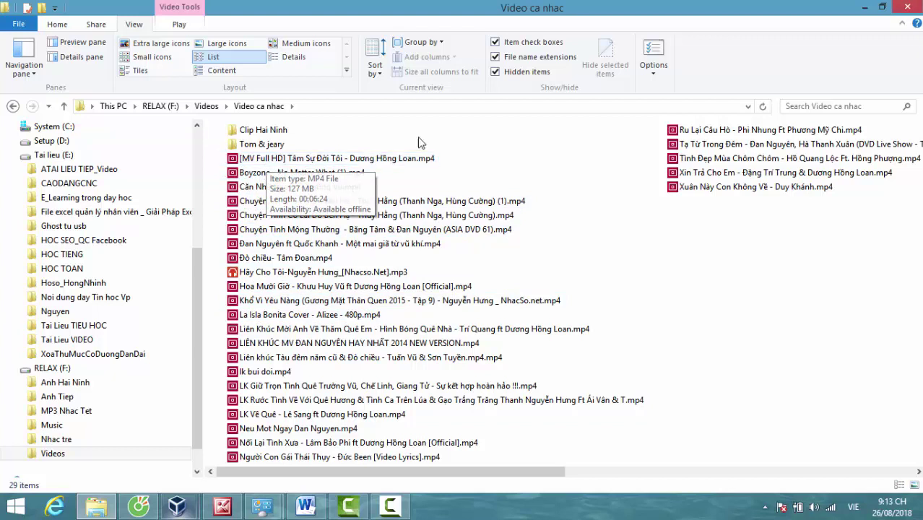
# Step: Make Windows Media Player the default program for all .mp4 files using the first video, and close the player
pyautogui.click(323, 158)
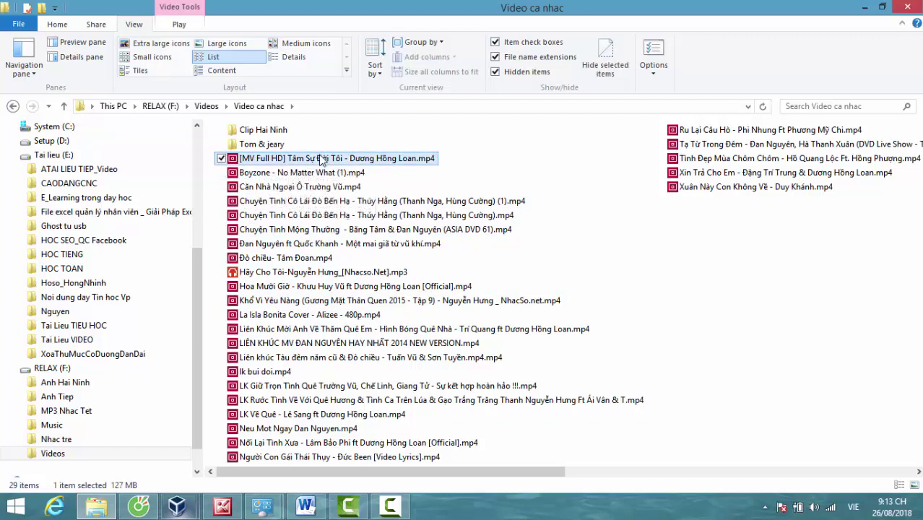
pyautogui.click(61, 27)
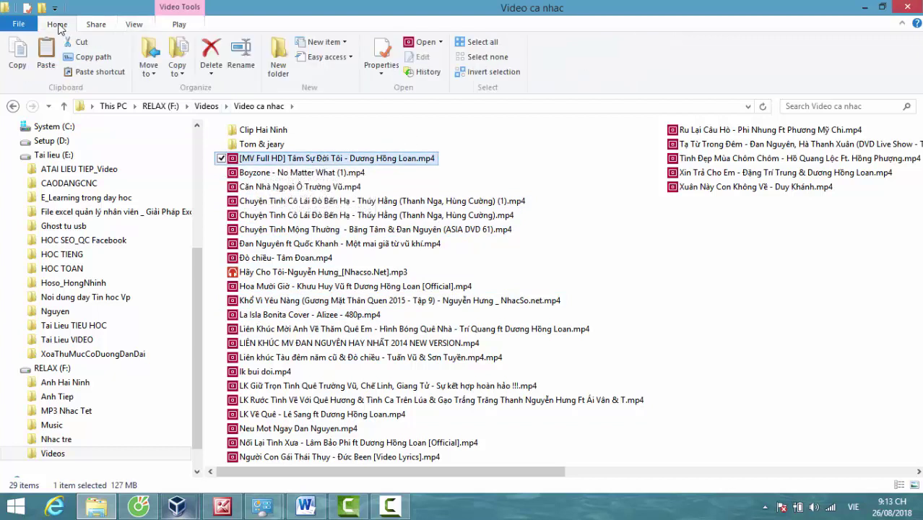
pyautogui.click(441, 44)
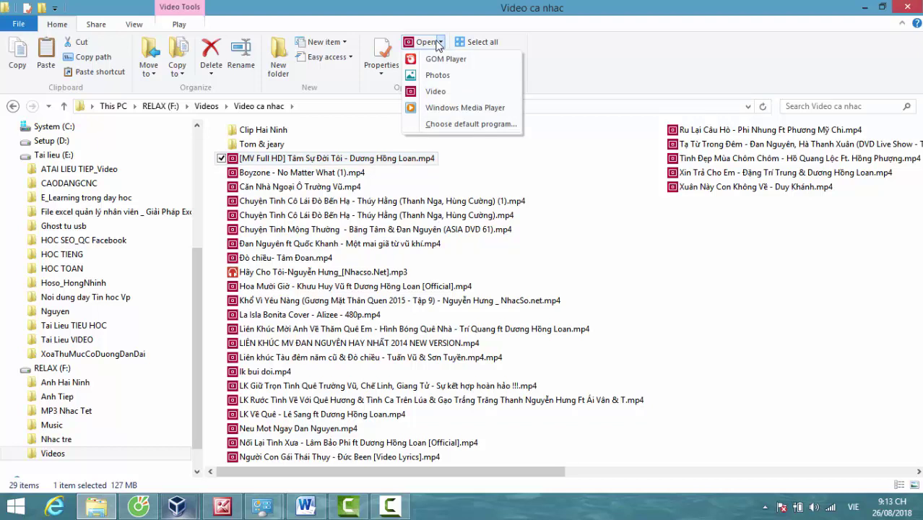
pyautogui.click(482, 129)
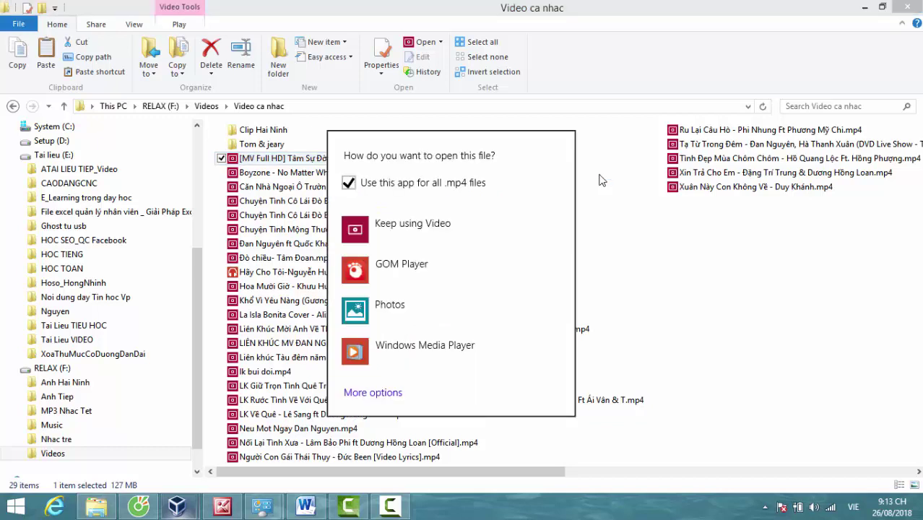
pyautogui.click(421, 354)
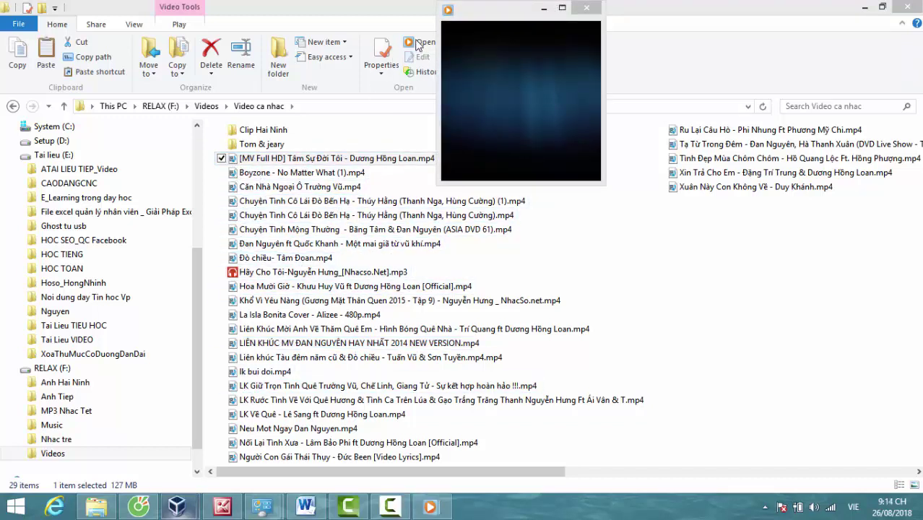
pyautogui.click(585, 10)
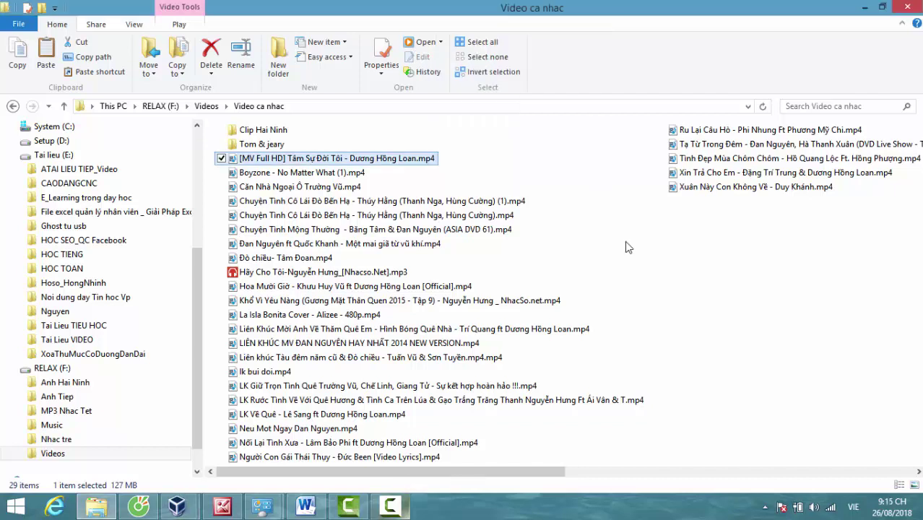
pyautogui.click(97, 25)
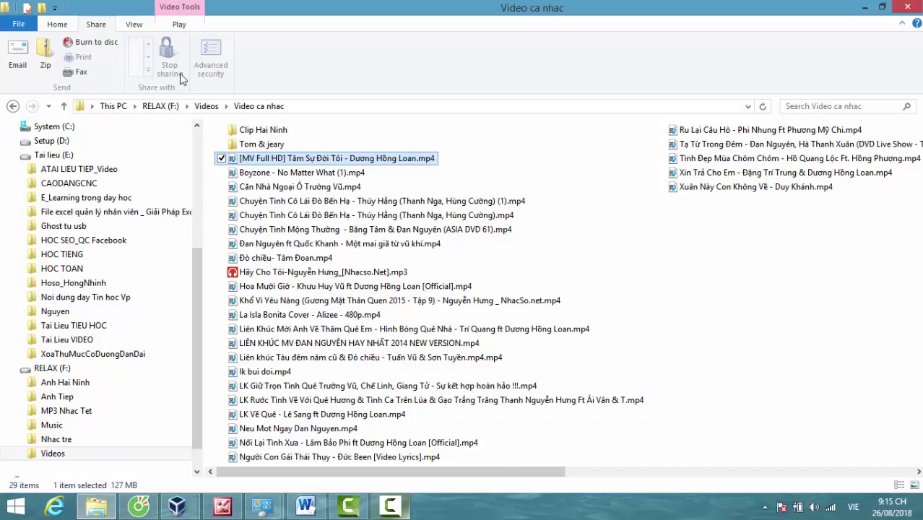
pyautogui.click(391, 507)
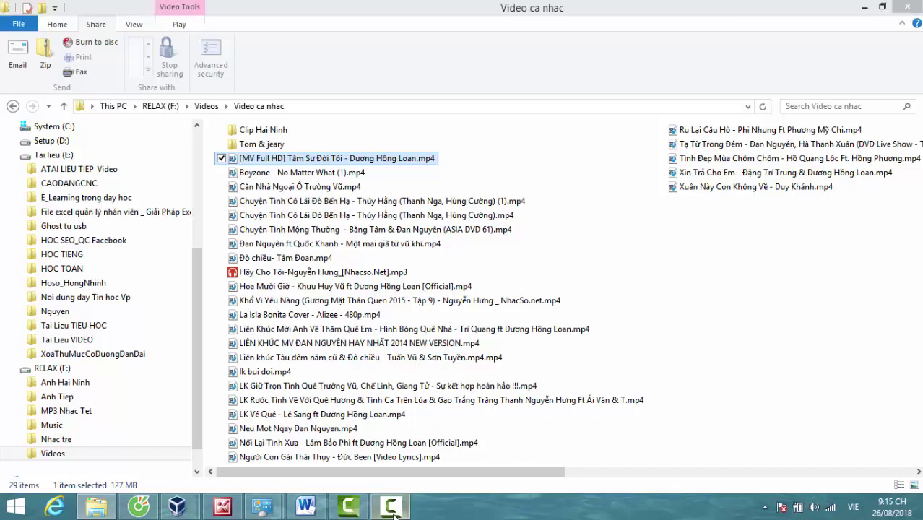
pyautogui.click(857, 445)
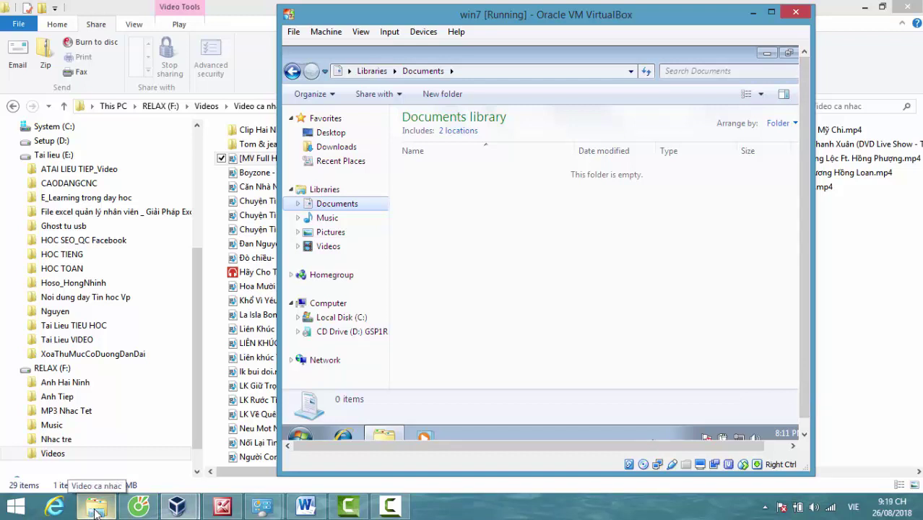
# Step: Minimize the Windows 7 virtual machine, File Explorer and the recorder window to show the desktop
pyautogui.click(754, 11)
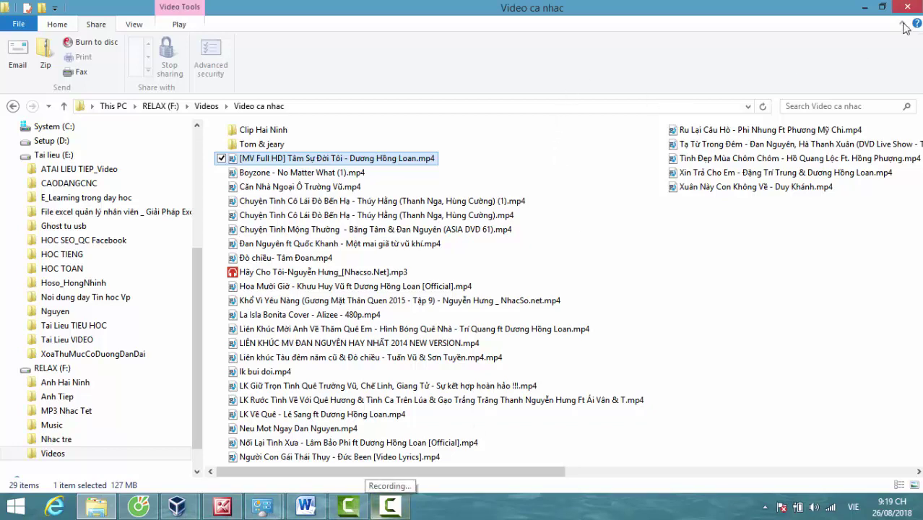
pyautogui.click(866, 7)
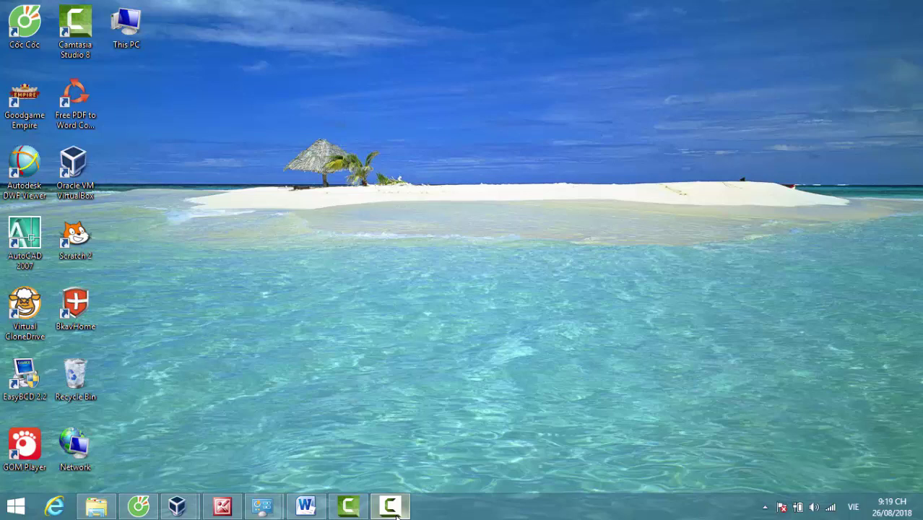
pyautogui.click(396, 516)
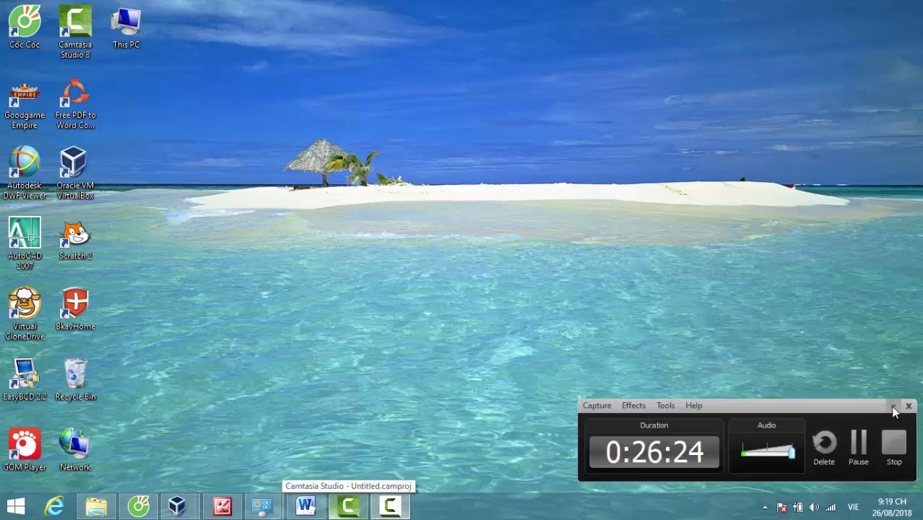
pyautogui.click(893, 407)
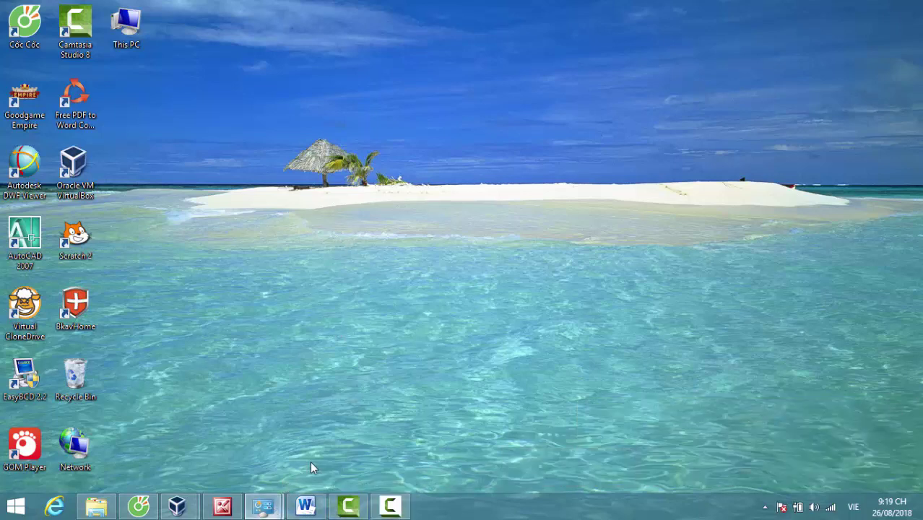
pyautogui.moveTo(400, 395)
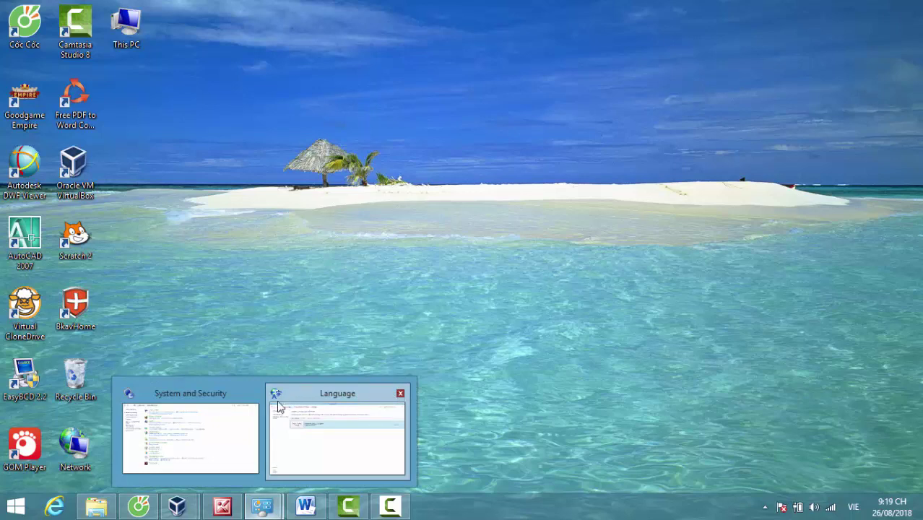
# Step: Preview the Language settings window and minimize it to show the desktop
pyautogui.moveTo(264, 402)
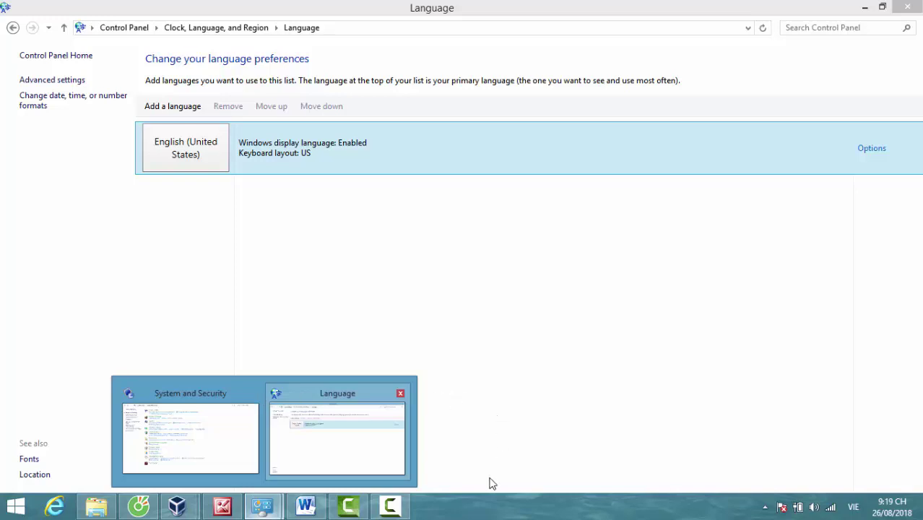
pyautogui.click(866, 10)
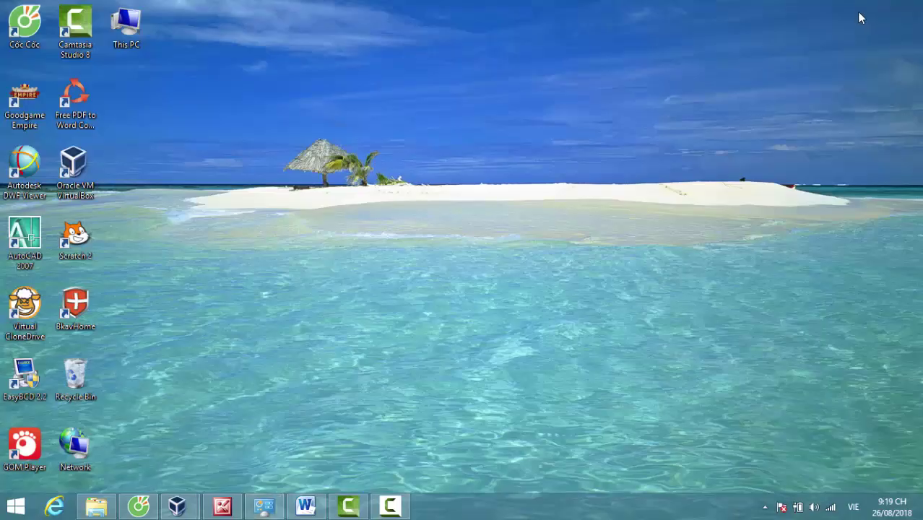
pyautogui.moveTo(177, 505)
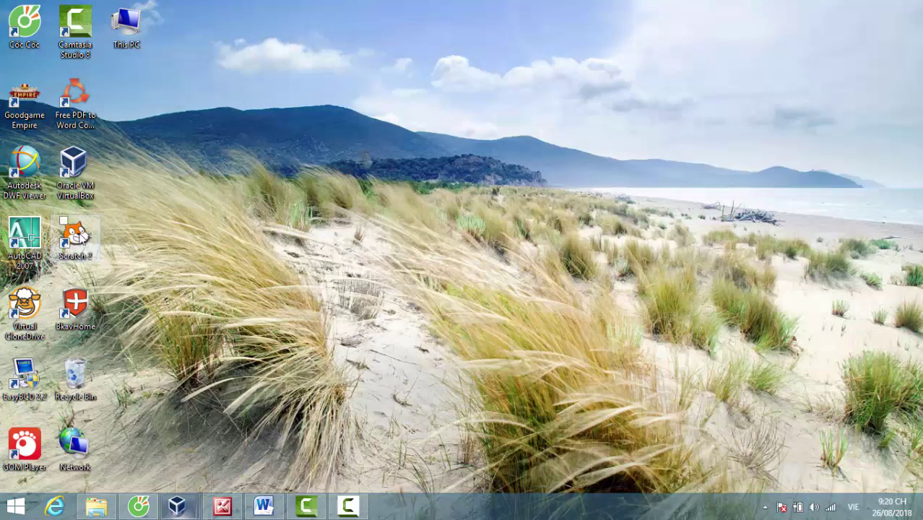
# Step: Pin the Scratch 2 desktop shortcut to the taskbar after the existing items
pyautogui.moveTo(385, 474); pyautogui.dragTo(427, 509)
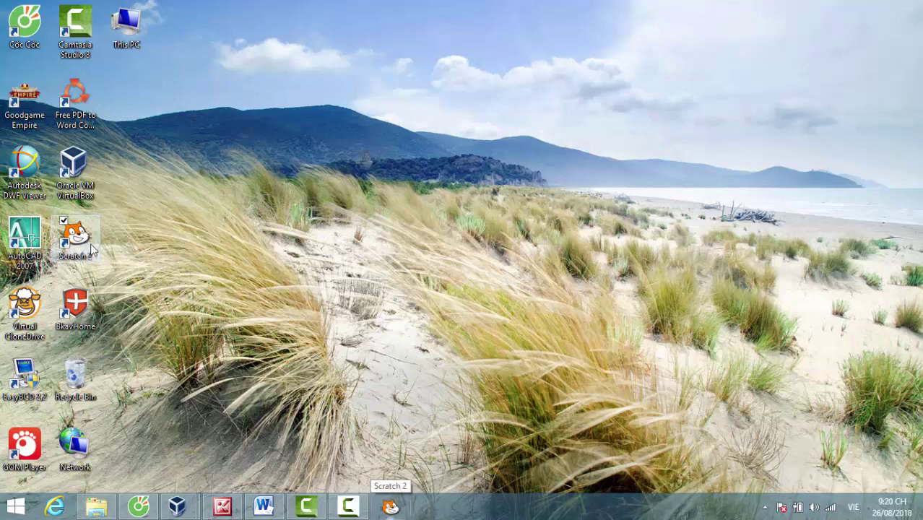
pyautogui.click(390, 508)
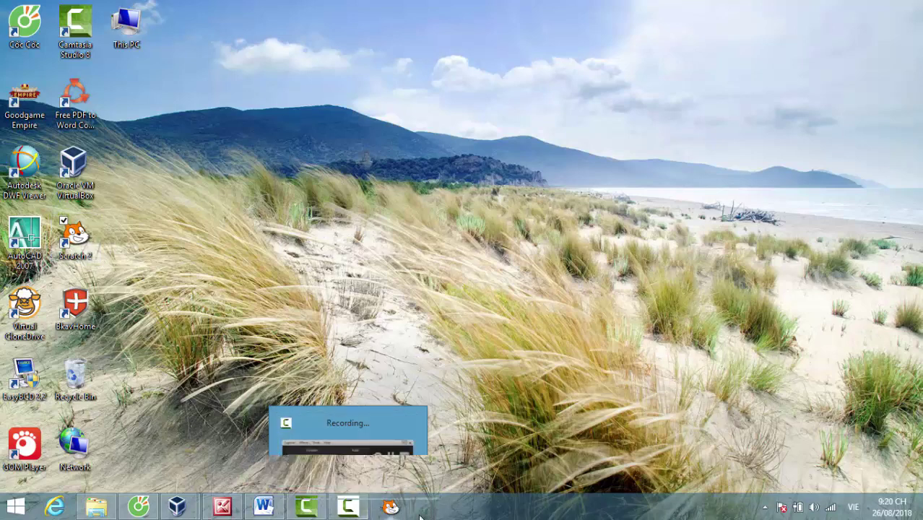
# Step: Switch to the win7 virtual machine and open the date format customization from its clock's date and time settings
pyautogui.hotkey('alt', 'Tab')
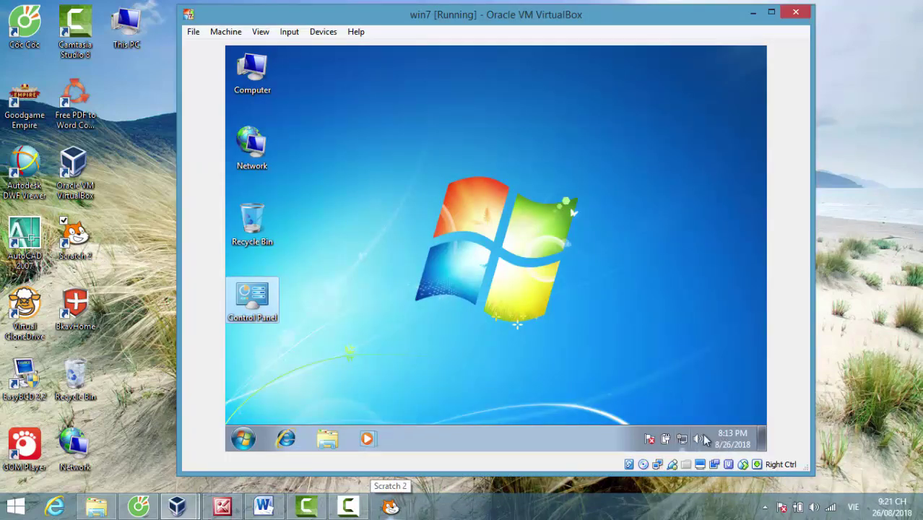
pyautogui.moveTo(730, 443)
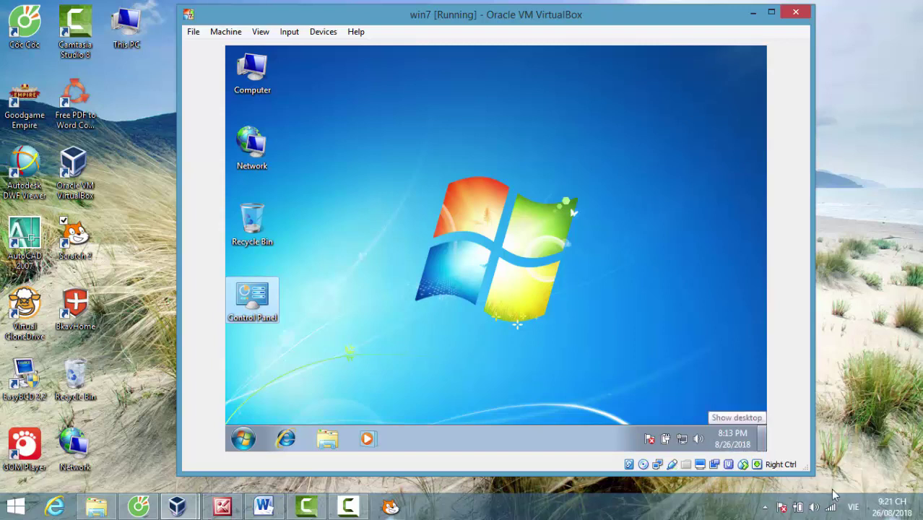
pyautogui.click(735, 446)
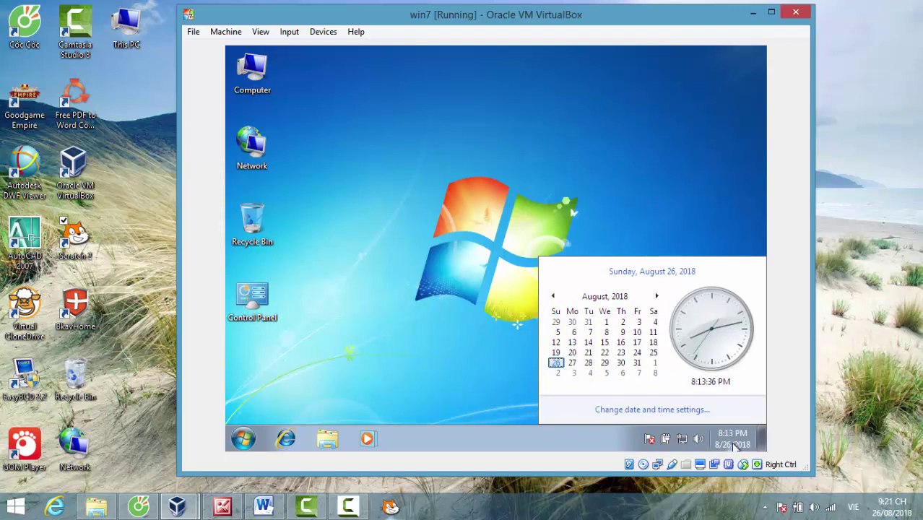
pyautogui.click(639, 411)
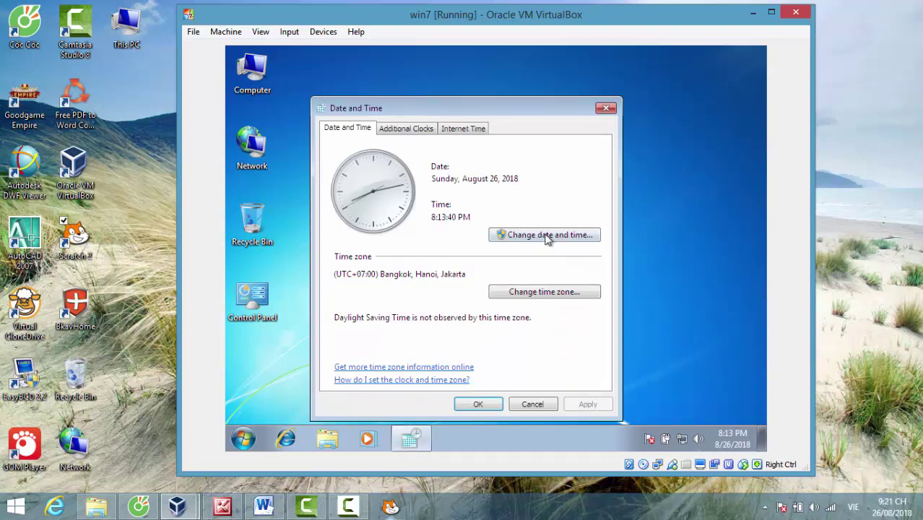
pyautogui.click(547, 237)
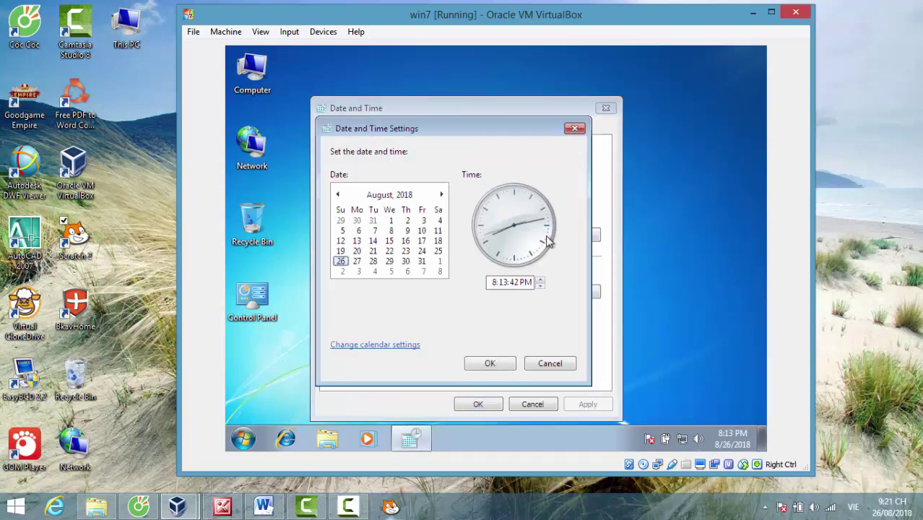
pyautogui.click(390, 345)
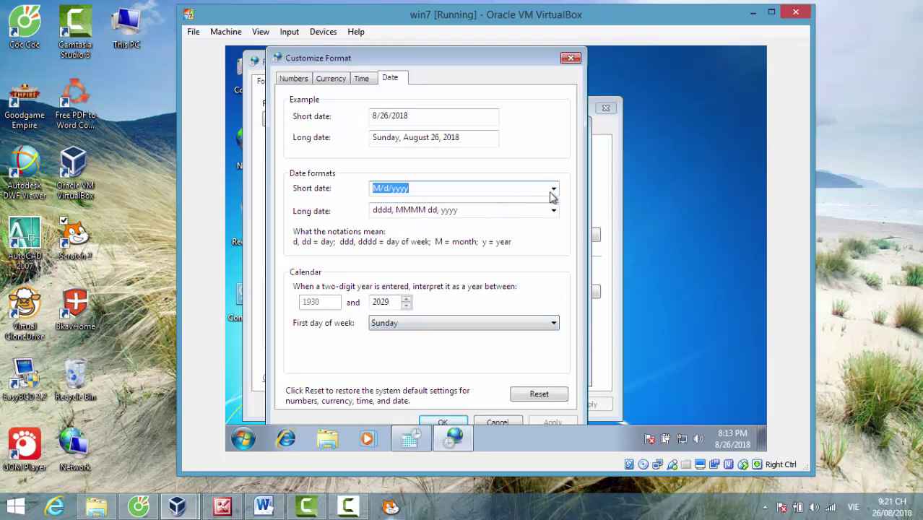
# Step: Set the Windows 7 short date format to d/M/yyyy, apply it and confirm all the open date and region dialogs
pyautogui.click(553, 190)
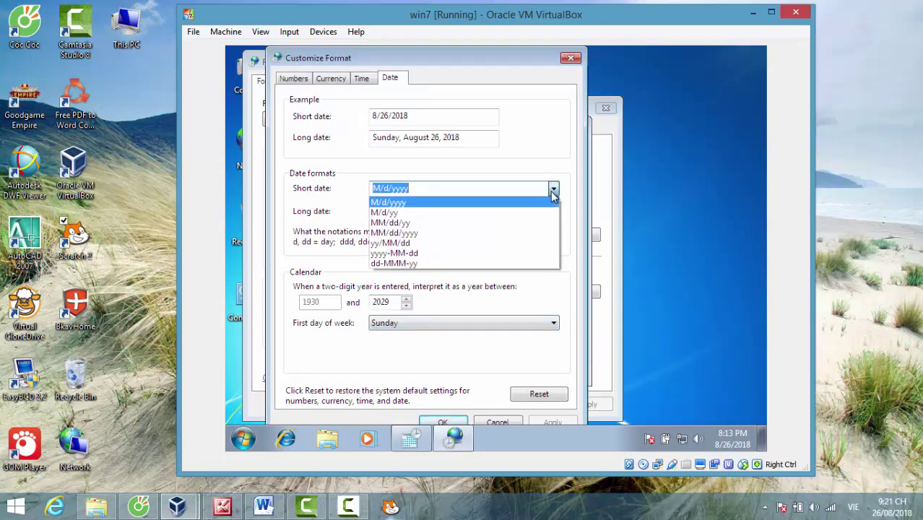
pyautogui.click(405, 264)
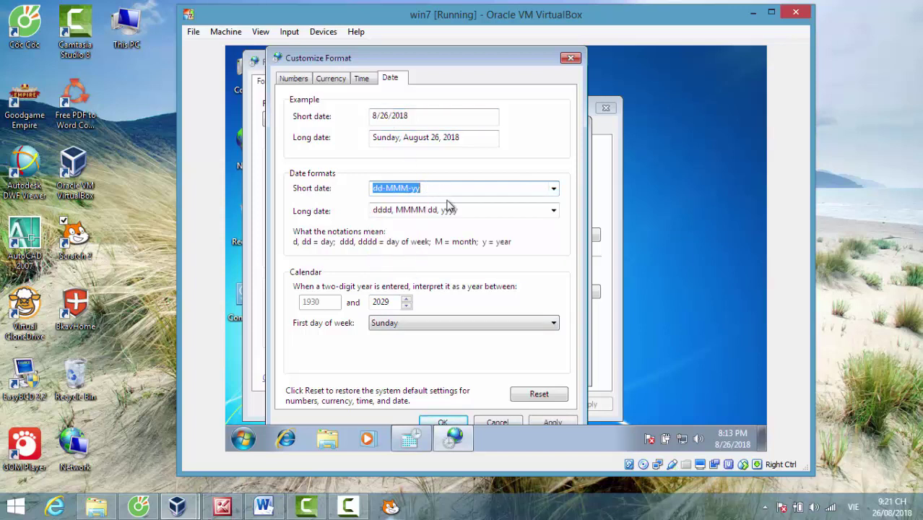
pyautogui.write('d/m/yyyy')
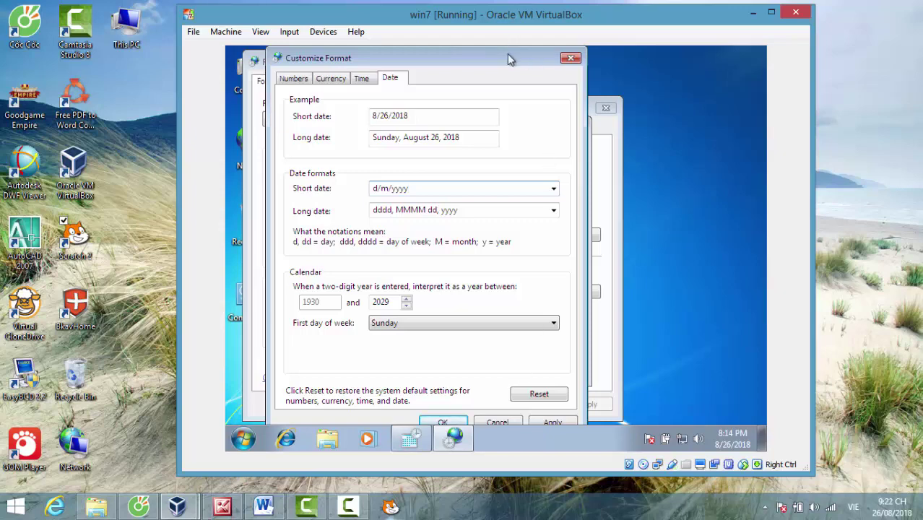
pyautogui.moveTo(511, 59); pyautogui.dragTo(511, 52)
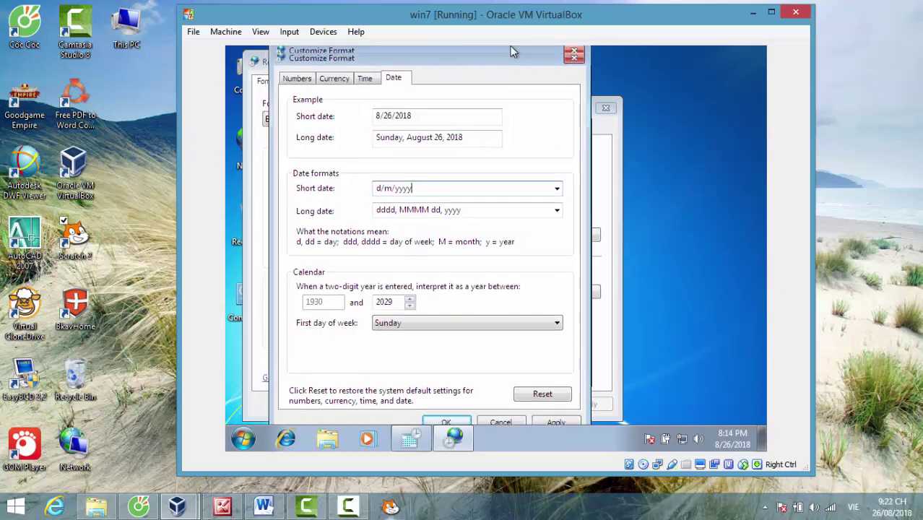
pyautogui.click(552, 423)
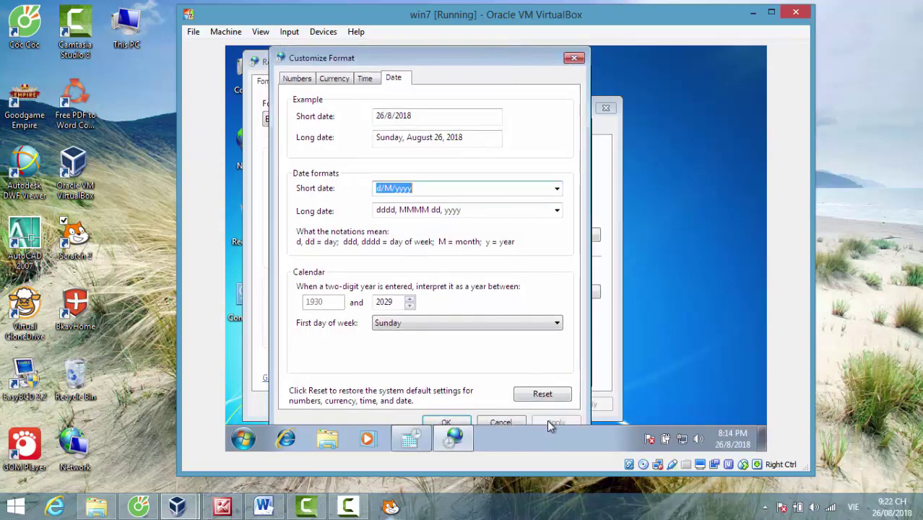
pyautogui.click(442, 423)
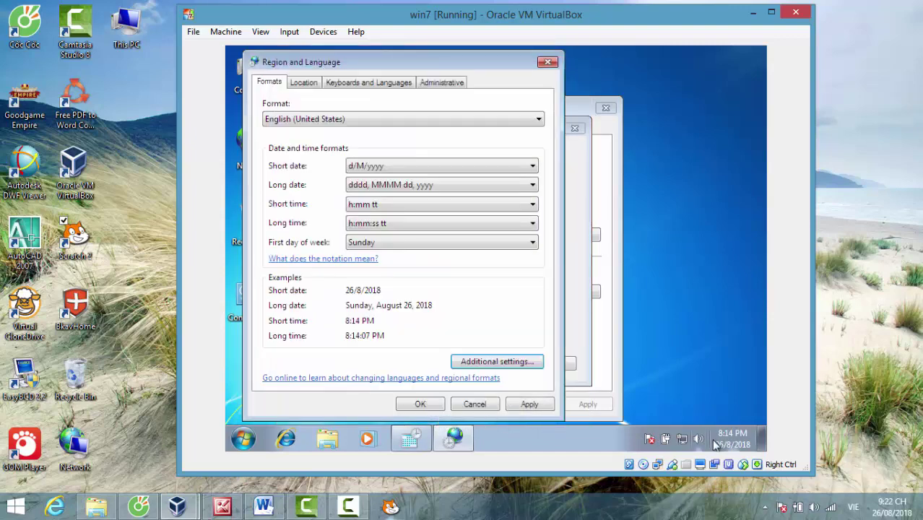
pyautogui.moveTo(724, 448)
pyautogui.click(430, 408)
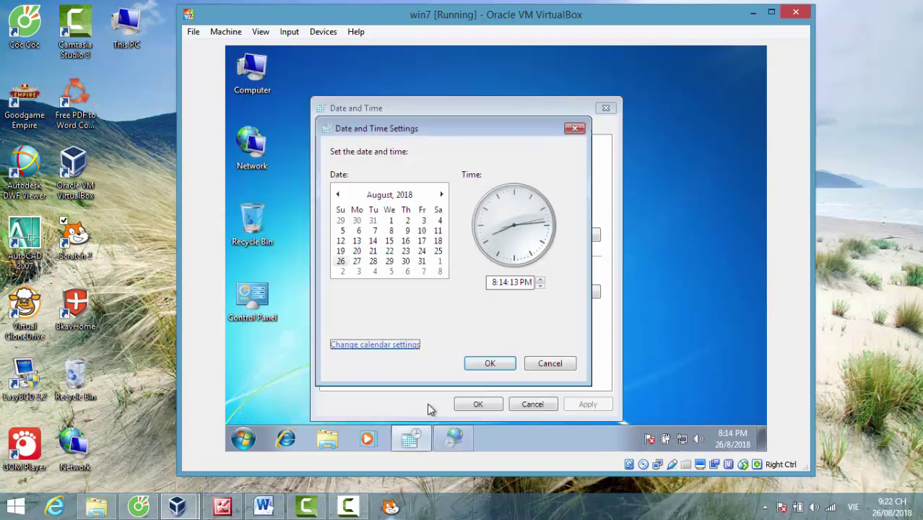
pyautogui.click(487, 364)
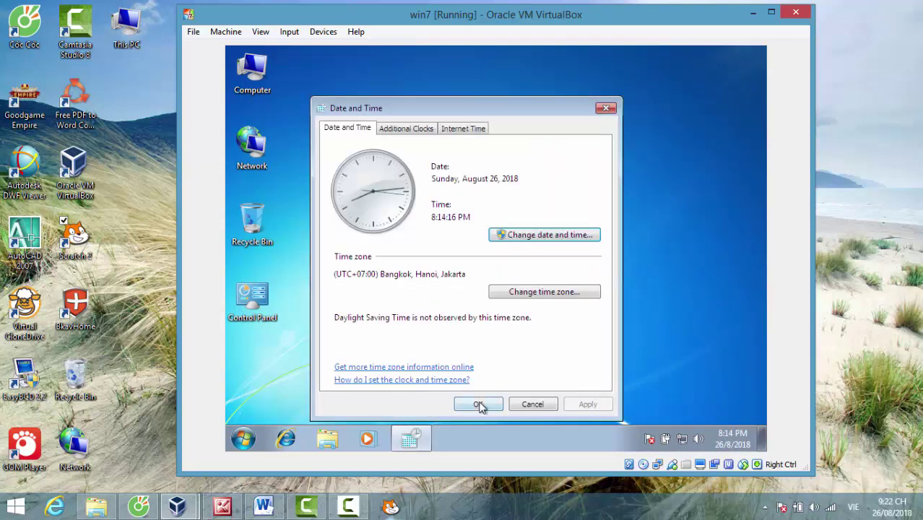
pyautogui.click(478, 404)
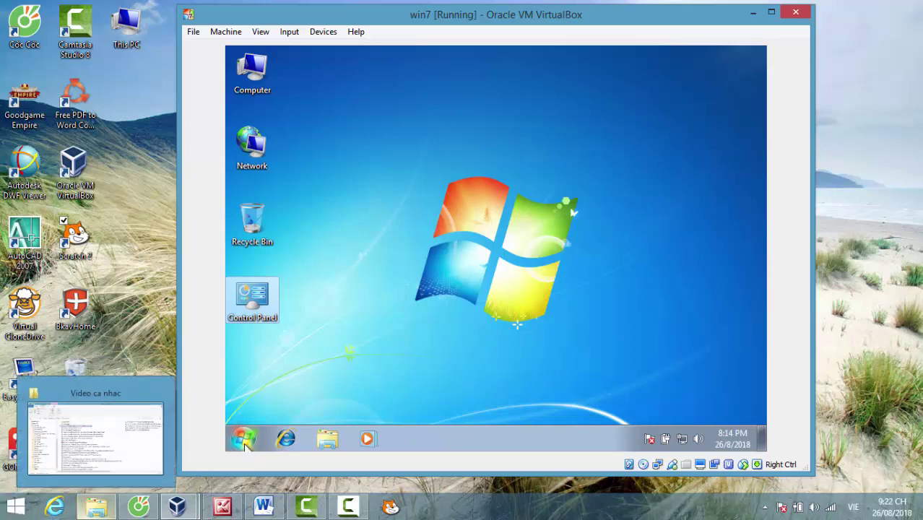
# Step: Show the host computer's Start menu and minimize the win7 virtual machine window to reveal the desktop
pyautogui.click(21, 509)
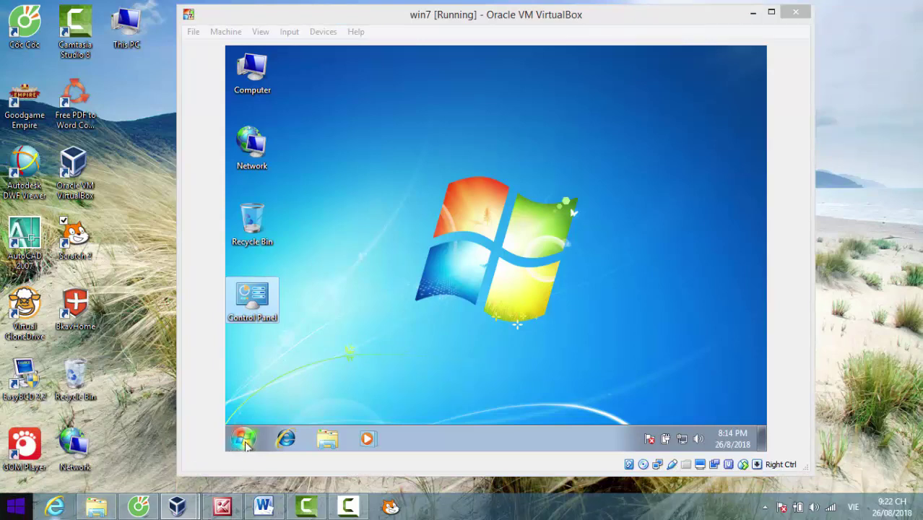
pyautogui.click(17, 507)
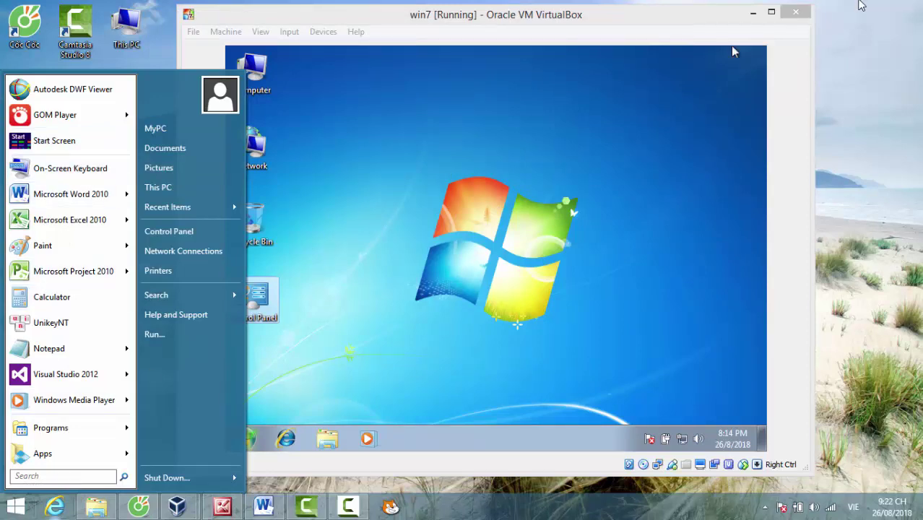
pyautogui.click(795, 11)
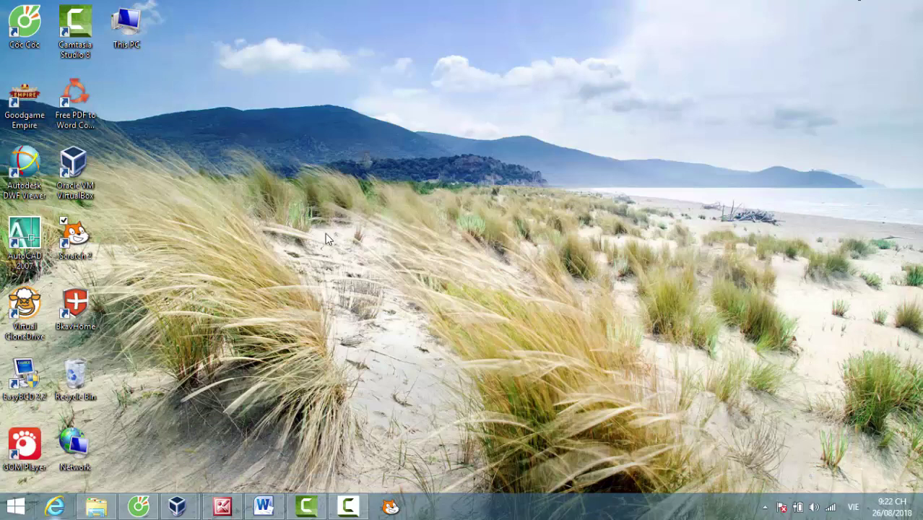
# Step: Create a desktop shortcut for Microsoft Word 2010 from its Start menu entry
pyautogui.click(17, 506)
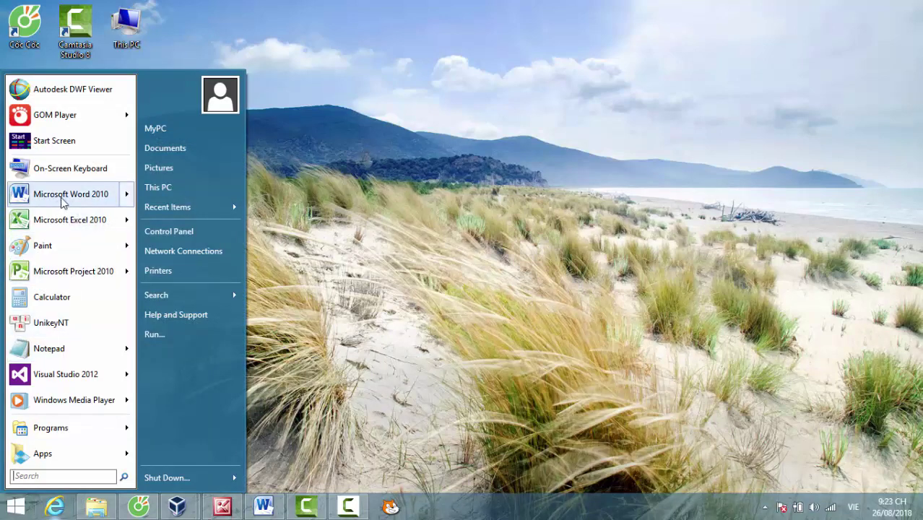
pyautogui.moveTo(64, 202)
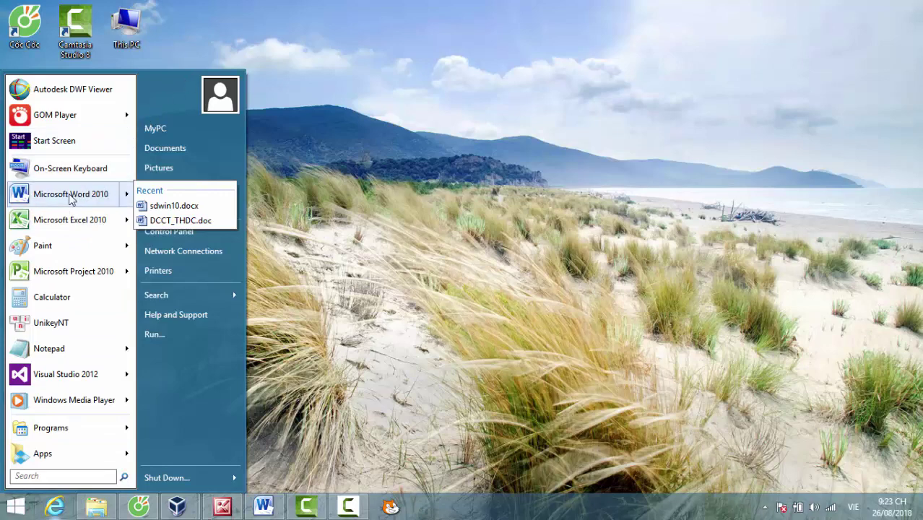
pyautogui.moveTo(70, 200); pyautogui.dragTo(372, 161)
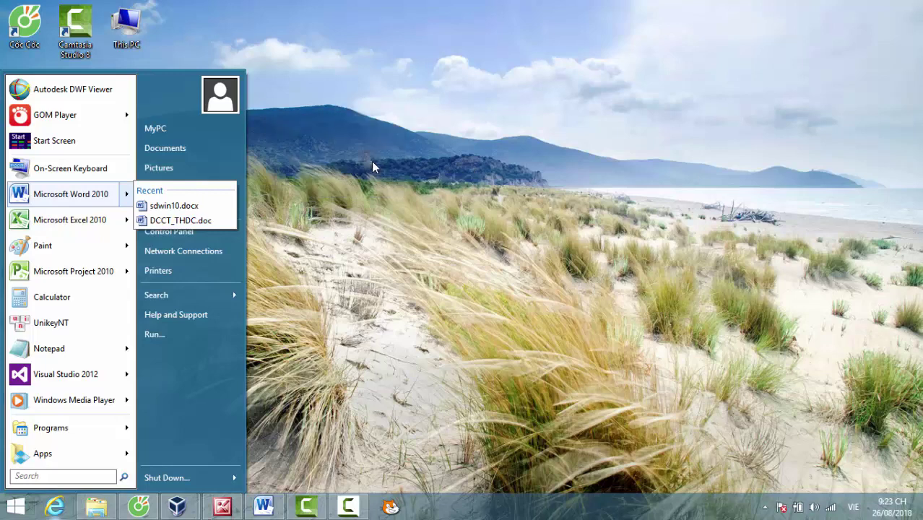
pyautogui.click(465, 224)
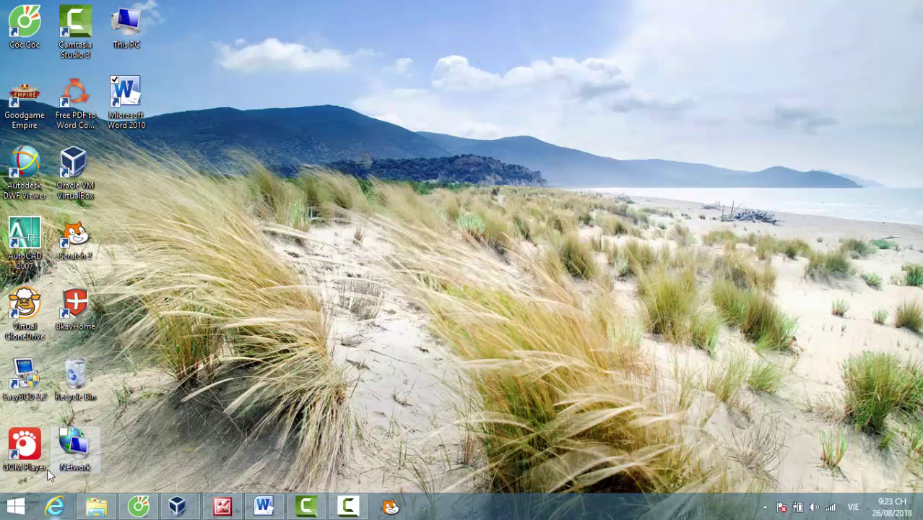
# Step: Open Control Panel from the Start menu, maximize its window and show the desktop
pyautogui.click(16, 507)
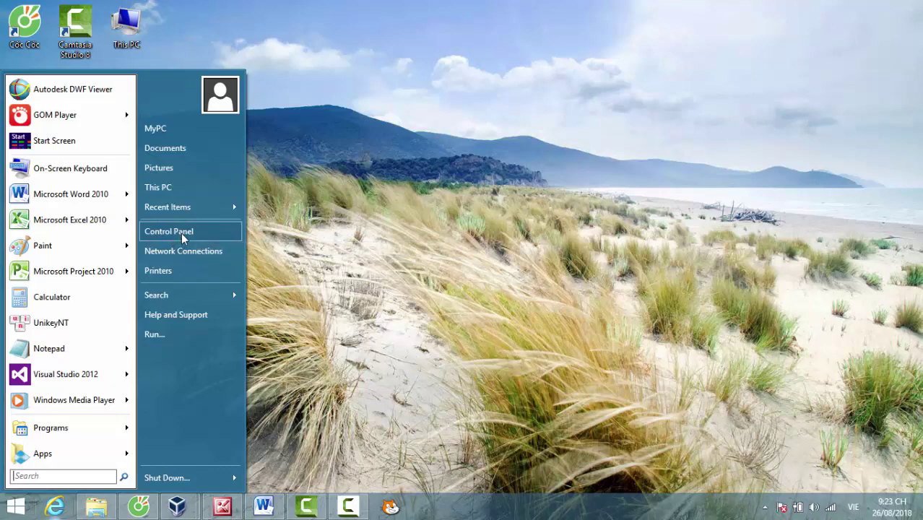
pyautogui.click(519, 280)
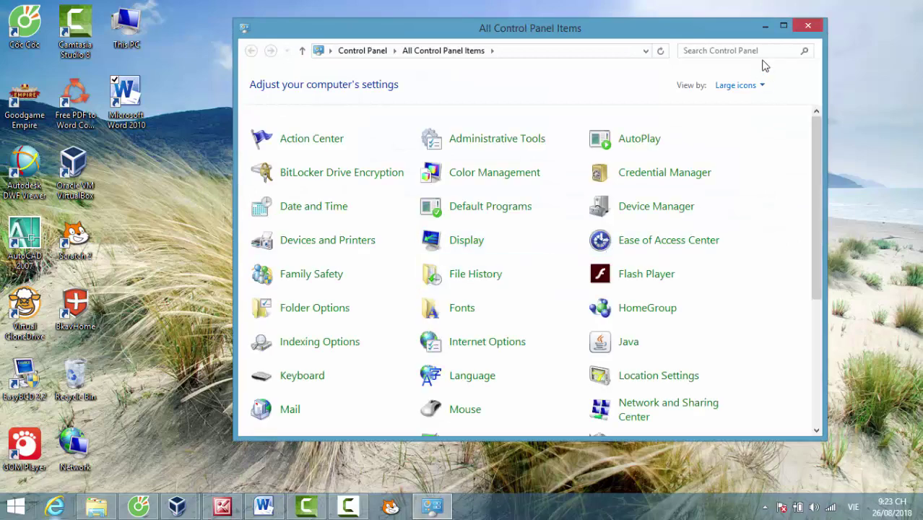
pyautogui.click(783, 26)
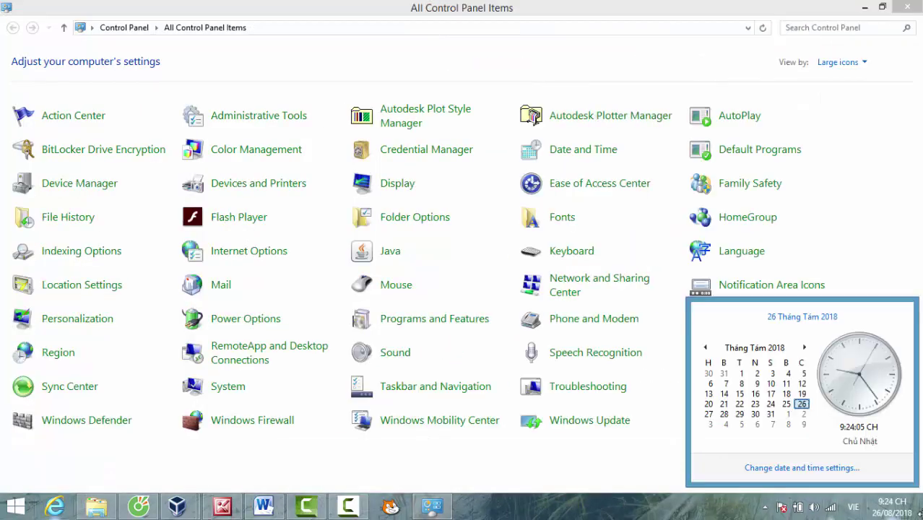
pyautogui.click(921, 514)
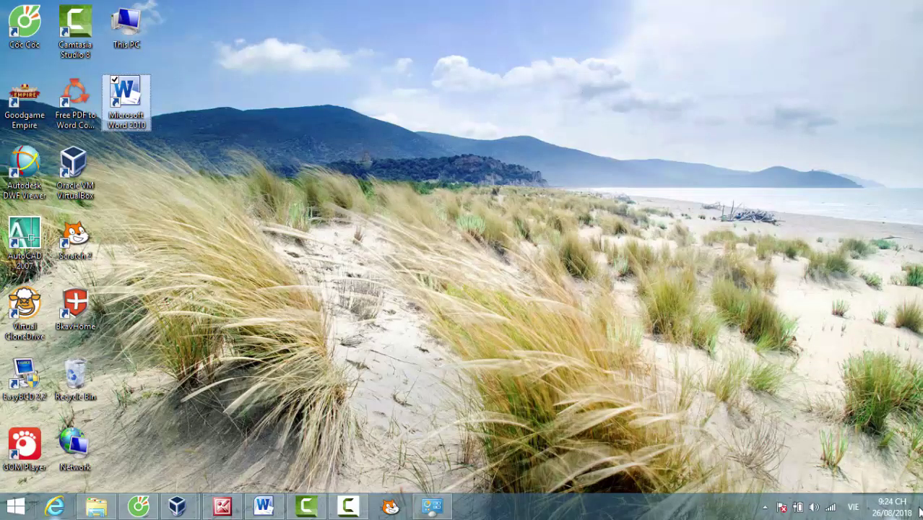
pyautogui.moveTo(922, 517)
# Step: Examine the host Start menu, close it and bring the win7 virtual machine window to the front
pyautogui.click(15, 507)
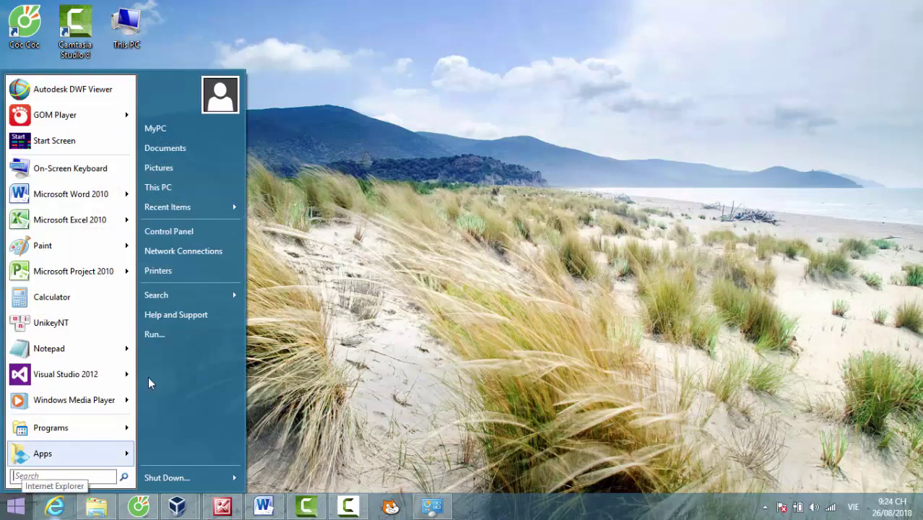
pyautogui.click(366, 216)
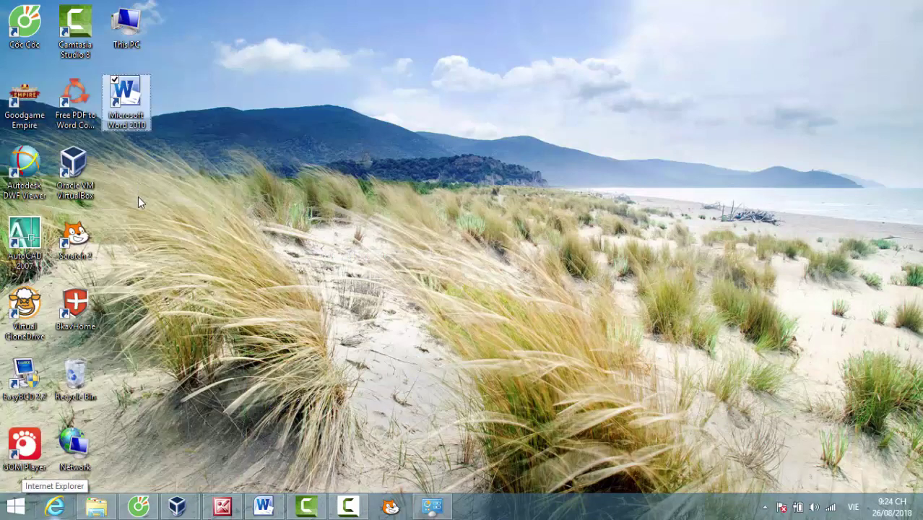
pyautogui.moveTo(176, 509)
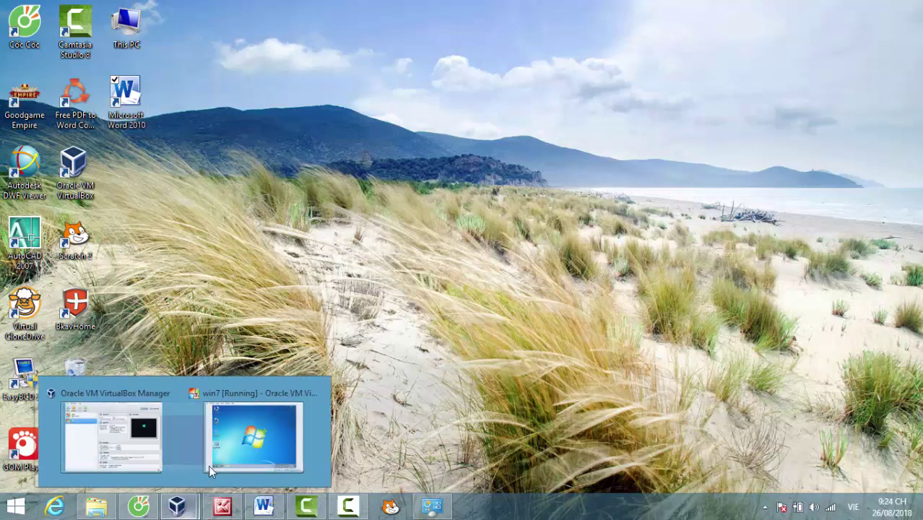
pyautogui.click(231, 450)
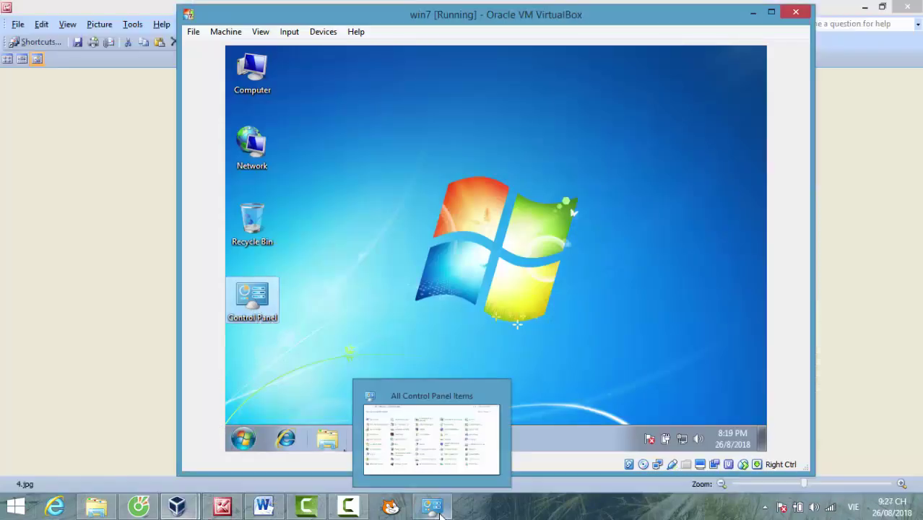
# Step: Bring Control Panel to the front, switch it to Category view and open Programs and Features in the Programs category
pyautogui.click(432, 505)
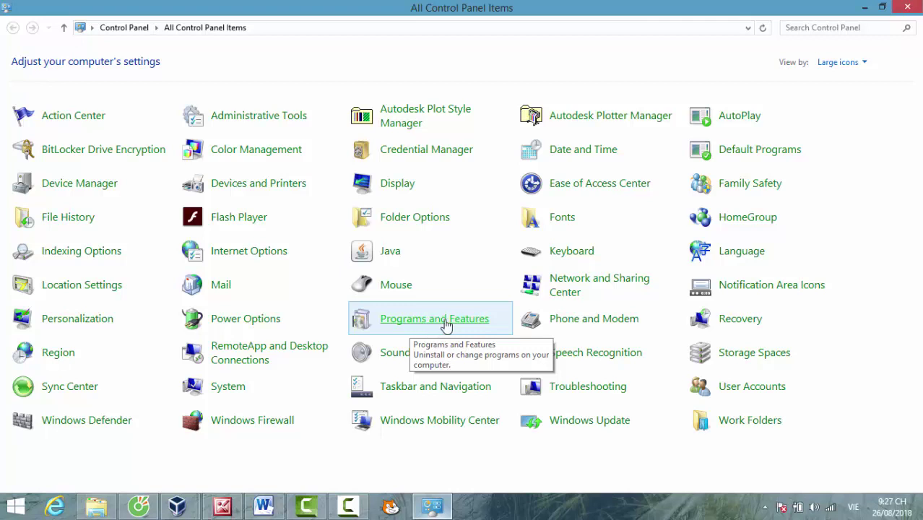
pyautogui.click(860, 64)
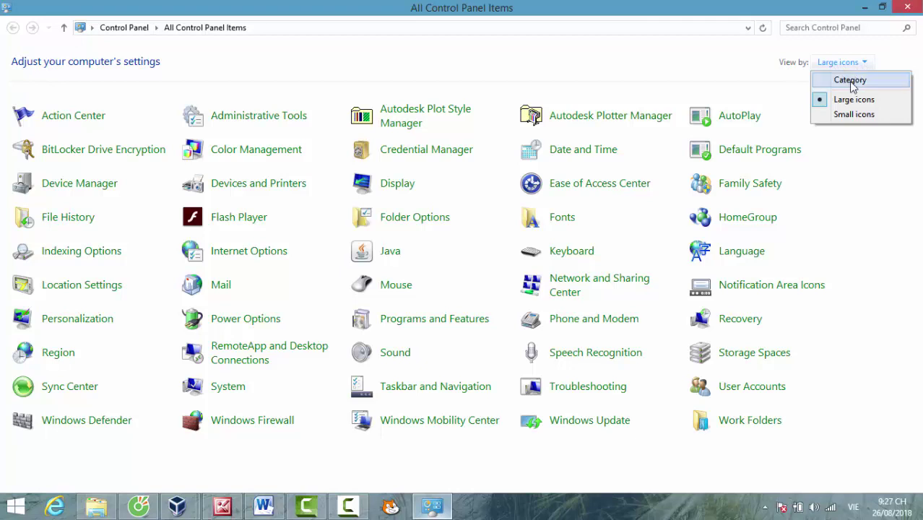
pyautogui.click(851, 80)
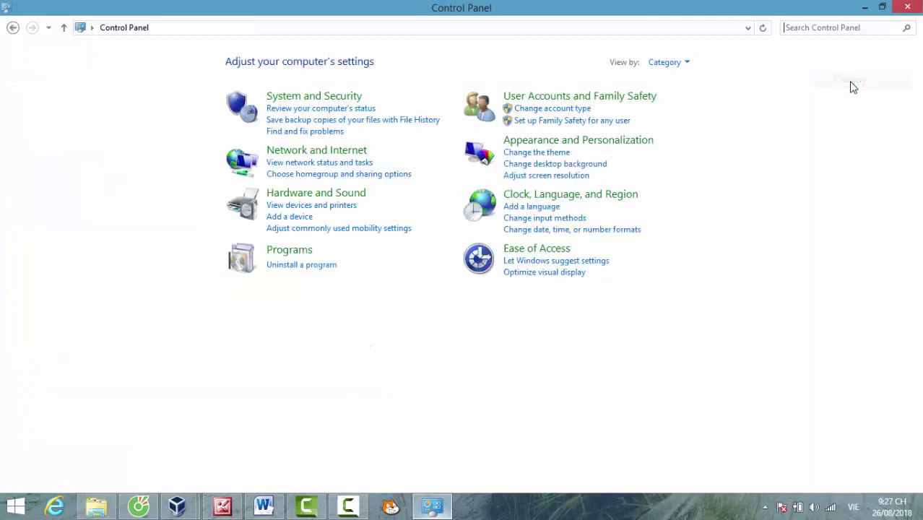
pyautogui.click(290, 252)
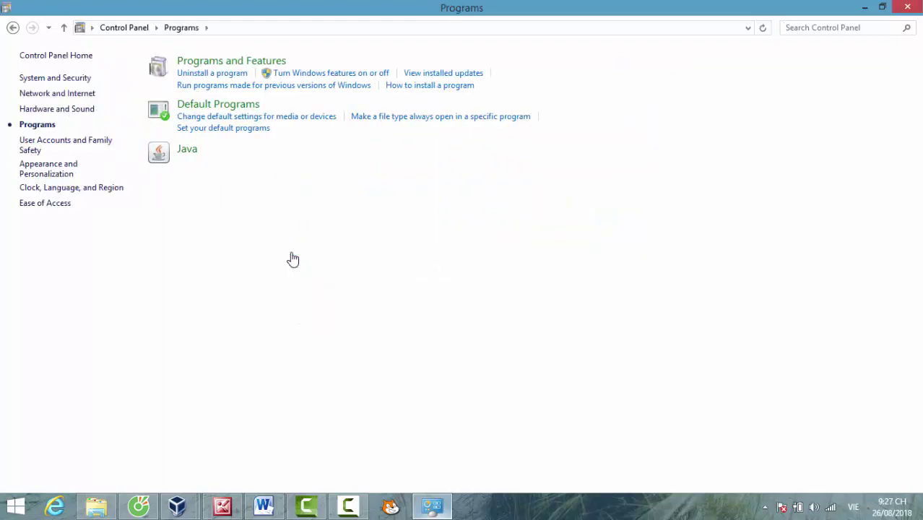
pyautogui.click(216, 64)
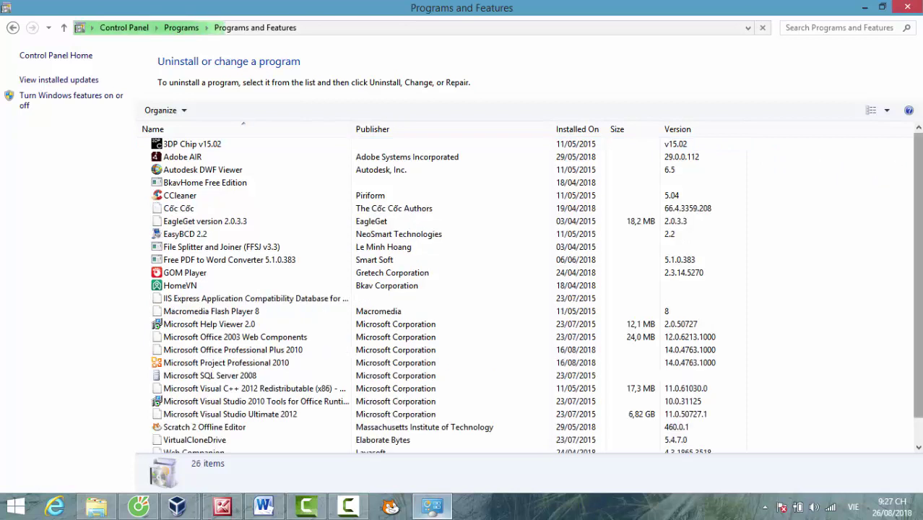
# Step: Examine the list of installed programs and the uninstall, change and repair options for AutoCAD 2007 - English
pyautogui.scroll(-1, 919, 191)
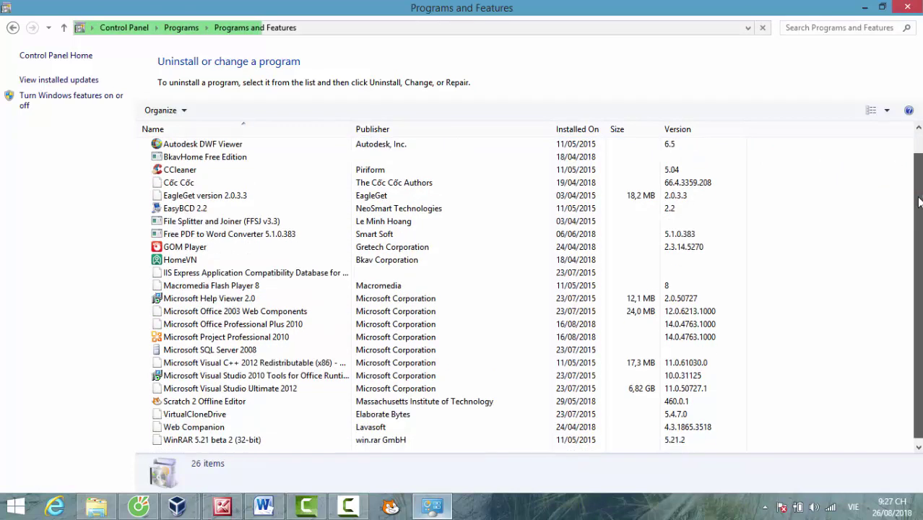
pyautogui.scroll(1, 919, 190)
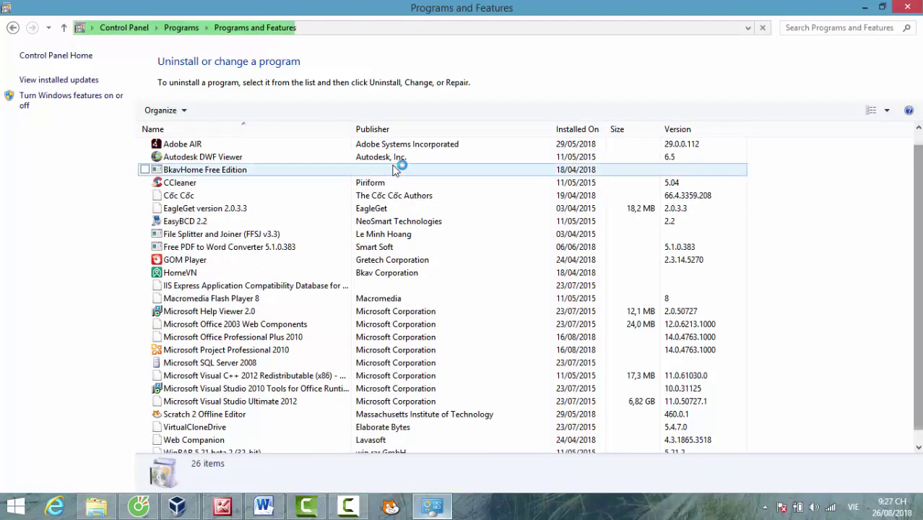
pyautogui.click(219, 185)
pyautogui.click(208, 209)
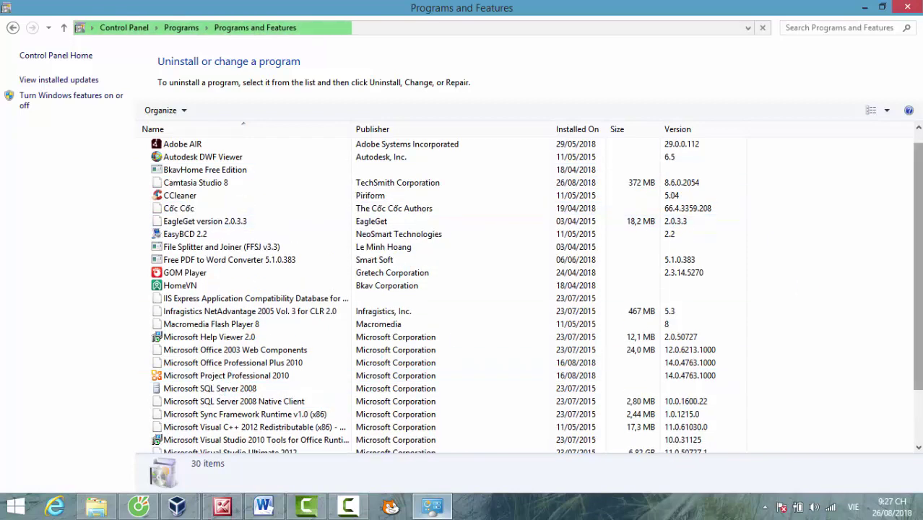
pyautogui.scroll(-1, 921, 256)
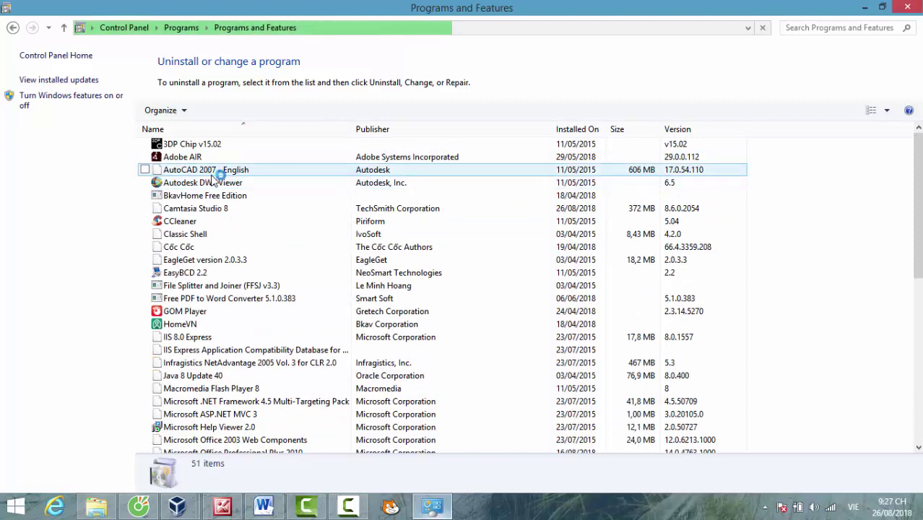
pyautogui.rightClick(216, 174)
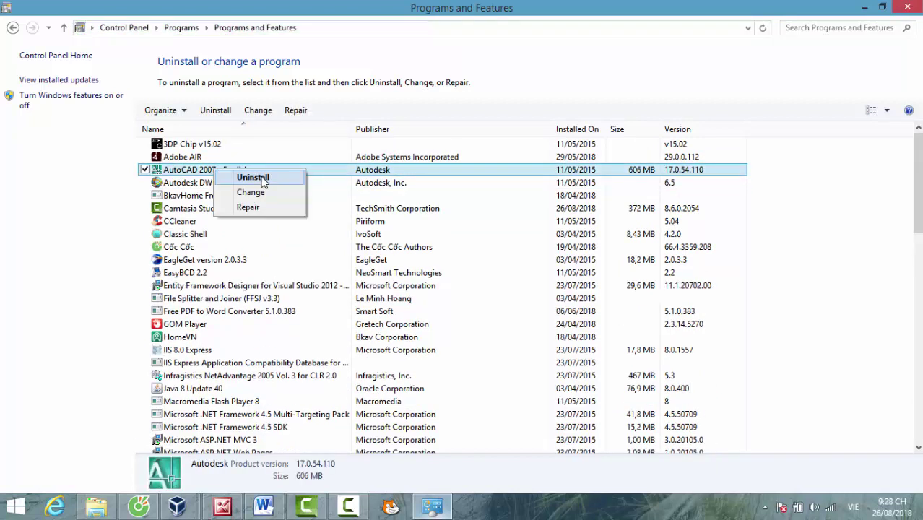
pyautogui.rightClick(194, 173)
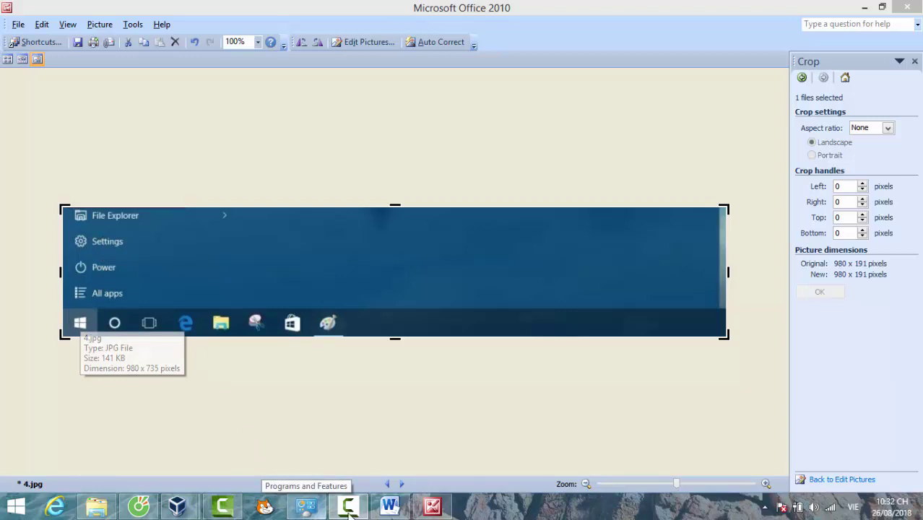
# Step: Switch to sdwin10.docx in Word and go to the page 6 section on removing programs from Settings
pyautogui.click(390, 508)
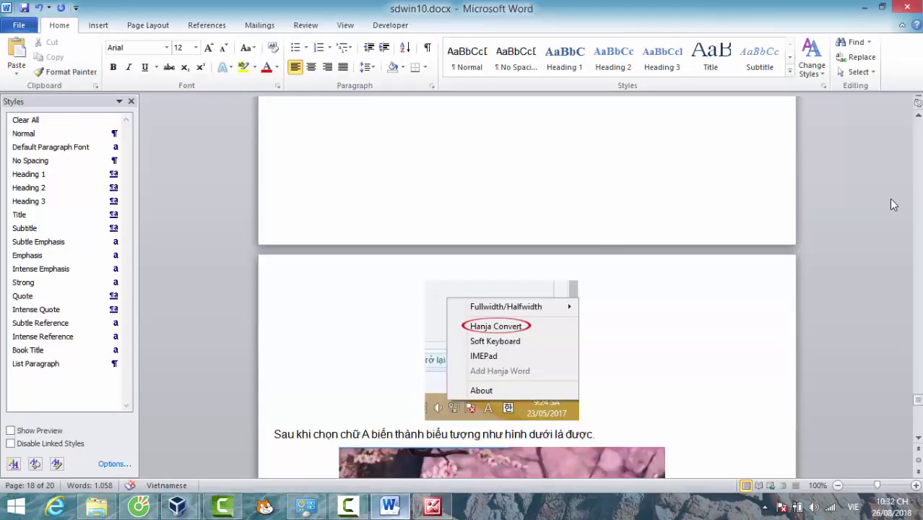
pyautogui.scroll(2, 918, 123)
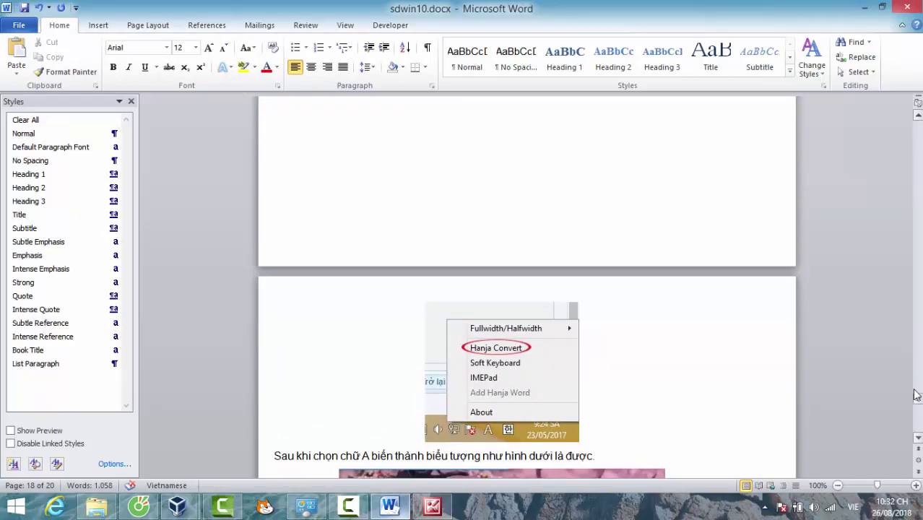
pyautogui.moveTo(920, 391); pyautogui.dragTo(918, 214)
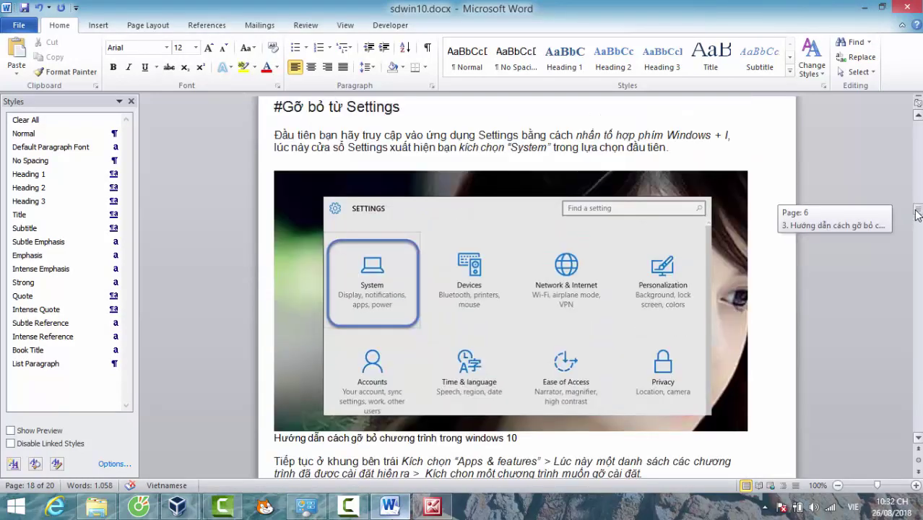
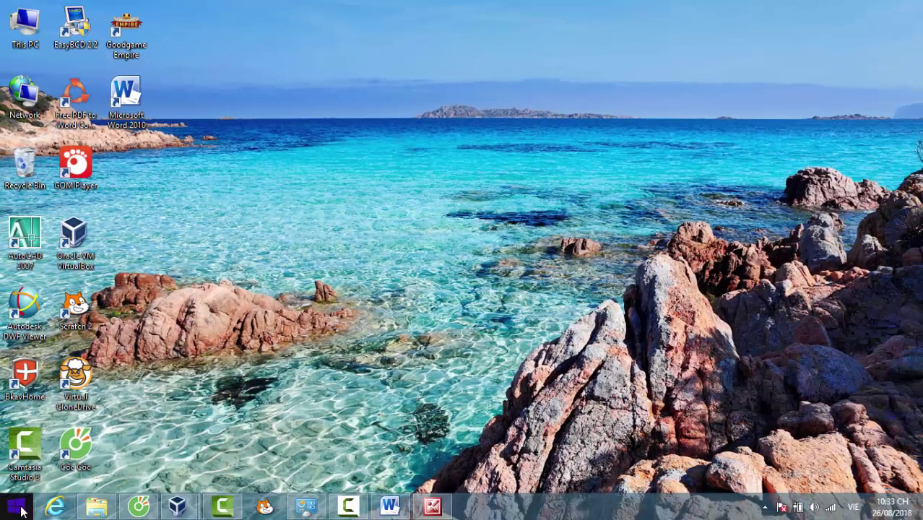
# Step: Show the full Programs list of the Start menu and close the menu
pyautogui.click(18, 510)
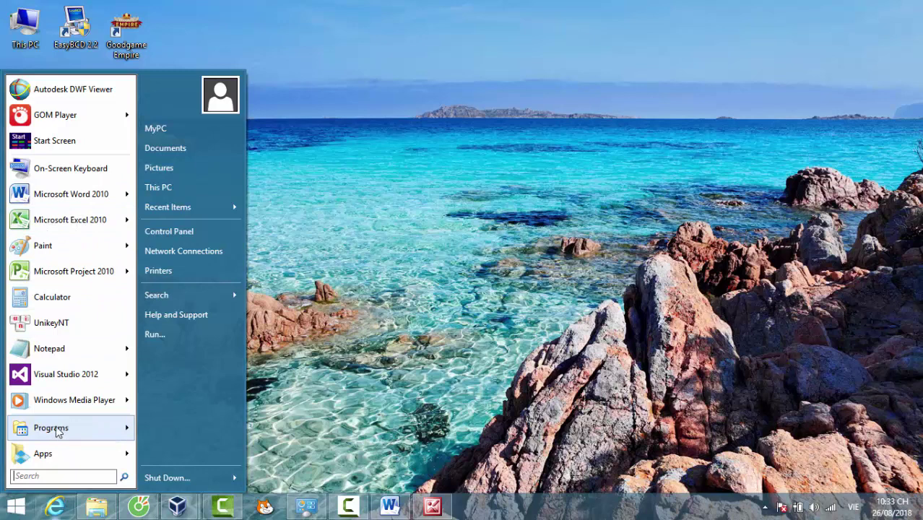
pyautogui.moveTo(58, 431)
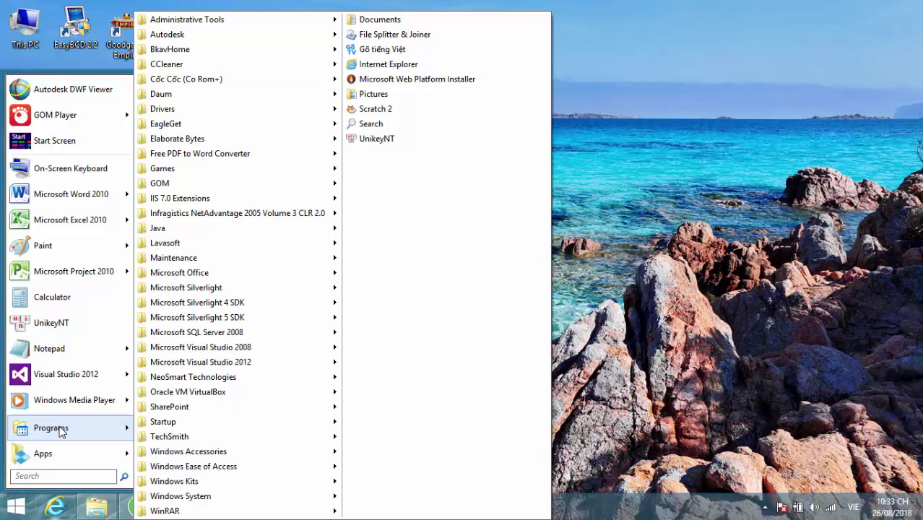
pyautogui.click(128, 509)
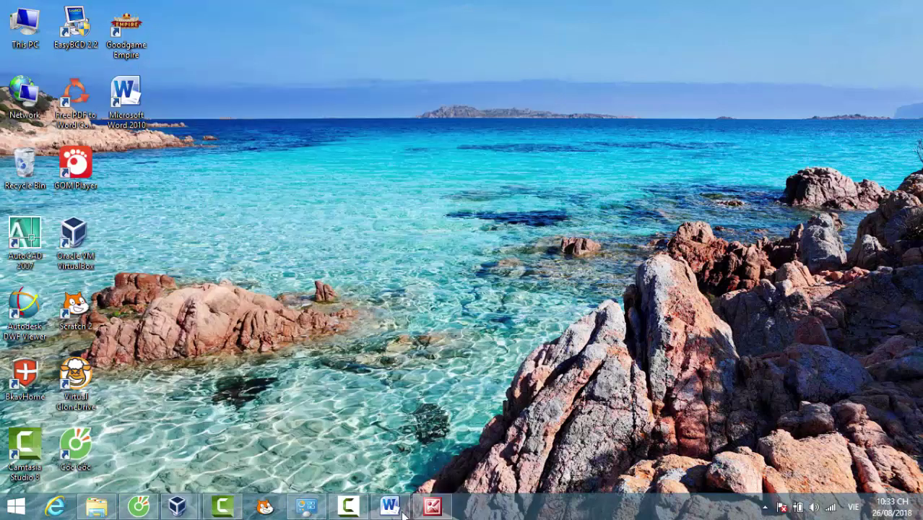
# Step: Bring the 4.jpg picture window to the front and view the Microsoft Office programs in the Start menu before closing it
pyautogui.click(432, 508)
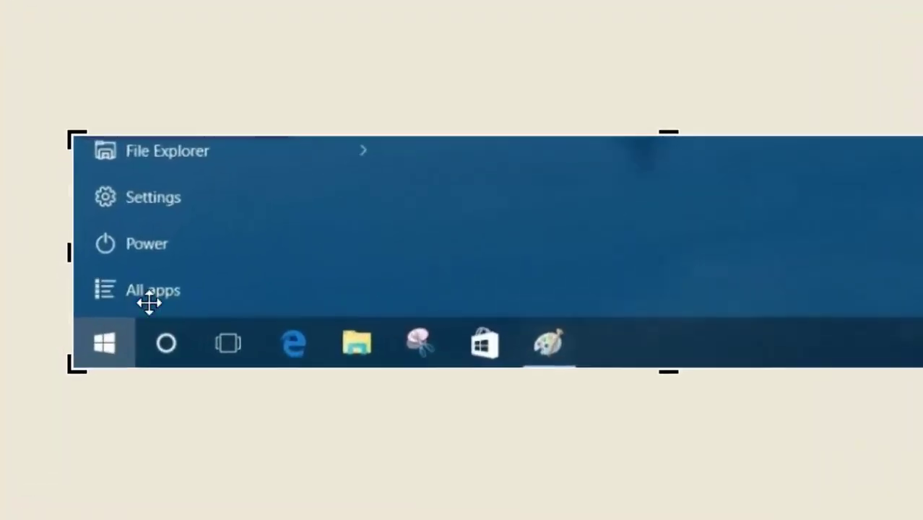
pyautogui.press('super')
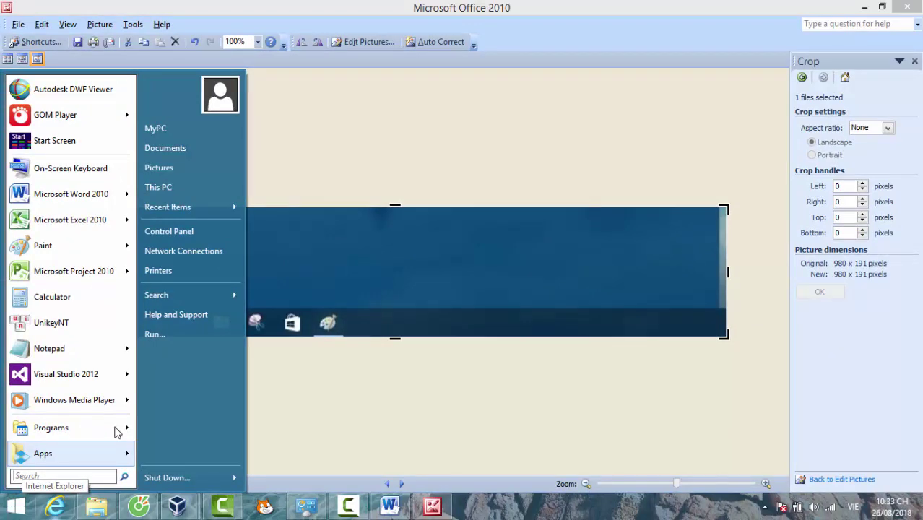
pyautogui.moveTo(118, 432)
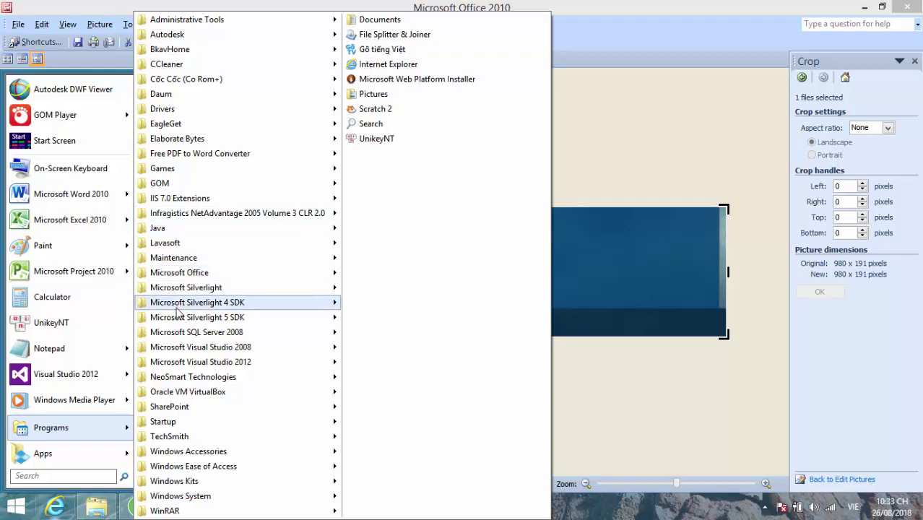
pyautogui.moveTo(200, 301)
pyautogui.moveTo(195, 275)
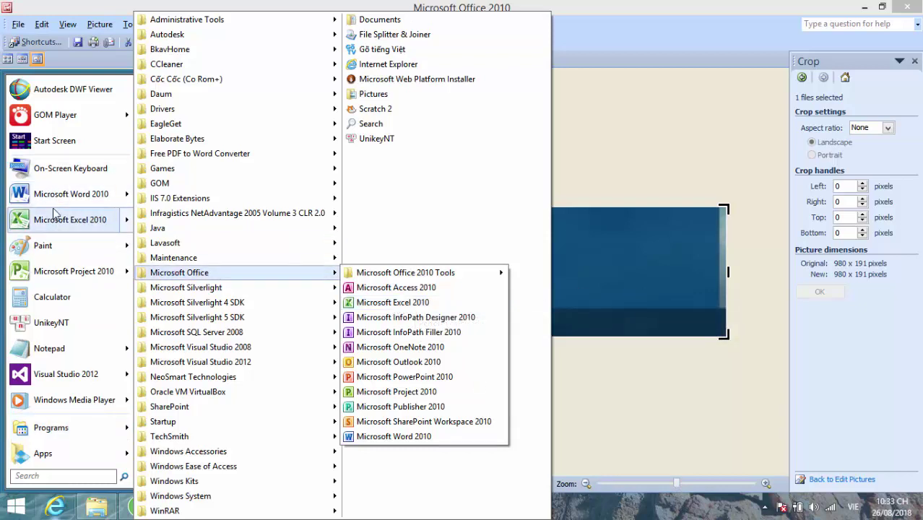
pyautogui.click(645, 514)
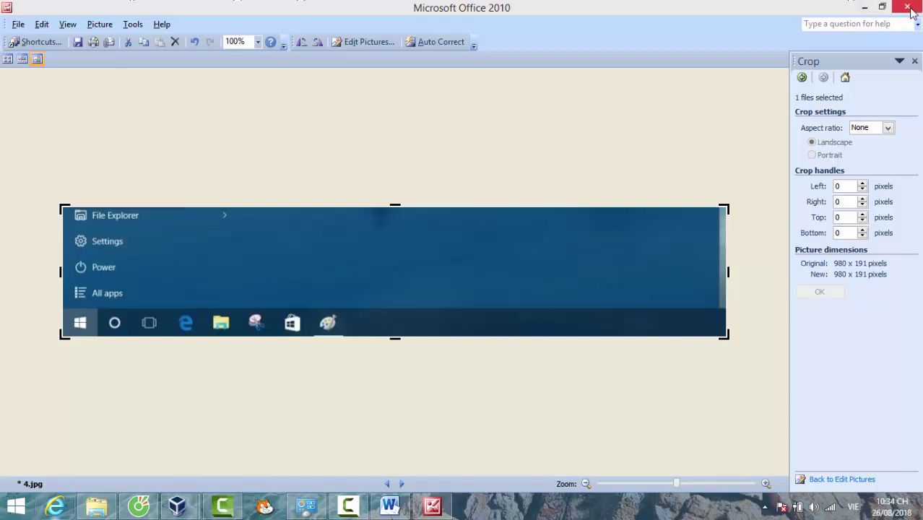
# Step: End the Microsoft Office 2010 task in Task Manager and close Task Manager
pyautogui.rightClick(541, 514)
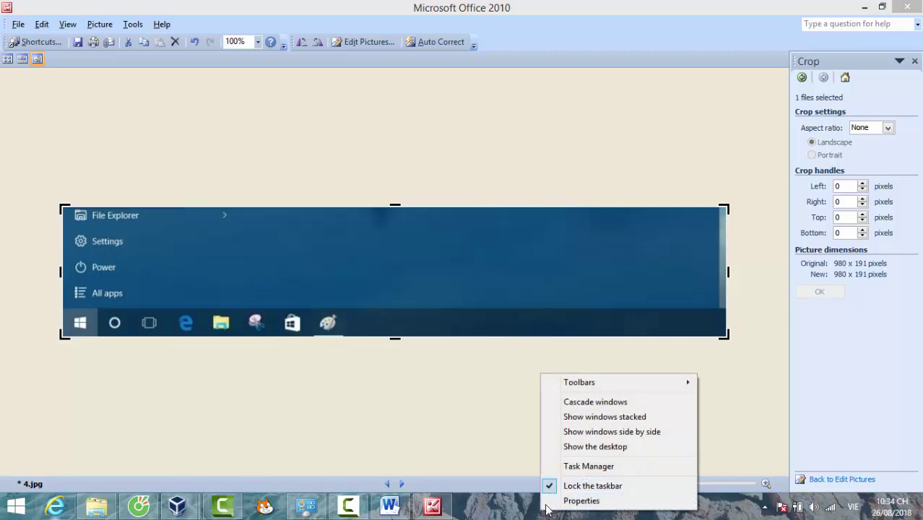
pyautogui.rightClick(523, 514)
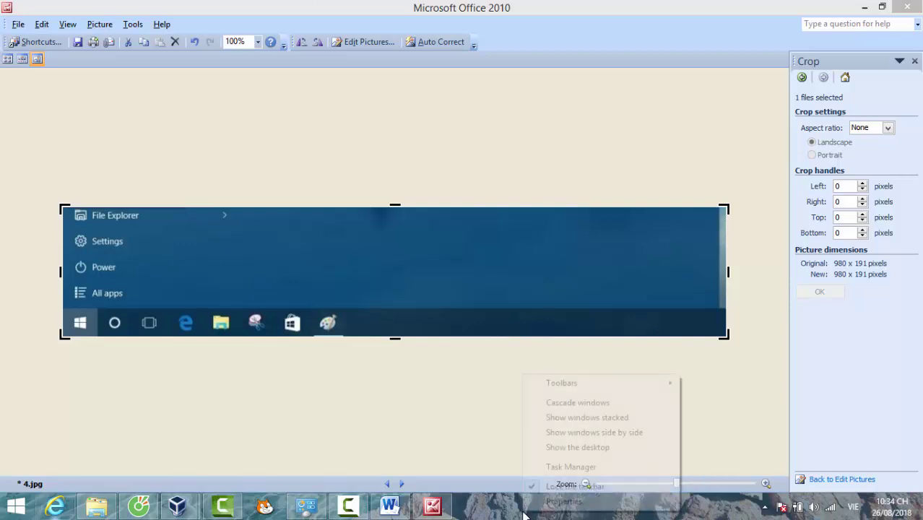
pyautogui.click(574, 468)
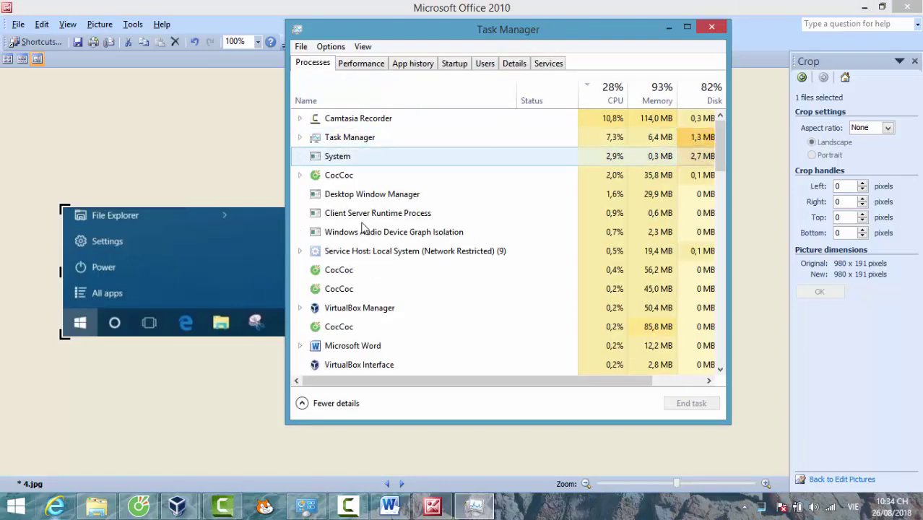
pyautogui.moveTo(723, 148); pyautogui.dragTo(718, 210)
pyautogui.click(365, 289)
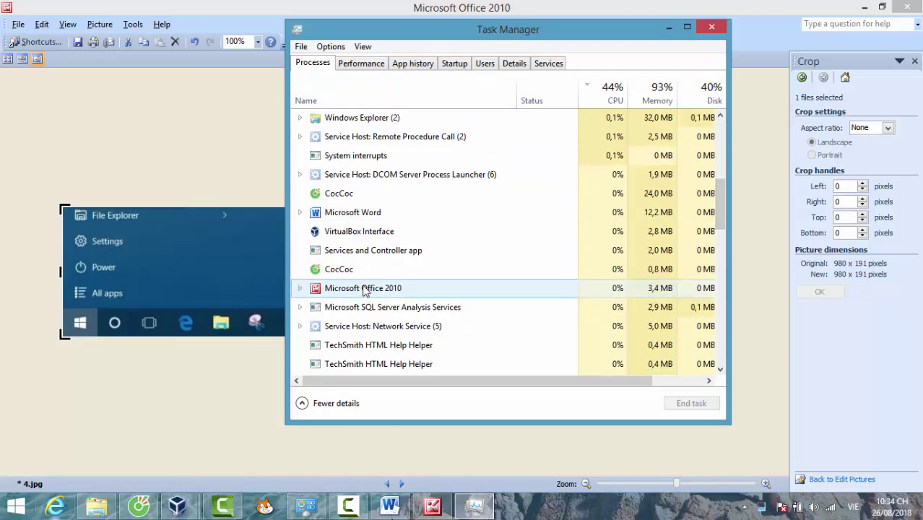
pyautogui.click(692, 405)
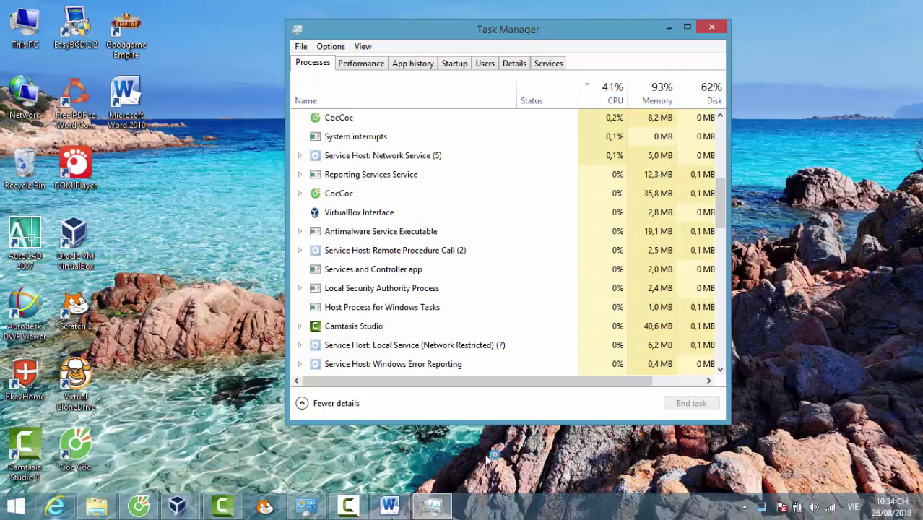
pyautogui.click(712, 26)
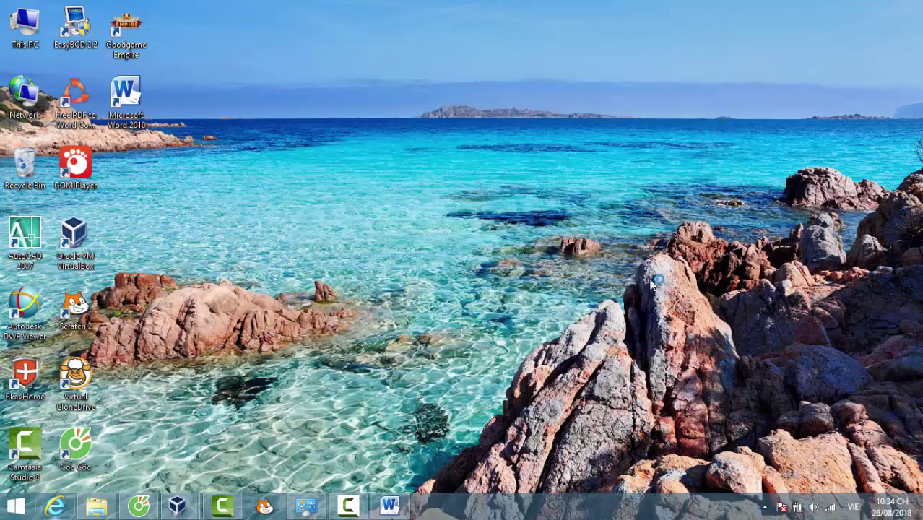
# Step: Open the taskbar properties and apply the auto-hide option to the taskbar
pyautogui.rightClick(571, 503)
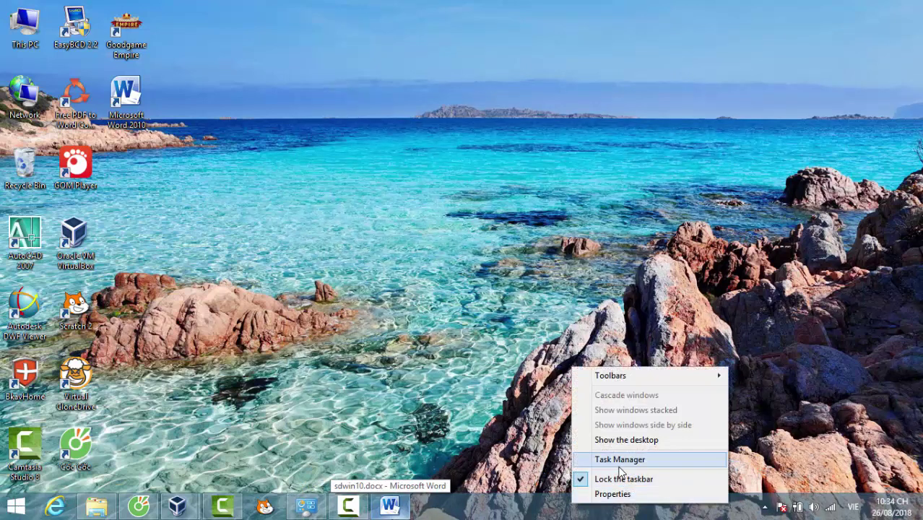
pyautogui.rightClick(570, 507)
pyautogui.click(604, 498)
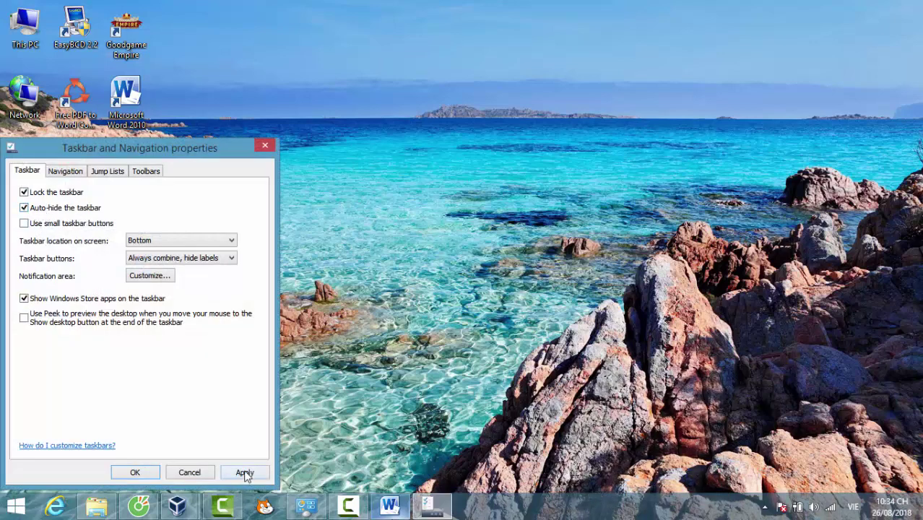
pyautogui.click(245, 472)
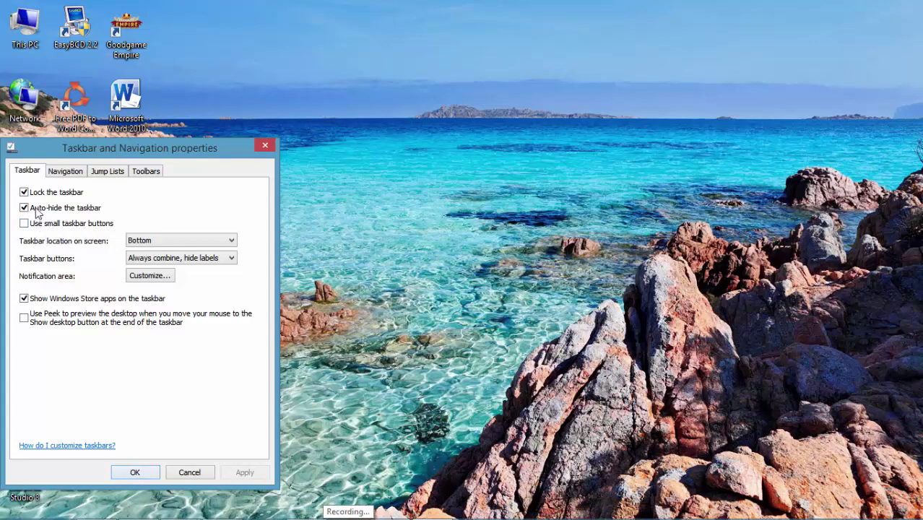
# Step: Turn off auto-hide for the taskbar, apply the change and close the properties dialog
pyautogui.click(36, 210)
pyautogui.click(242, 473)
pyautogui.click(137, 473)
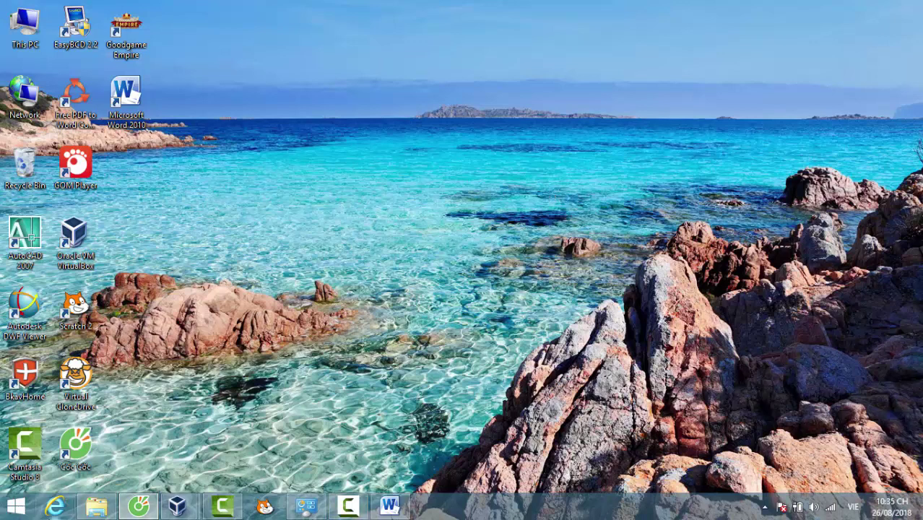
# Step: Search the Start menu for "on" and open the On-Screen Keyboard
pyautogui.click(18, 508)
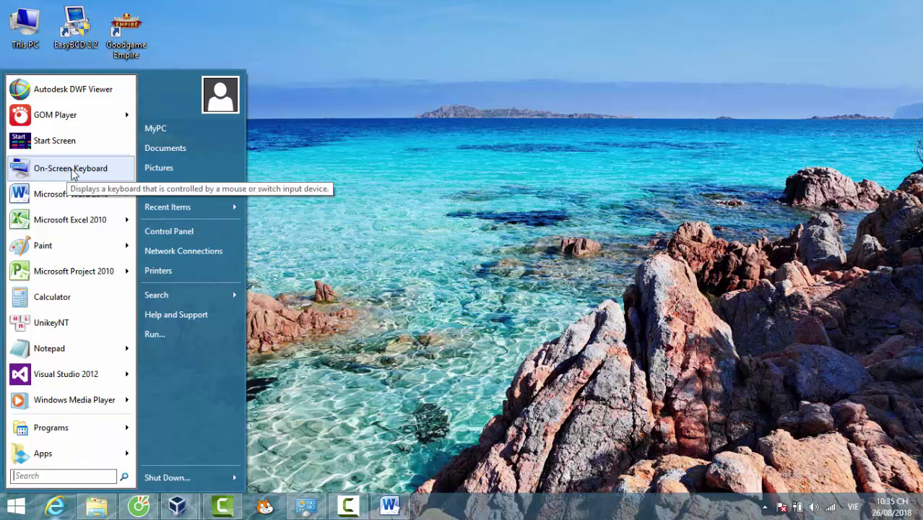
pyautogui.click(45, 475)
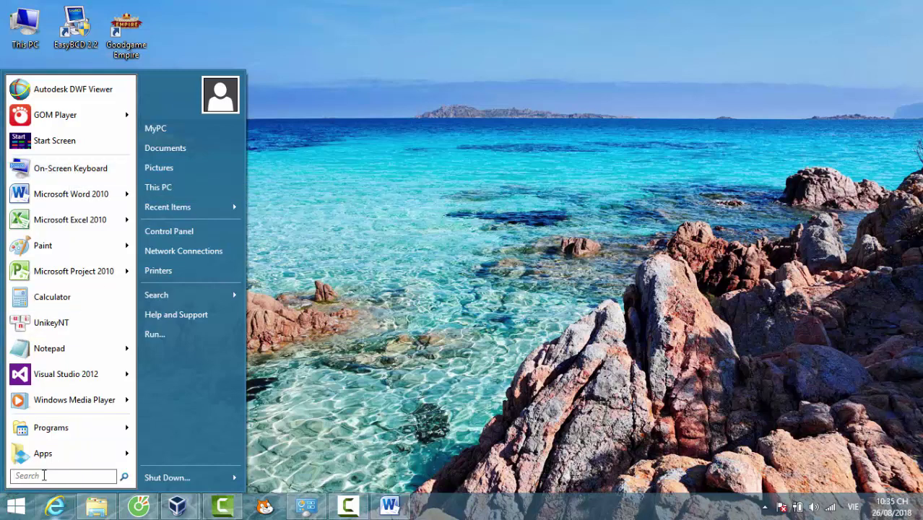
pyautogui.write('on')
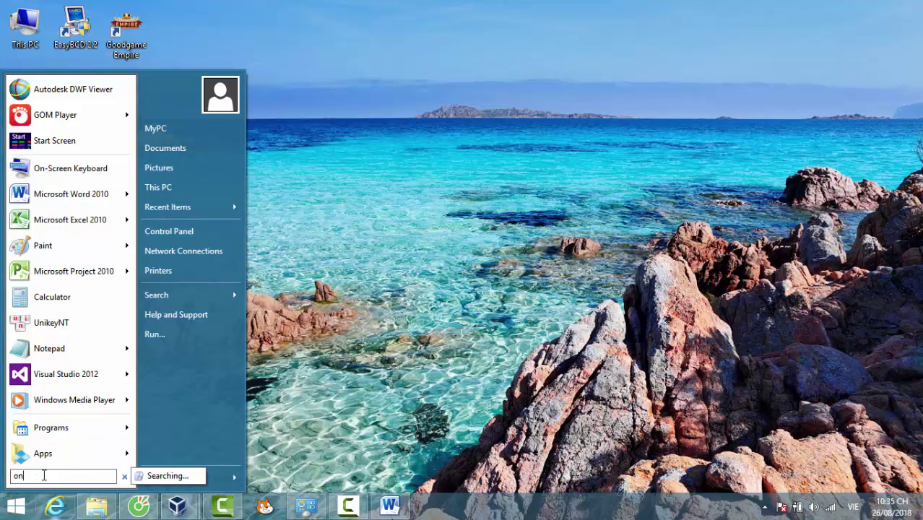
pyautogui.click(65, 171)
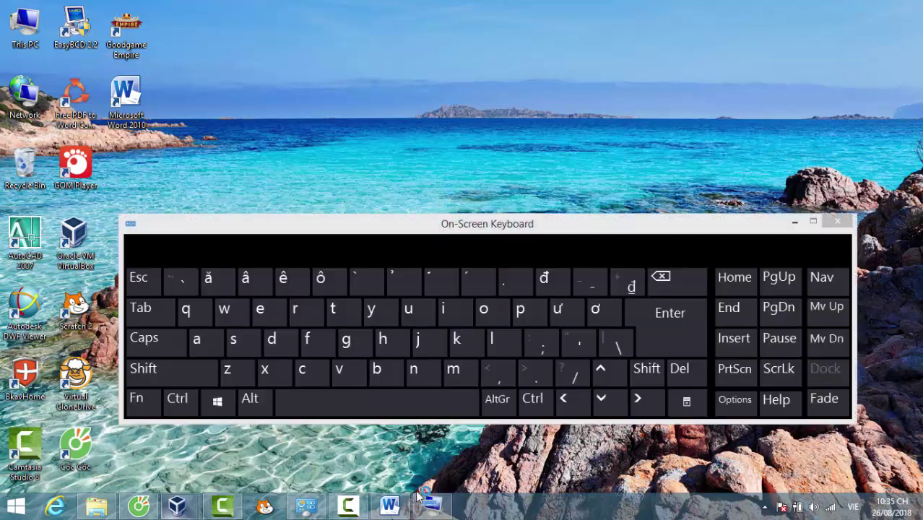
# Step: Switch to sdwin10.docx in Word, minimize the On-Screen Keyboard and start a new line after the document's last paragraph
pyautogui.click(390, 506)
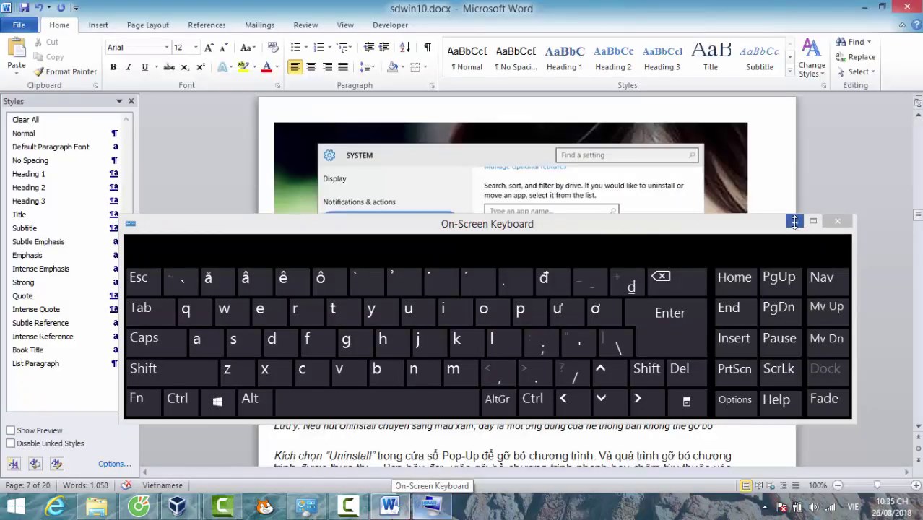
pyautogui.click(794, 223)
pyautogui.moveTo(919, 221); pyautogui.dragTo(920, 453)
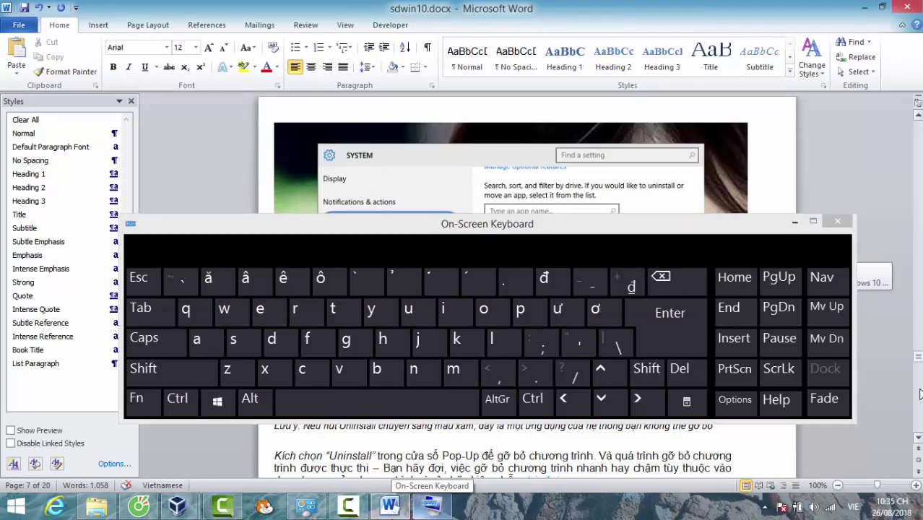
pyautogui.moveTo(920, 394); pyautogui.dragTo(919, 434)
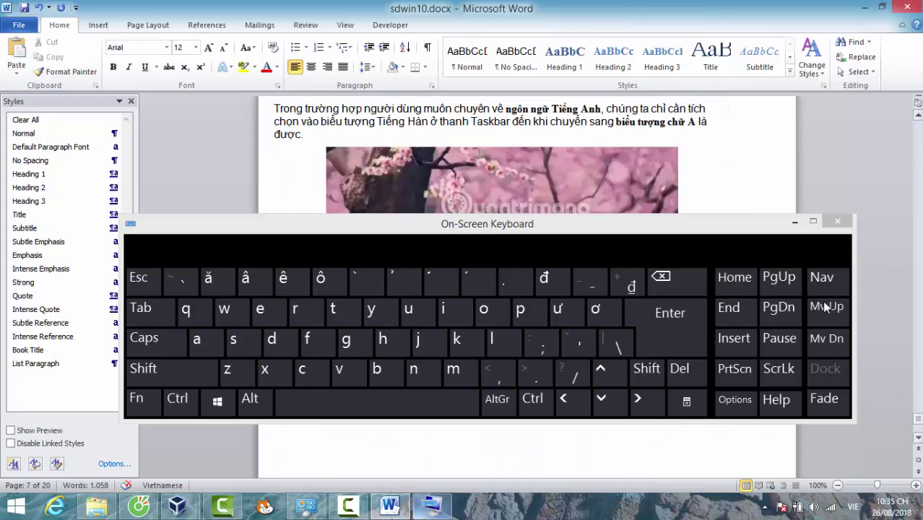
pyautogui.click(795, 222)
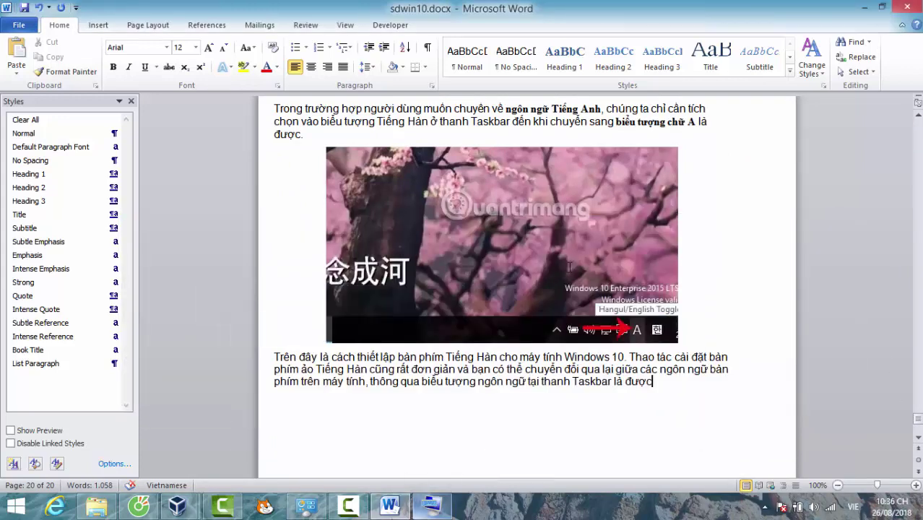
pyautogui.click(695, 405)
pyautogui.press('Return')
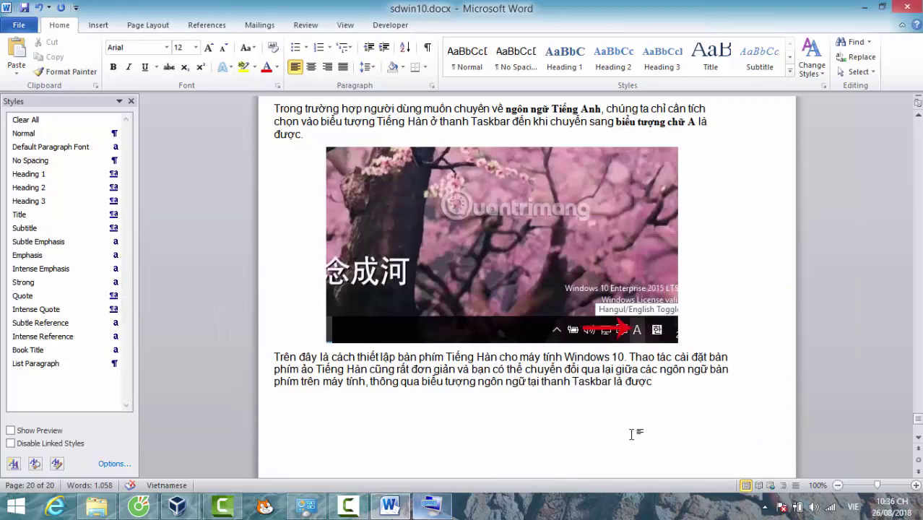
# Step: Restore the On-Screen Keyboard, move it above the empty line and enter the test characters "Pơ]df" with it
pyautogui.click(431, 506)
pyautogui.moveTo(545, 232); pyautogui.dragTo(558, 139)
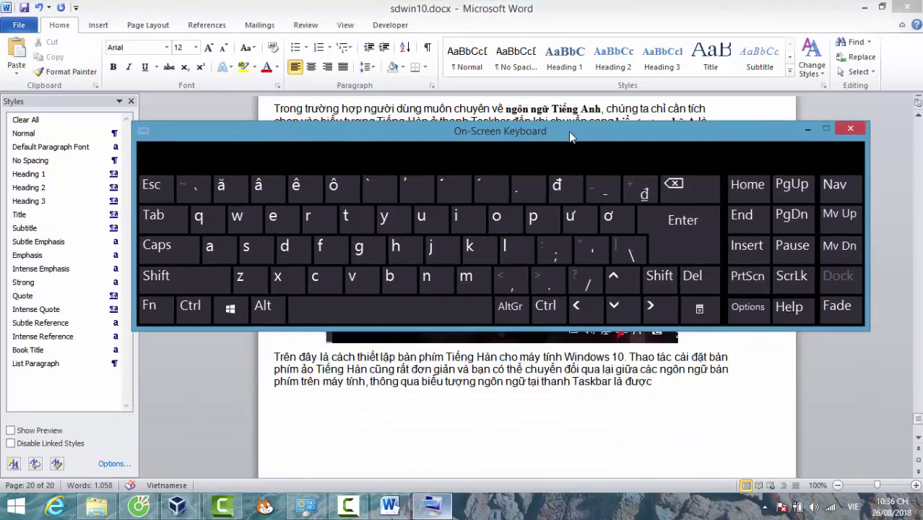
pyautogui.click(534, 217)
pyautogui.click(569, 219)
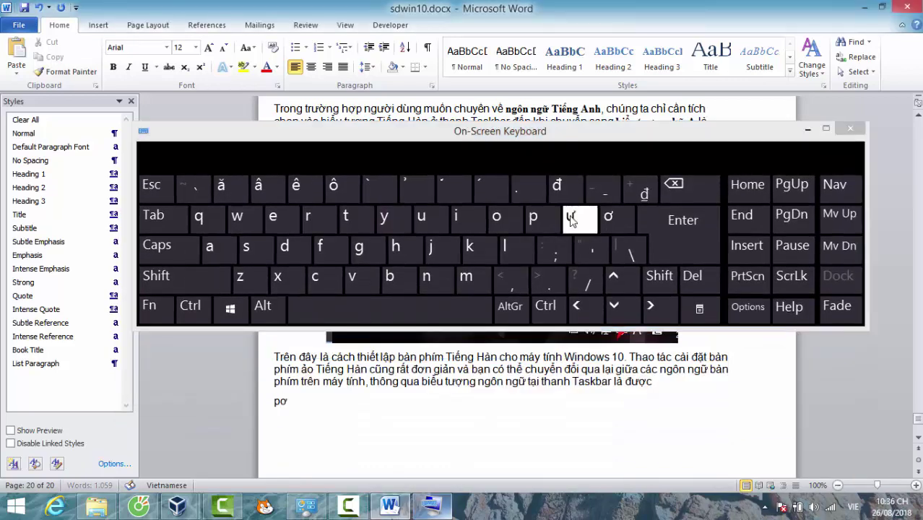
pyautogui.click(607, 217)
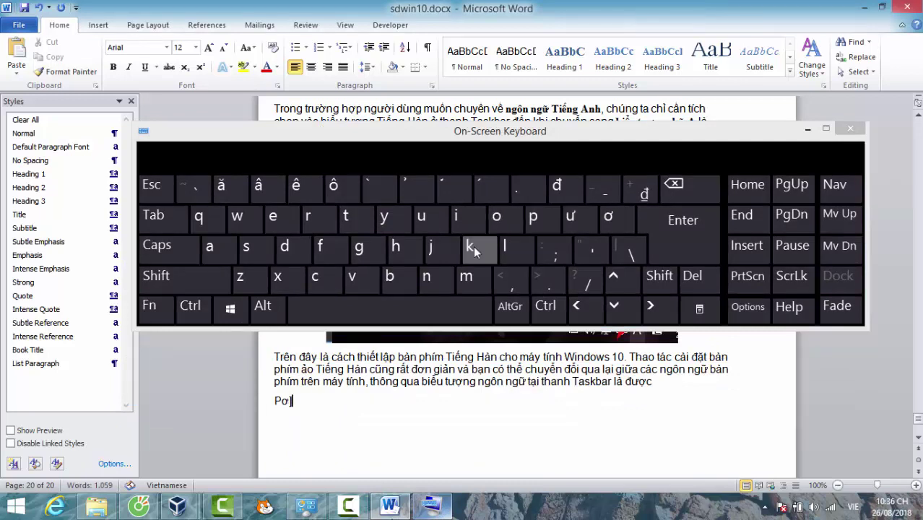
pyautogui.click(292, 244)
pyautogui.click(319, 247)
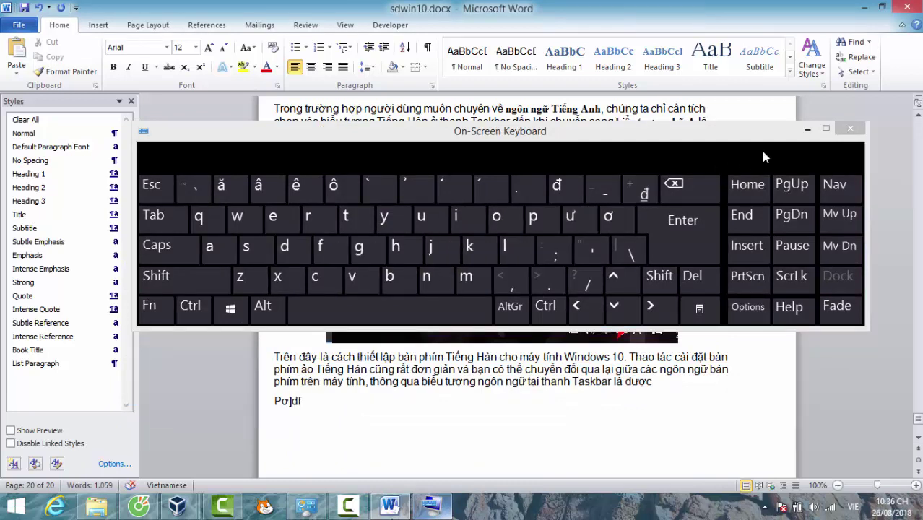
# Step: Minimize the On-Screen Keyboard and delete the test characters from the document's last line
pyautogui.click(808, 130)
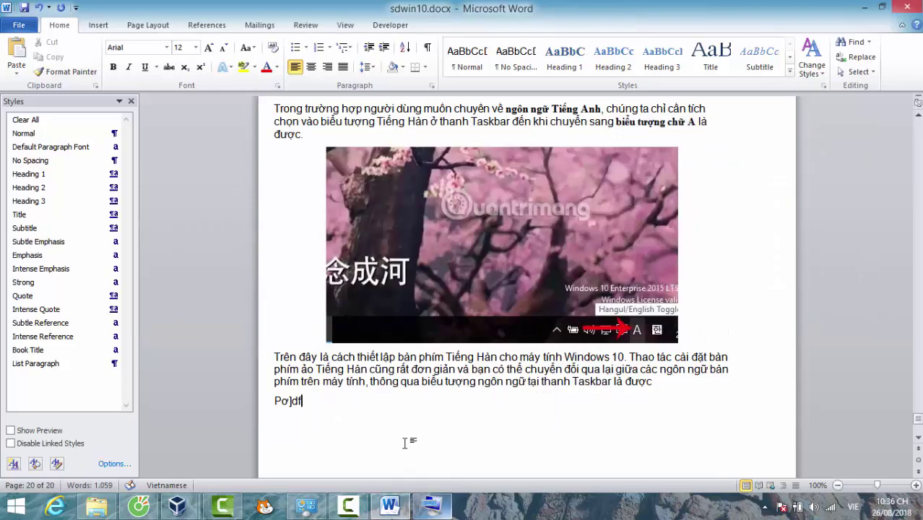
pyautogui.press('BackSpace')
pyautogui.press('BackSpace')
pyautogui.press('BackSpace')
pyautogui.press('BackSpace')
pyautogui.press('BackSpace')
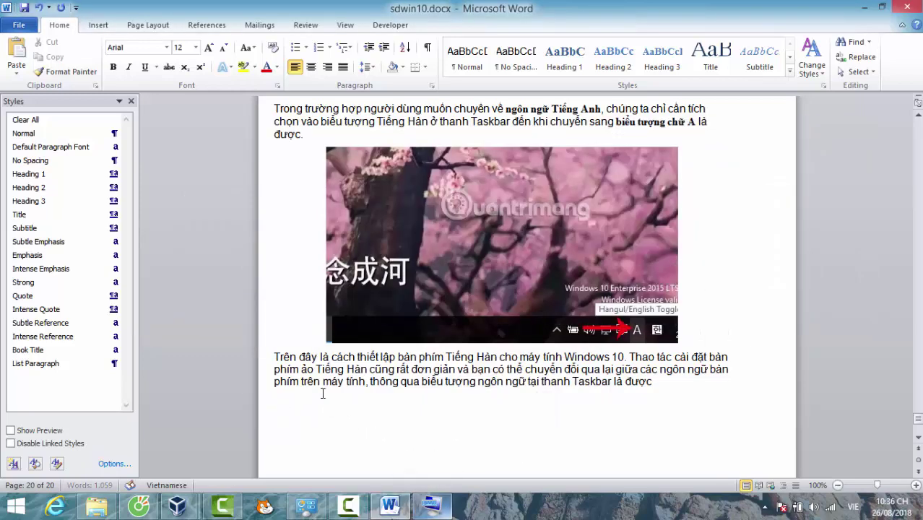
# Step: View the list of available input languages and open Control Panel
pyautogui.click(854, 510)
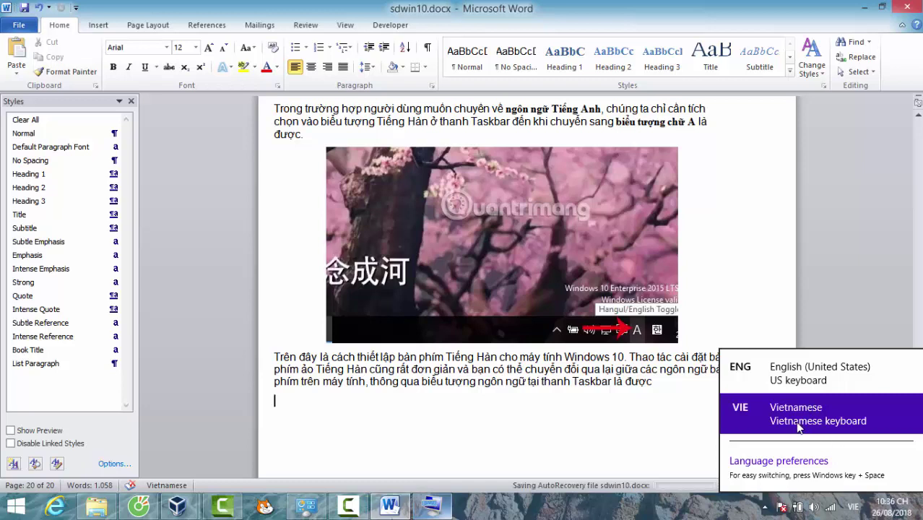
pyautogui.click(672, 511)
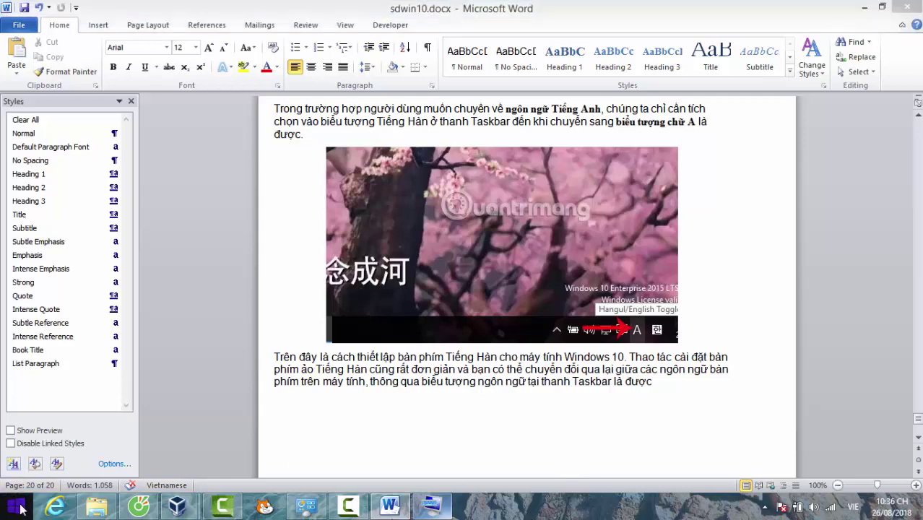
pyautogui.click(16, 505)
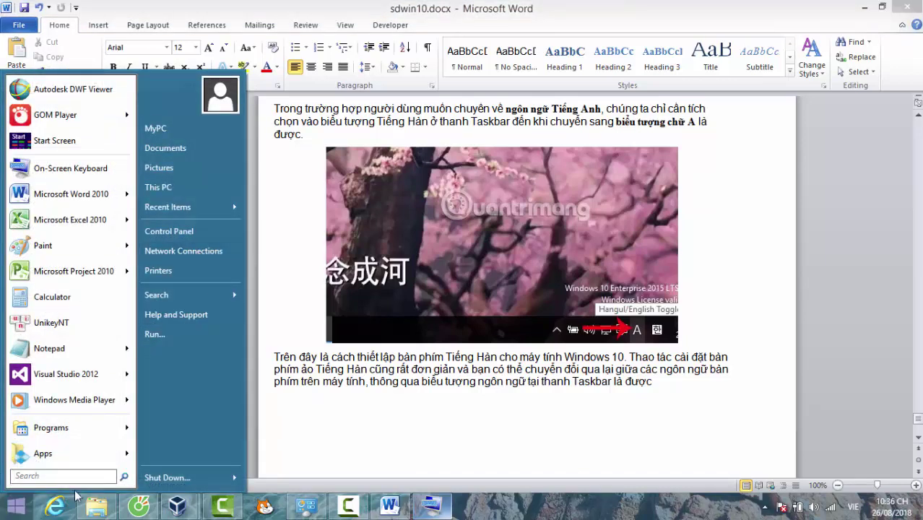
pyautogui.click(177, 232)
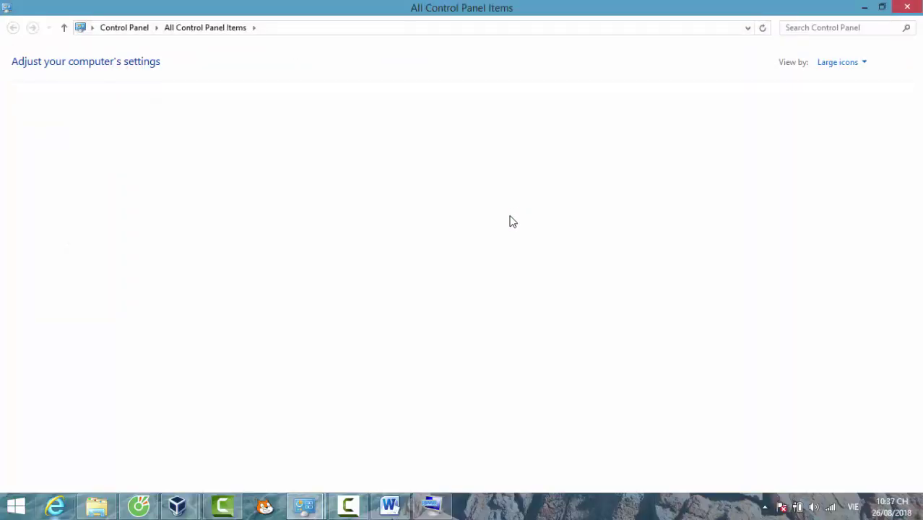
pyautogui.click(349, 508)
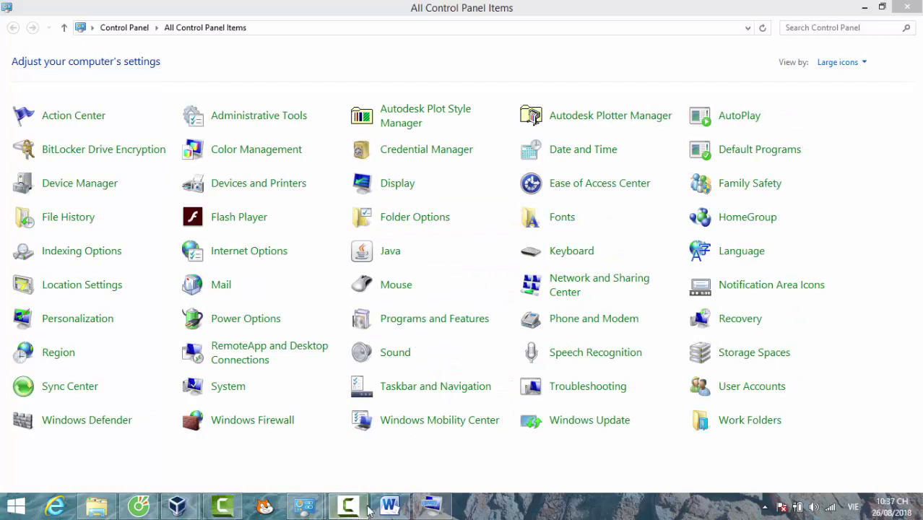
pyautogui.click(858, 451)
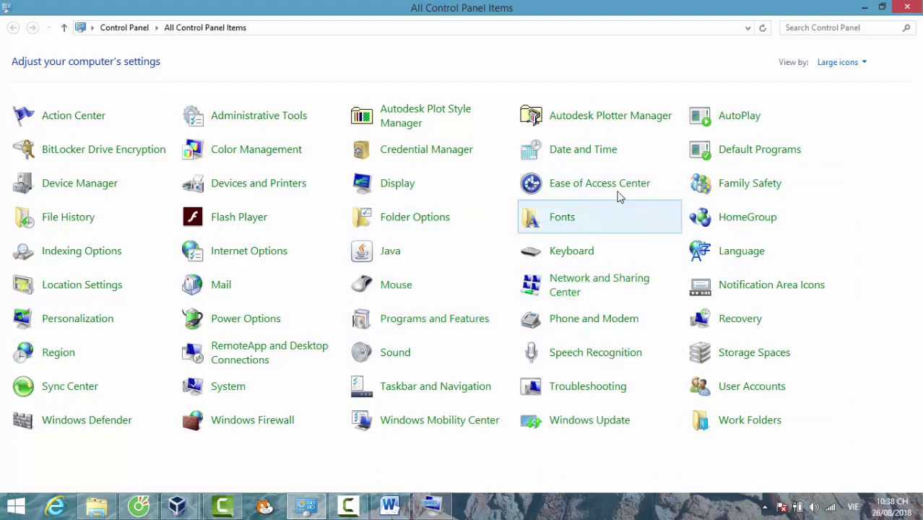
# Step: Show Control Panel by Category and open the Language settings under Clock, Language, and Region
pyautogui.click(864, 63)
pyautogui.click(856, 79)
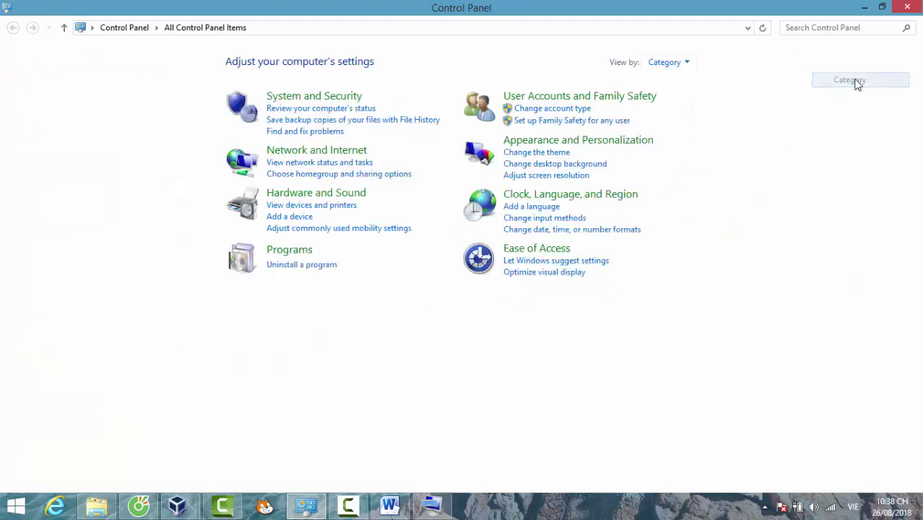
pyautogui.click(570, 197)
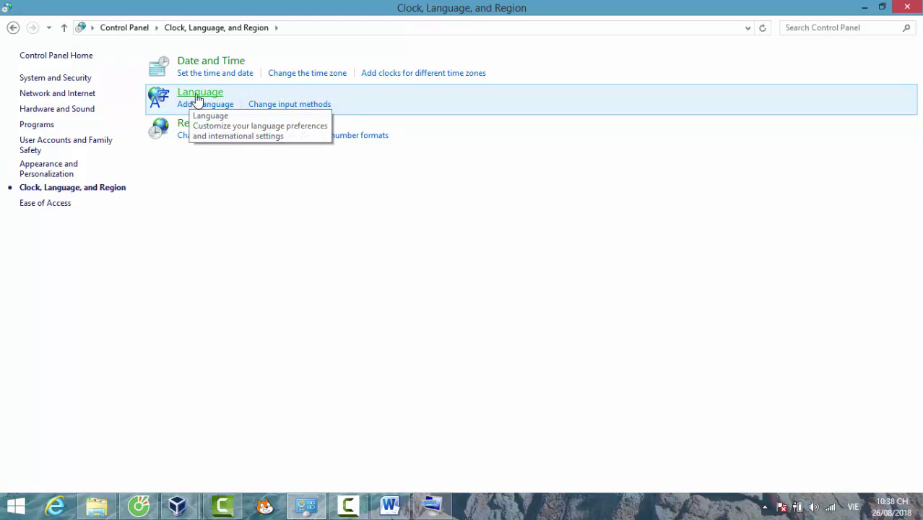
pyautogui.click(198, 97)
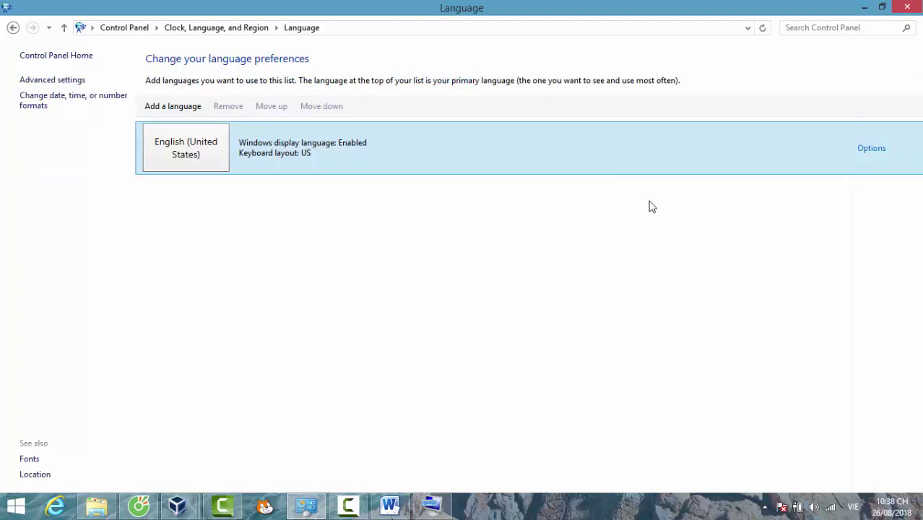
# Step: Add Korean to the list of language preferences
pyautogui.click(181, 109)
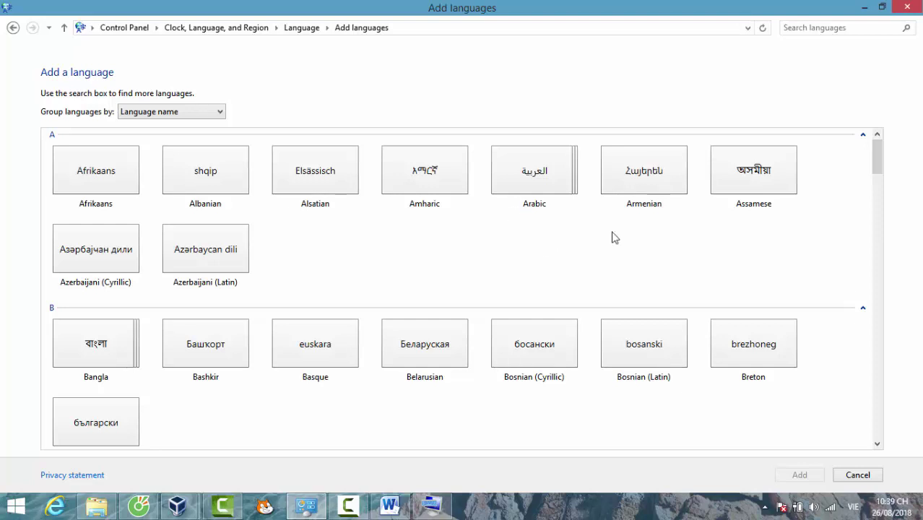
pyautogui.moveTo(877, 168); pyautogui.dragTo(888, 283)
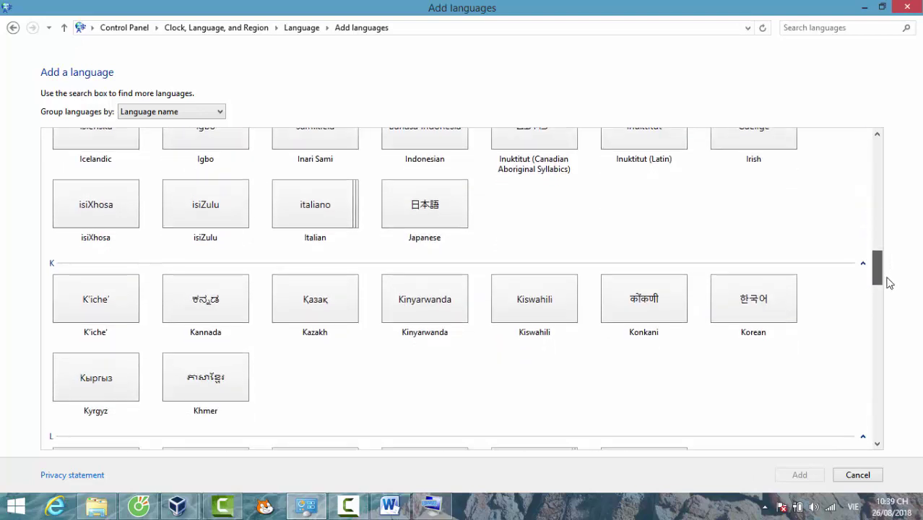
pyautogui.click(774, 313)
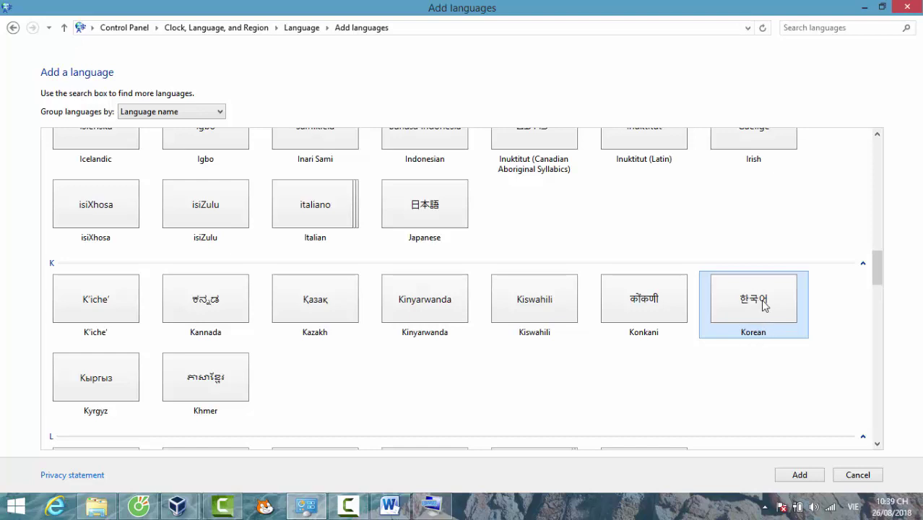
pyautogui.click(808, 382)
pyautogui.click(767, 303)
pyautogui.click(800, 476)
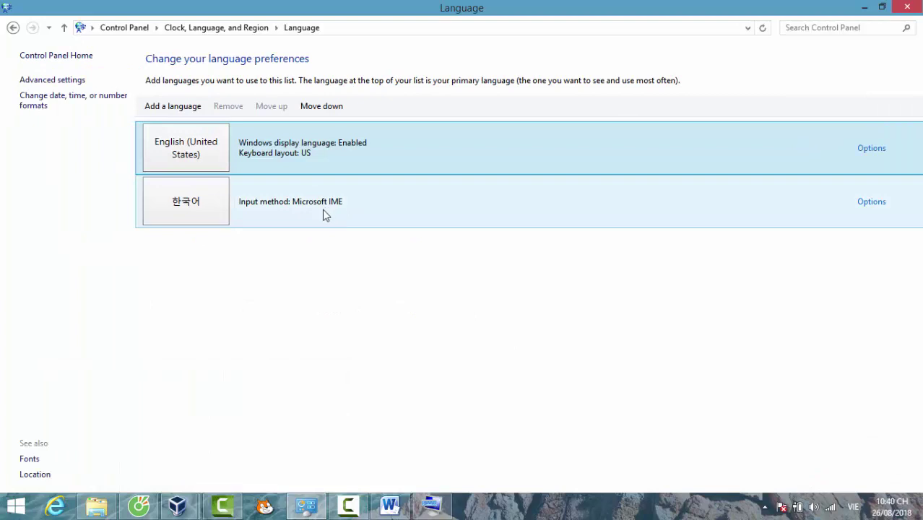
# Step: Select the Korean entry in the language preferences and switch the input language to Korean Microsoft IME
pyautogui.click(301, 207)
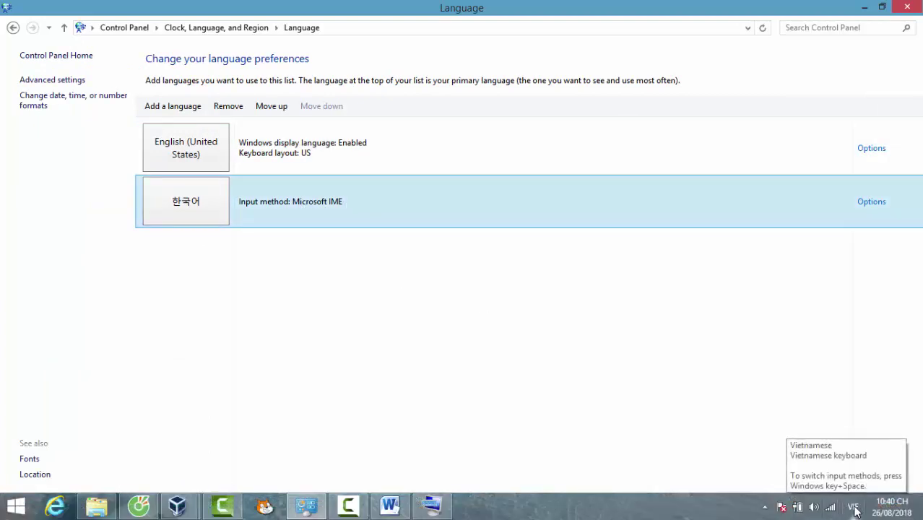
pyautogui.click(853, 507)
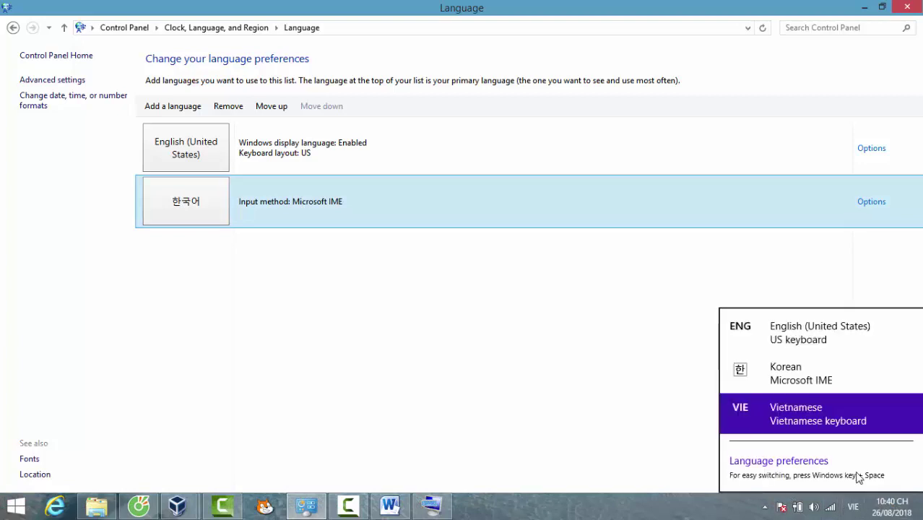
pyautogui.click(793, 374)
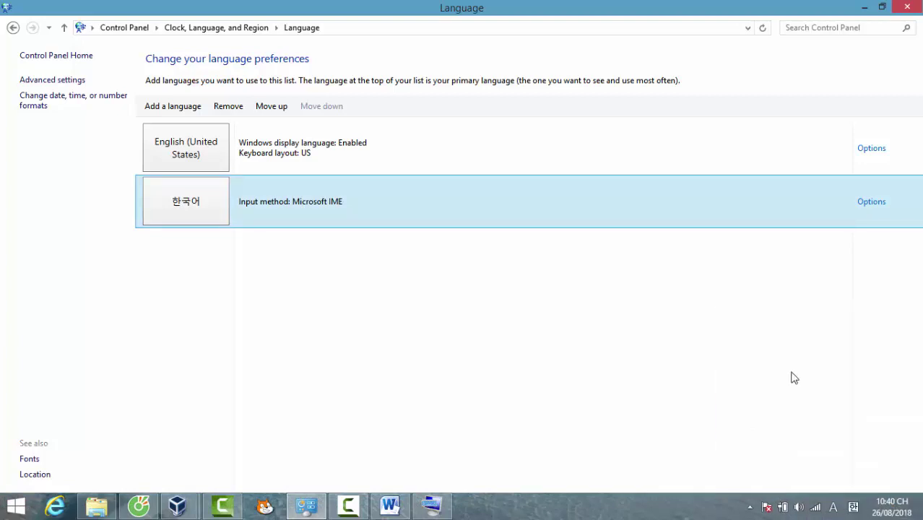
# Step: Switch to the sdwin10.docx document in Word and go to the blank line at its end
pyautogui.moveTo(384, 510)
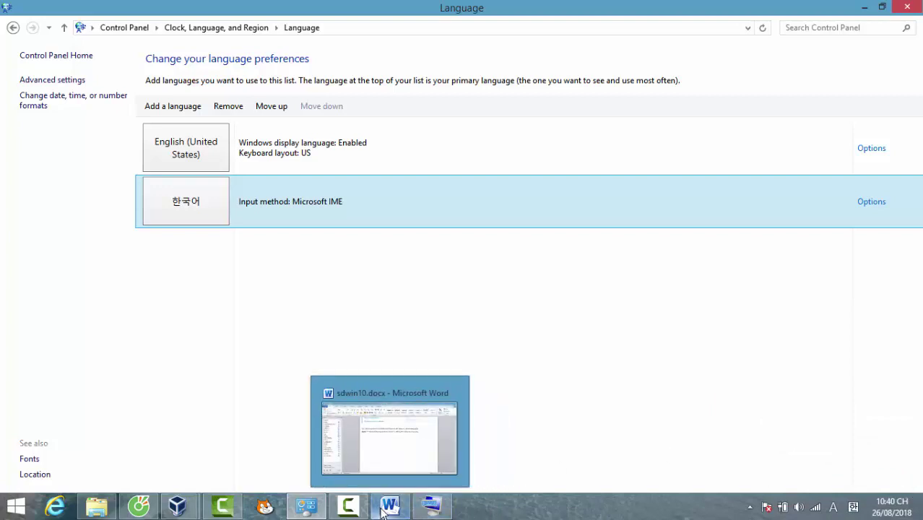
pyautogui.click(391, 508)
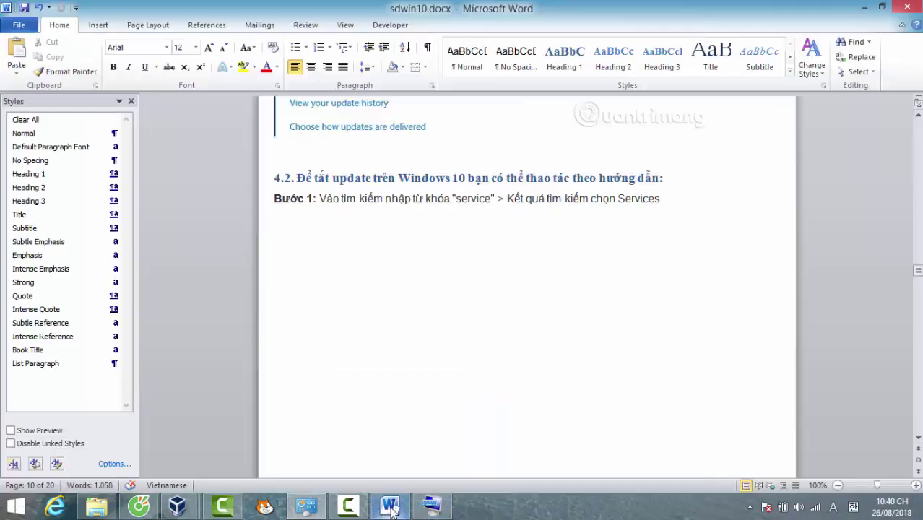
pyautogui.hotkey('ctrl', 'End')
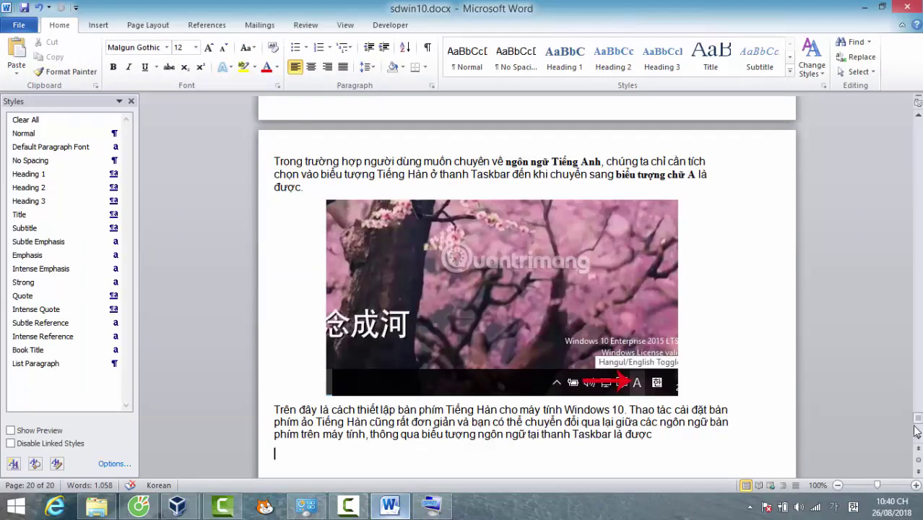
pyautogui.moveTo(918, 425); pyautogui.dragTo(921, 427)
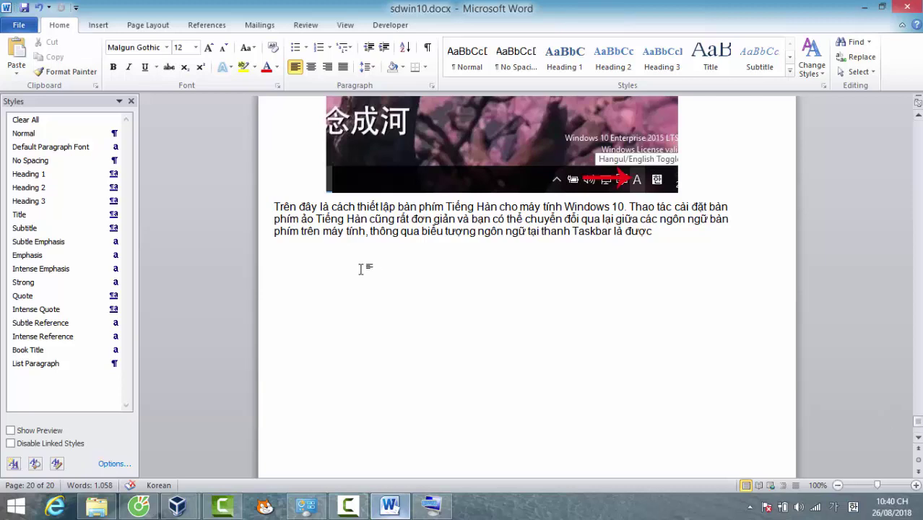
# Step: Toggle the input language back to Korean and enter the sample text "ㅜㅠㅜ 샤 ㅓ" below the last paragraph
pyautogui.hotkey('alt', 'shift')
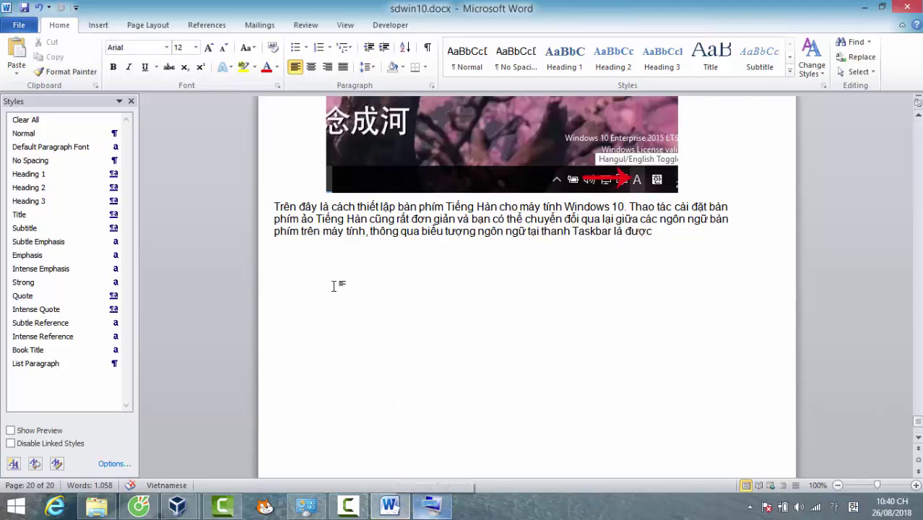
pyautogui.hotkey('alt', 'shift')
pyautogui.write('ㅜㅠ')
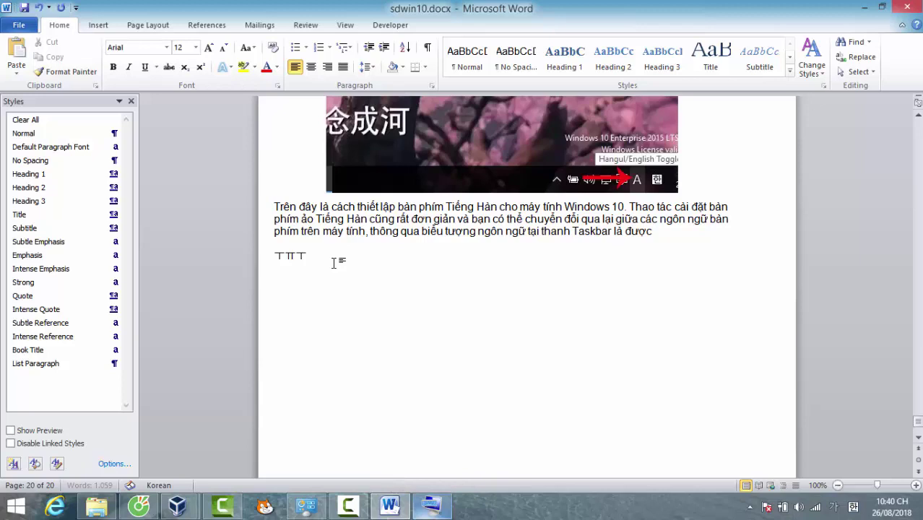
pyautogui.write('ㅜ')
pyautogui.write(' 사')
pyautogui.write('ㅓ')
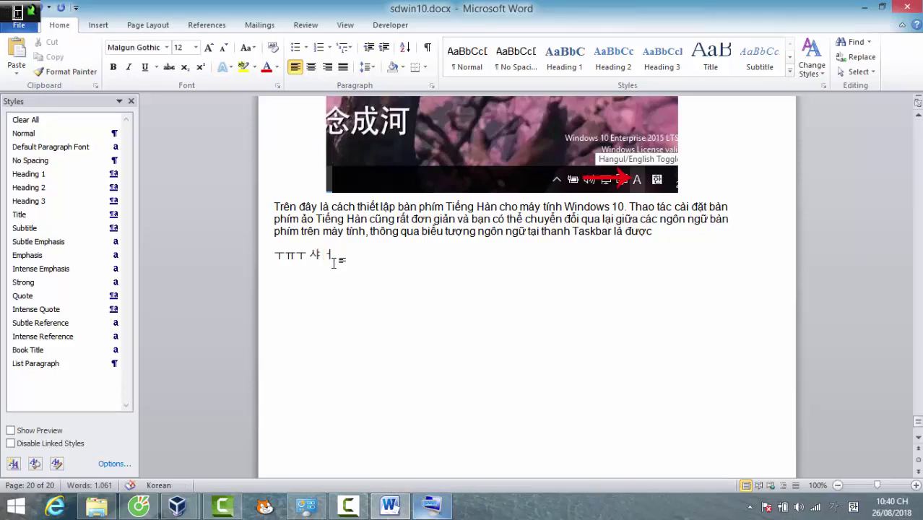
# Step: Bring up the On-Screen Keyboard with its Korean layout, choose Hanja Convert from the Korean IME options, and close the keyboard
pyautogui.click(431, 507)
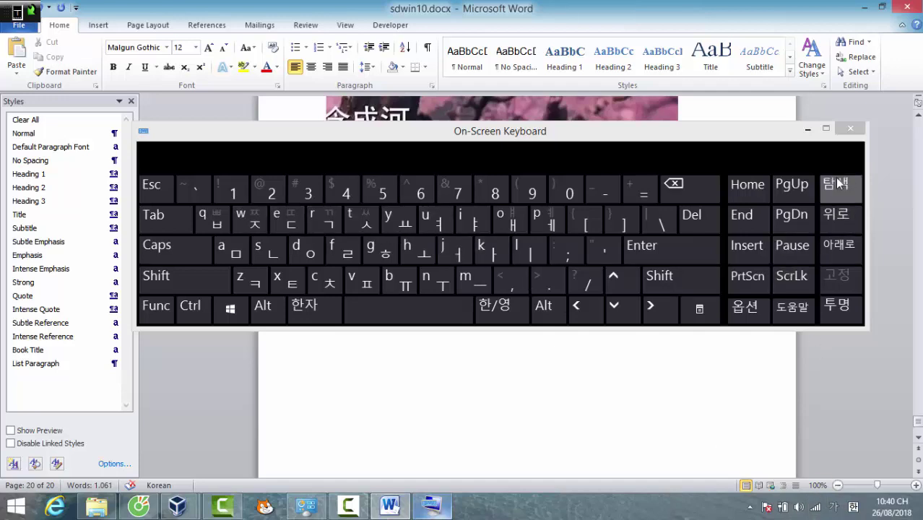
pyautogui.rightClick(836, 511)
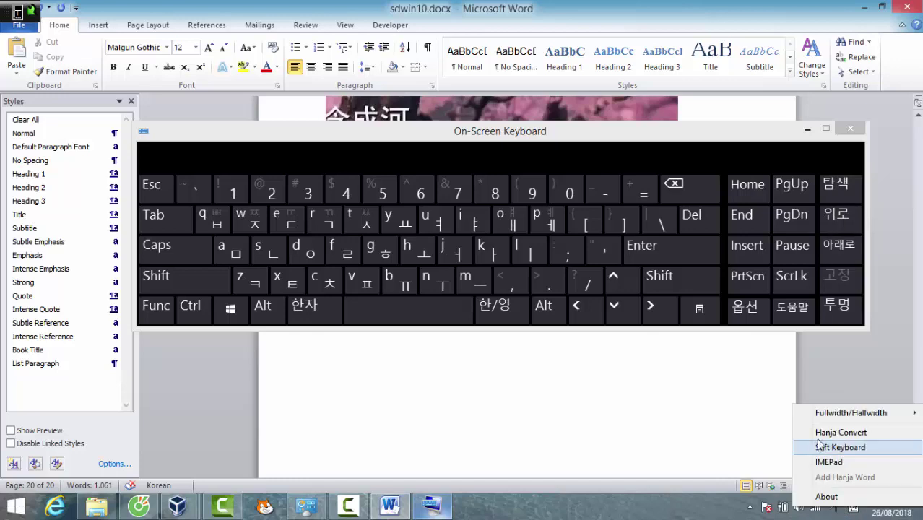
pyautogui.click(830, 434)
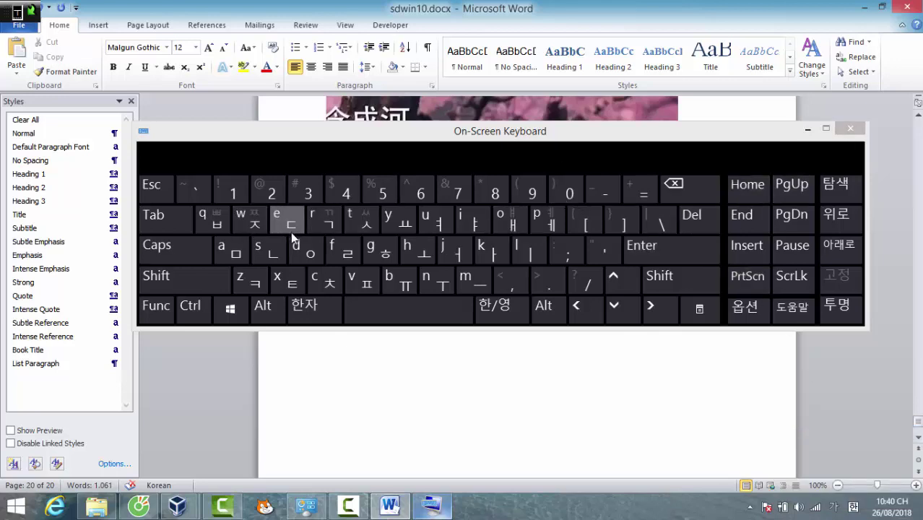
pyautogui.click(851, 129)
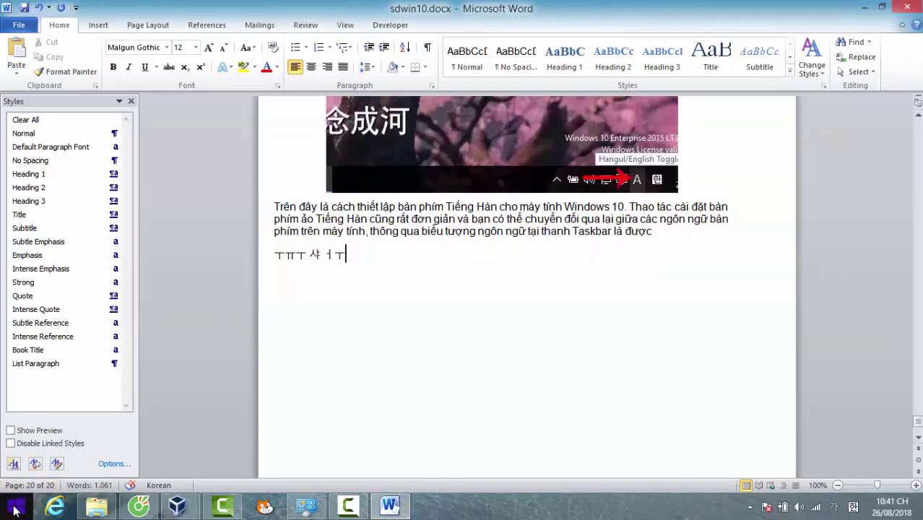
# Step: Add "ㅜ" to the end of the Korean sample text and launch the On-Screen Keyboard again
pyautogui.write('ㅜ')
pyautogui.press('super')
pyautogui.click(70, 167)
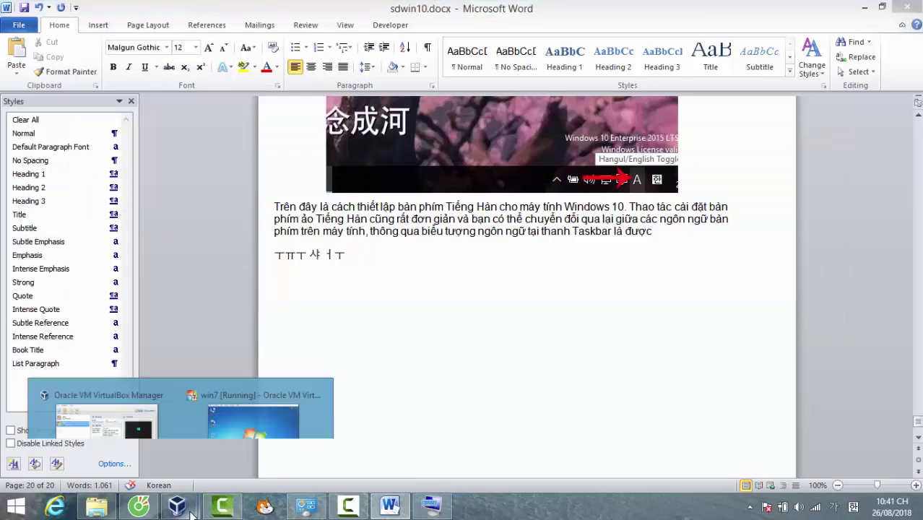
# Step: Switch to the win7 virtual machine in VirtualBox, dismiss the activation notification, and open Control Panel there
pyautogui.hotkey('alt', 'Tab')
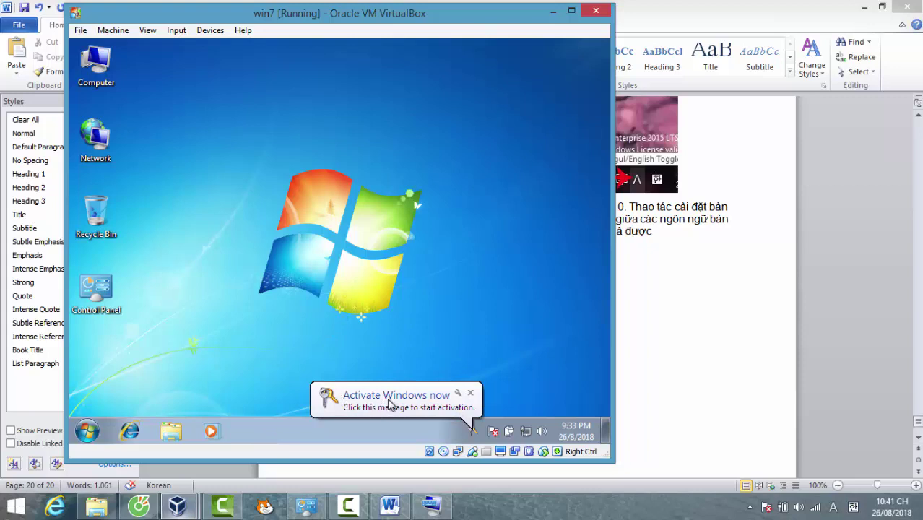
pyautogui.click(470, 392)
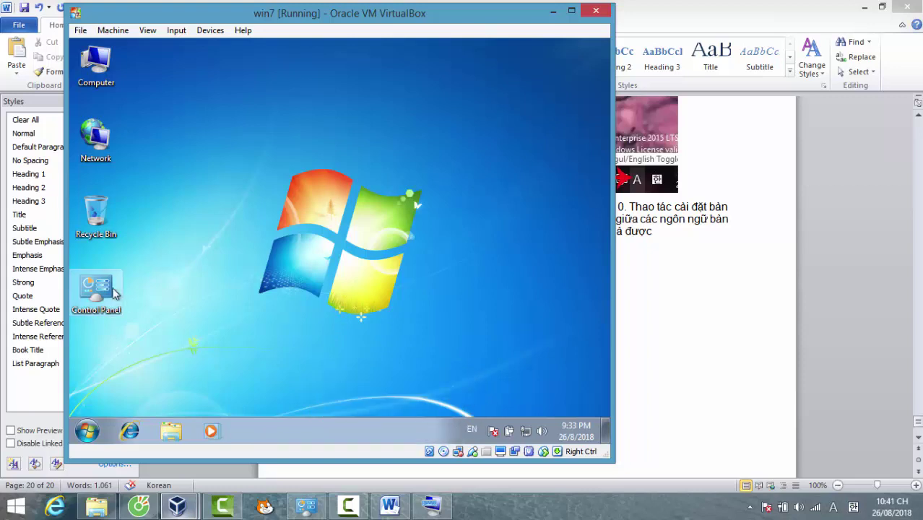
pyautogui.click(86, 431)
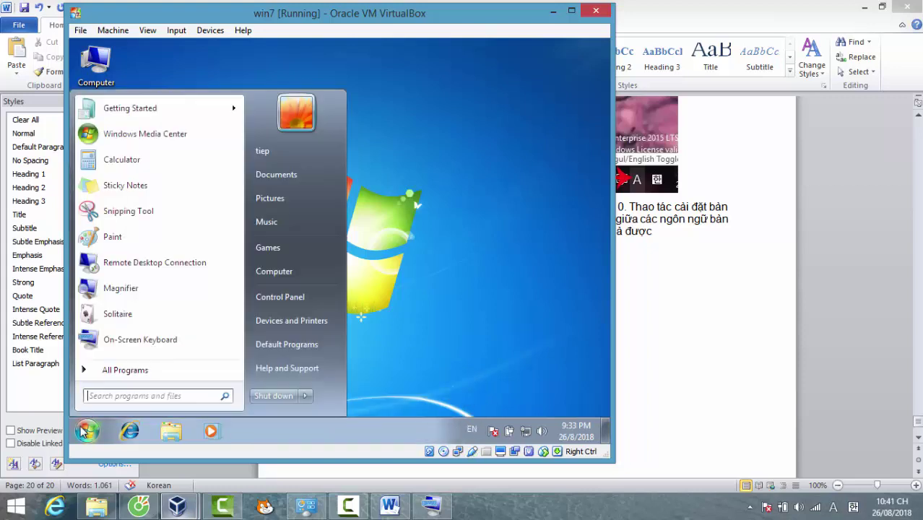
pyautogui.click(287, 299)
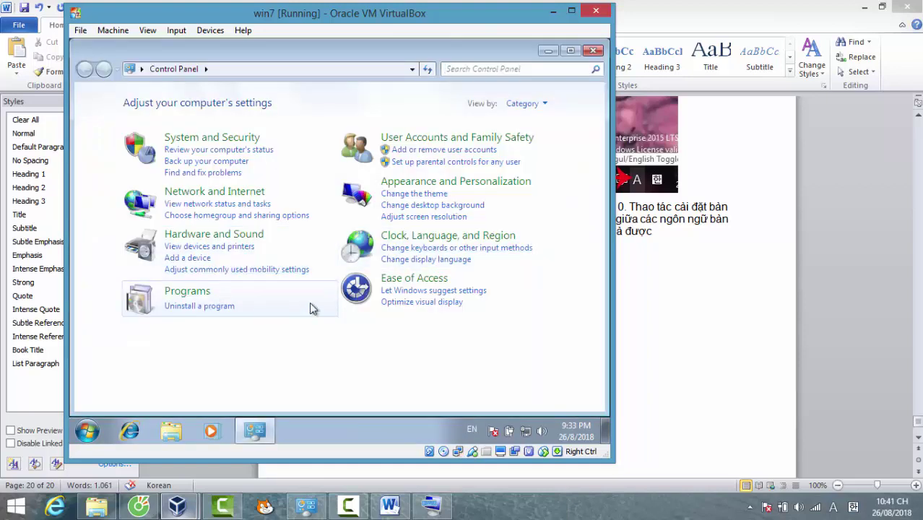
# Step: Open the Text Services and Input Languages settings from Region and Language under Clock, Language, and Region
pyautogui.click(427, 238)
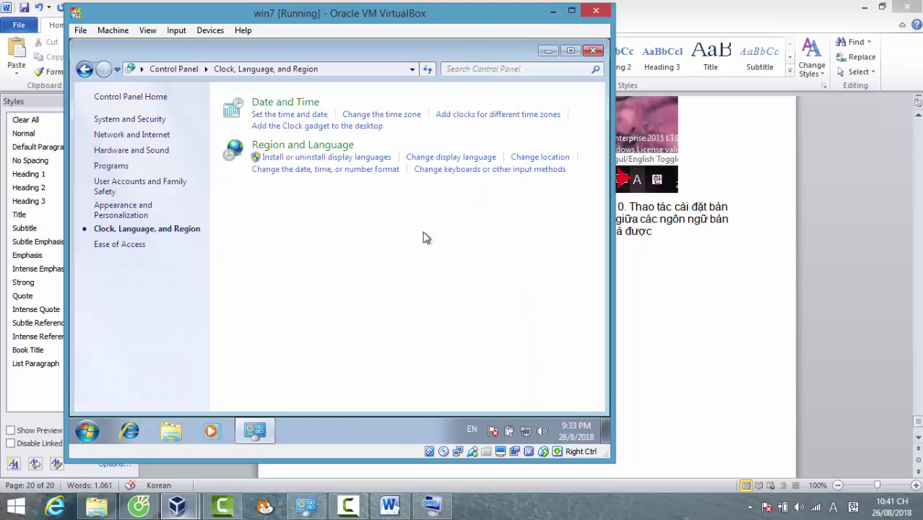
pyautogui.click(297, 146)
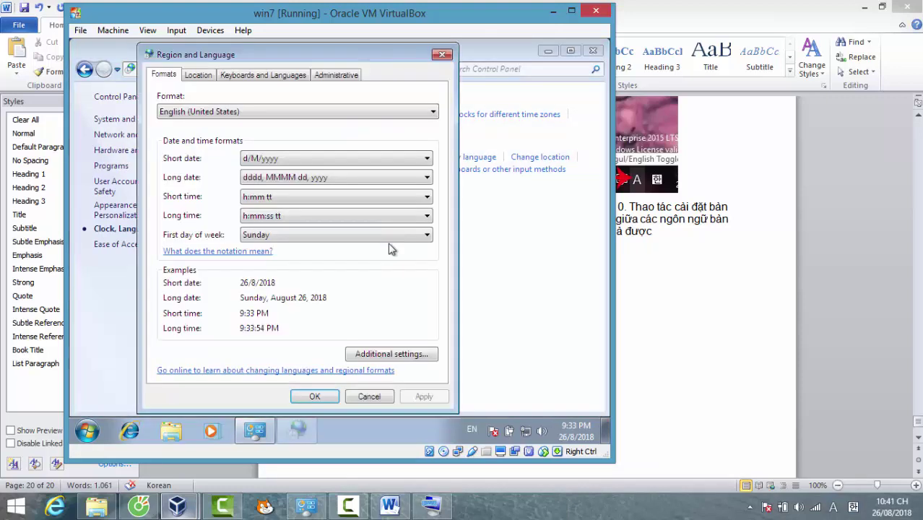
pyautogui.click(258, 80)
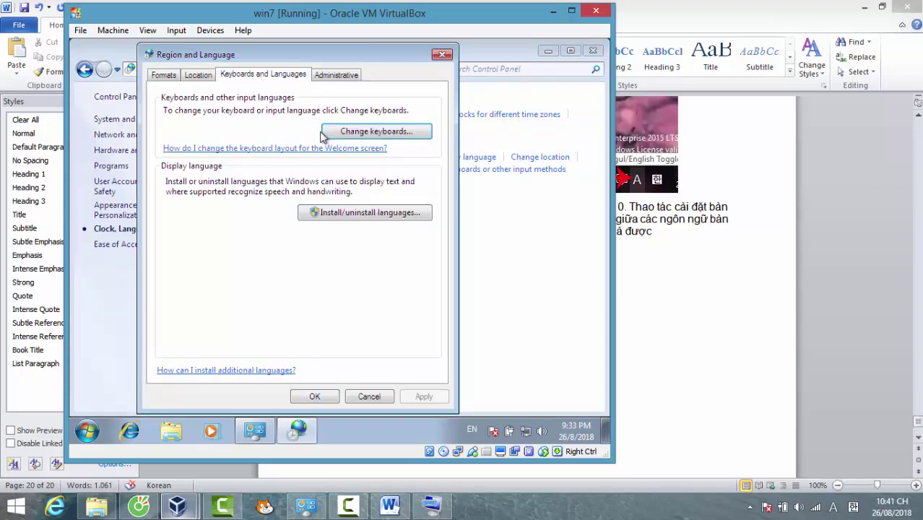
pyautogui.click(365, 134)
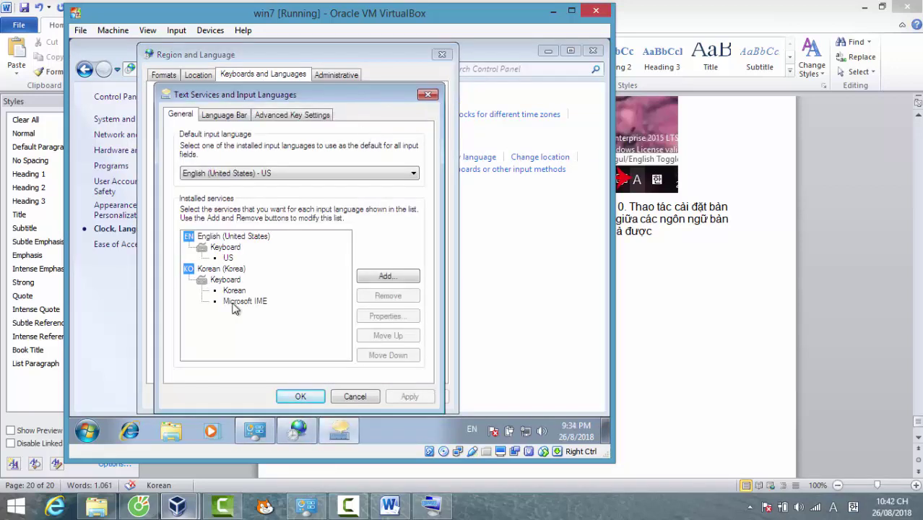
# Step: Start adding an input language and expand the keyboards under Chinese (Traditional, Taiwan)
pyautogui.click(389, 279)
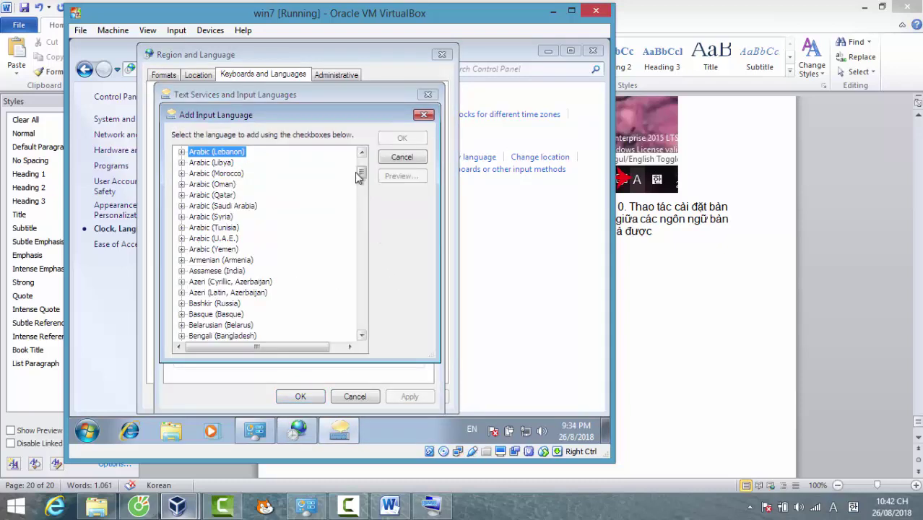
pyautogui.moveTo(359, 175); pyautogui.dragTo(345, 196)
pyautogui.click(181, 217)
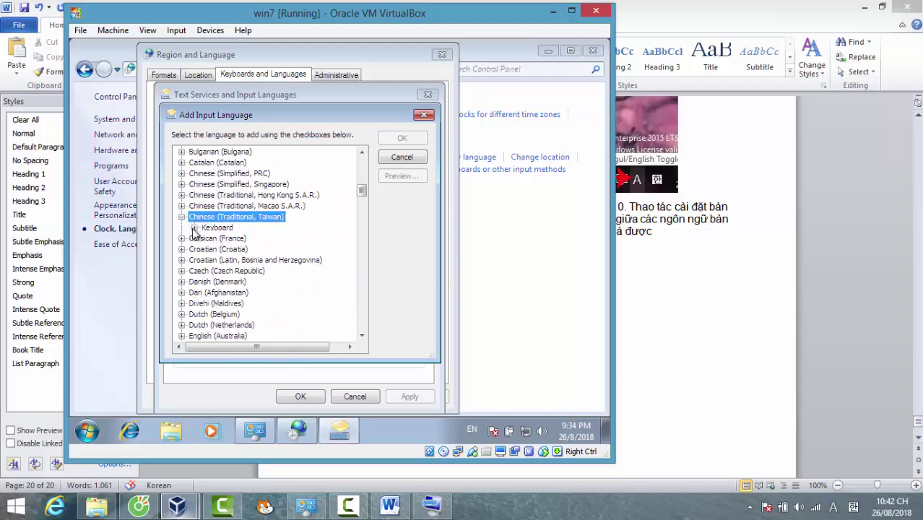
pyautogui.click(195, 228)
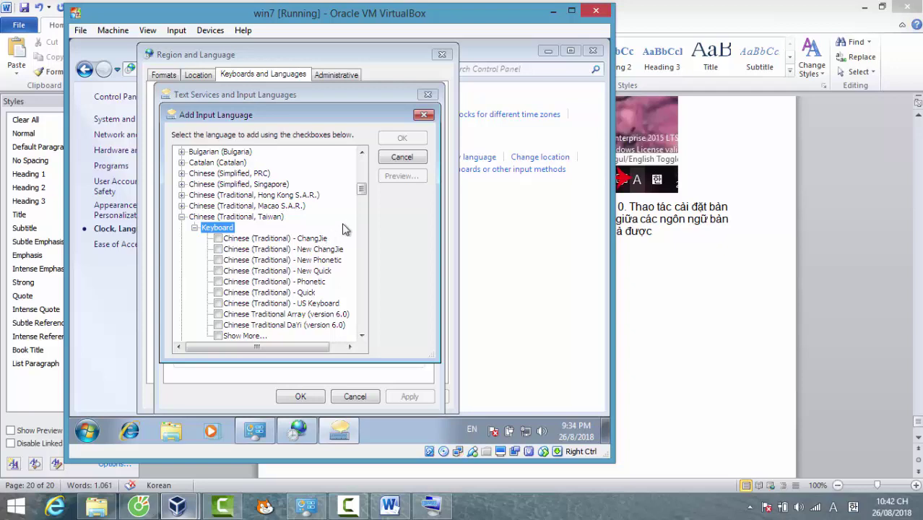
pyautogui.moveTo(361, 188); pyautogui.dragTo(361, 192)
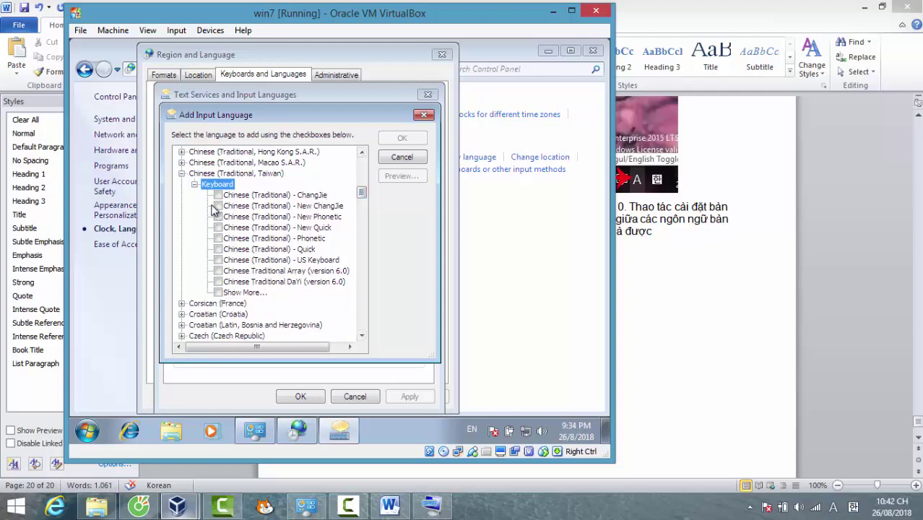
# Step: Add the Chinese (Traditional) - ChangJie and New ChangJie keyboards, apply the change, and confirm the language settings
pyautogui.click(219, 195)
pyautogui.click(219, 206)
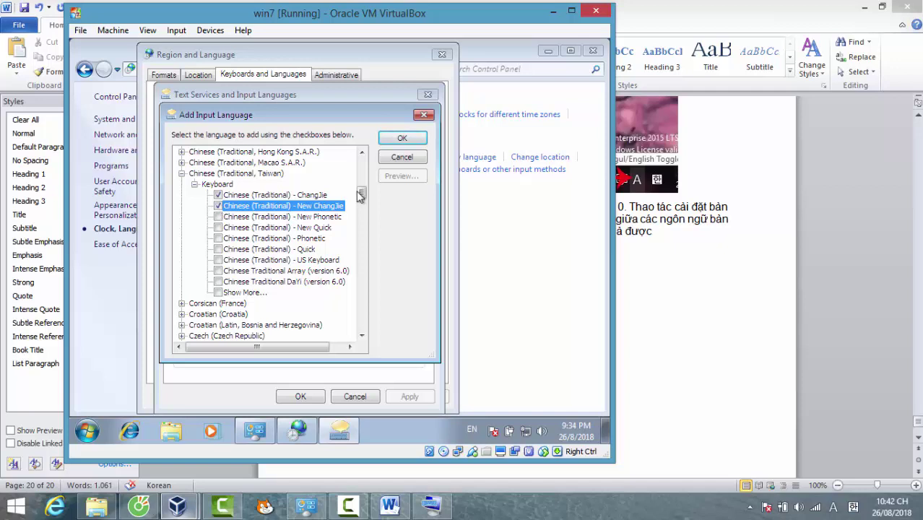
pyautogui.click(400, 141)
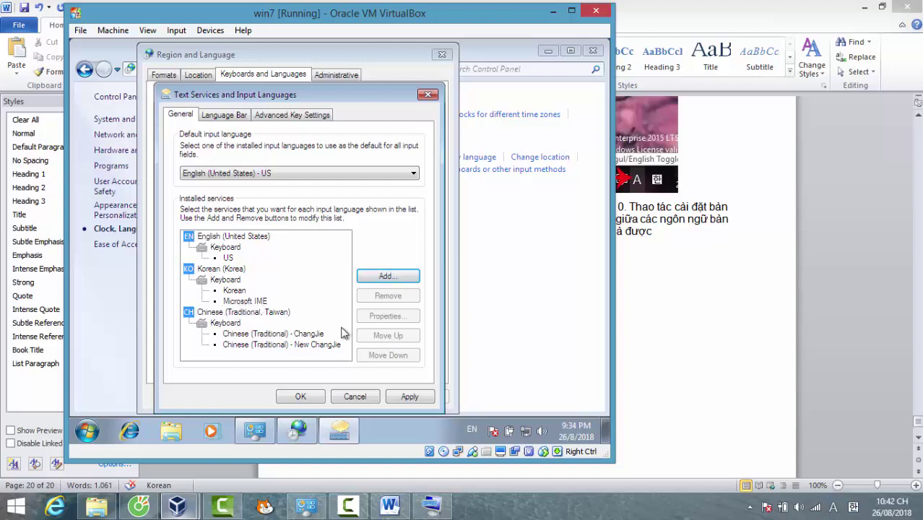
pyautogui.click(408, 398)
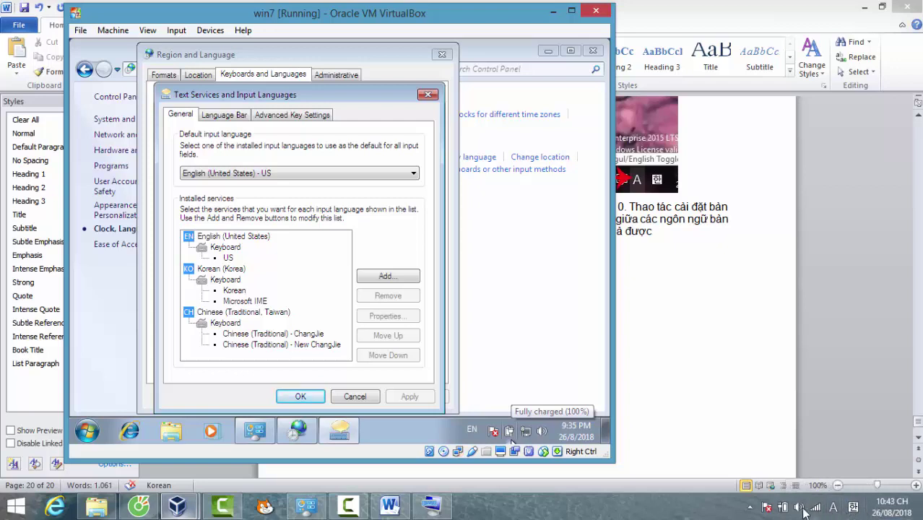
pyautogui.click(322, 398)
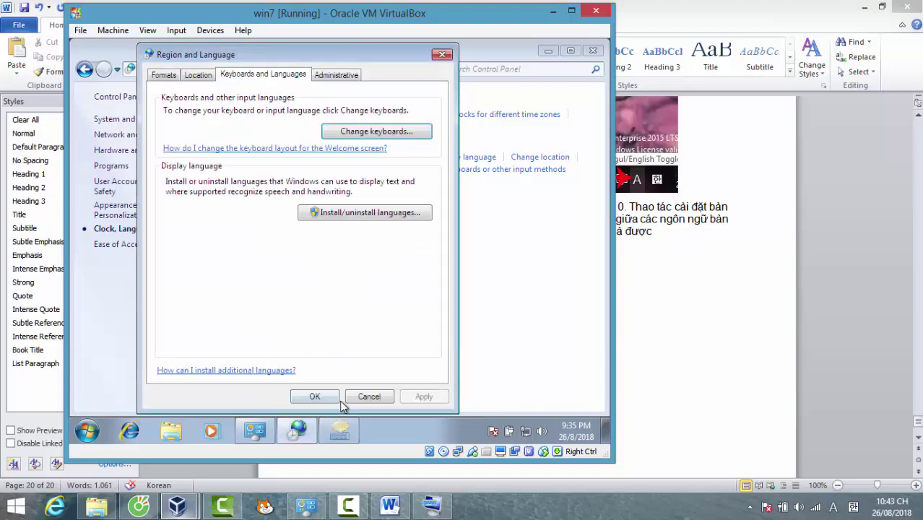
pyautogui.click(320, 398)
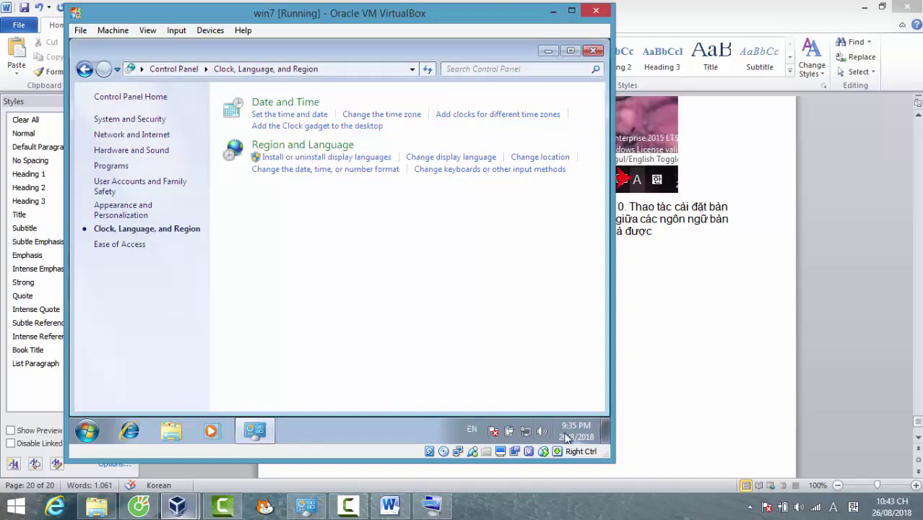
# Step: View the input languages available for switching in the Windows 7 virtual machine
pyautogui.click(473, 432)
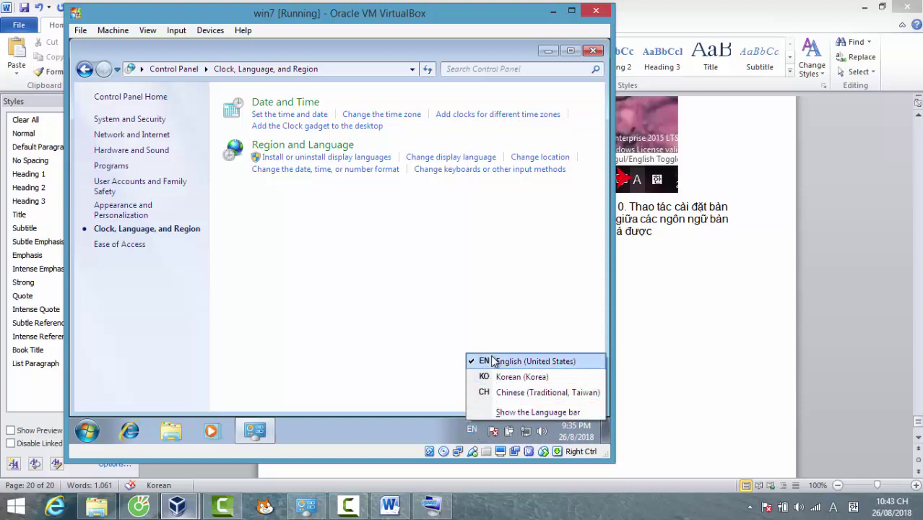
pyautogui.click(407, 429)
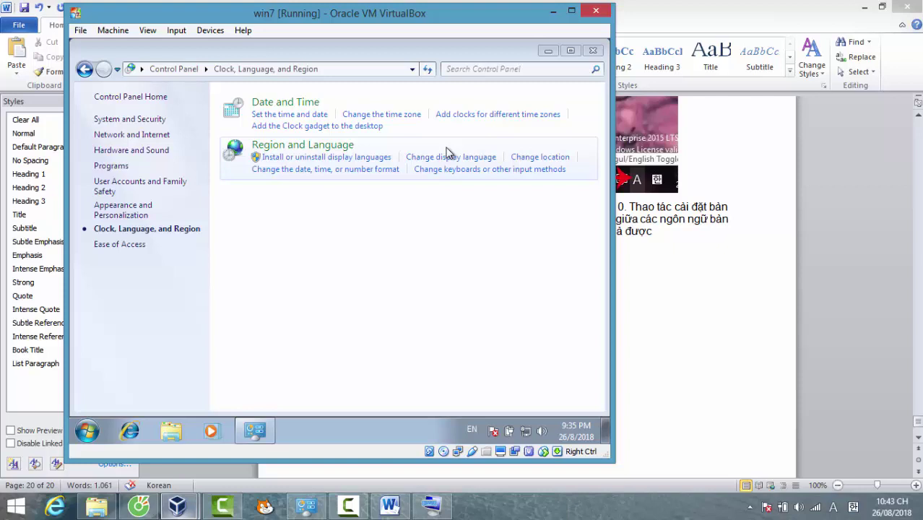
# Step: Keep the virtual machine running, close its Control Panel, and minimize the virtual machine and Word windows
pyautogui.click(596, 15)
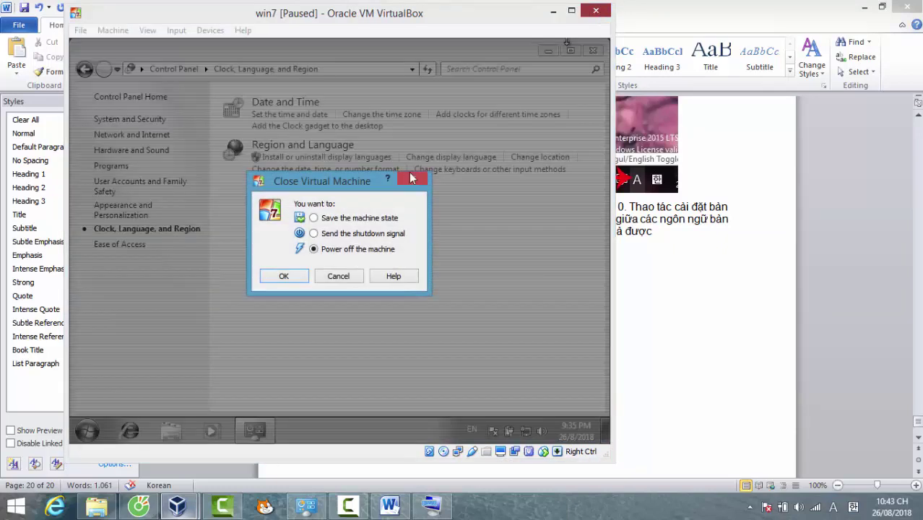
pyautogui.click(351, 277)
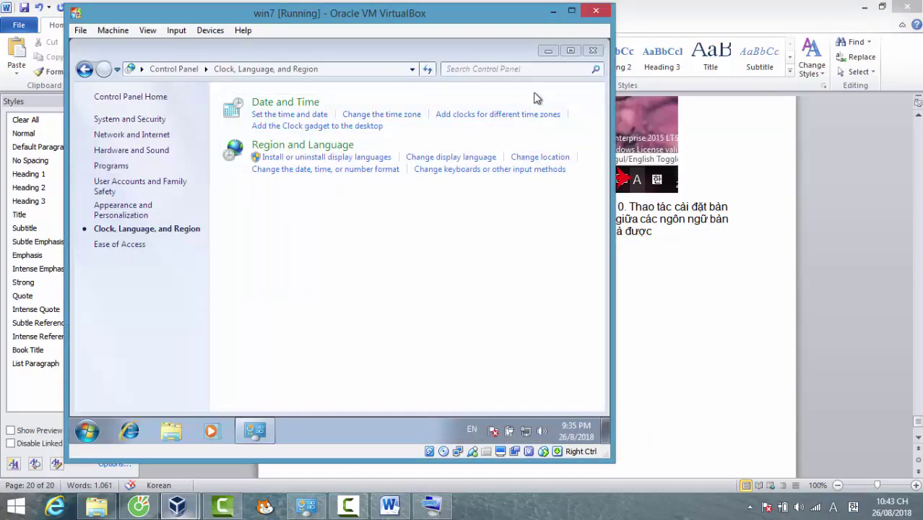
pyautogui.click(593, 50)
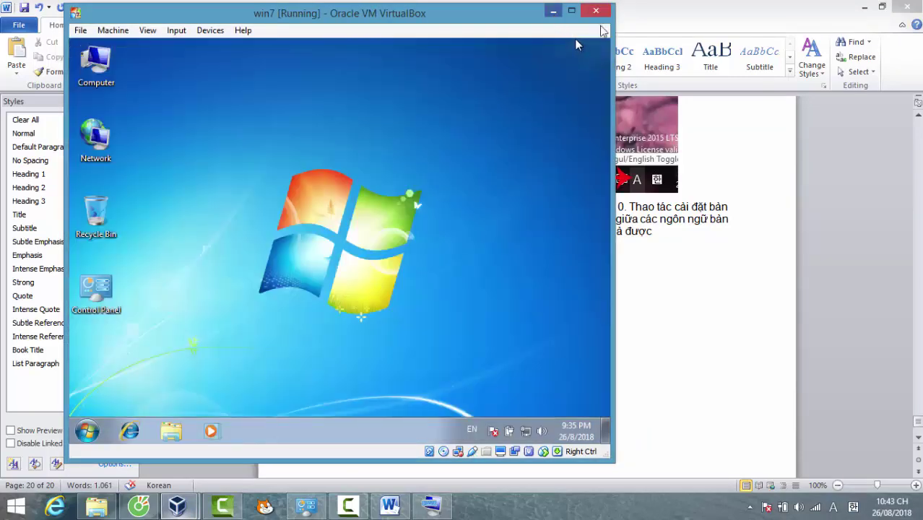
pyautogui.click(552, 11)
pyautogui.click(864, 7)
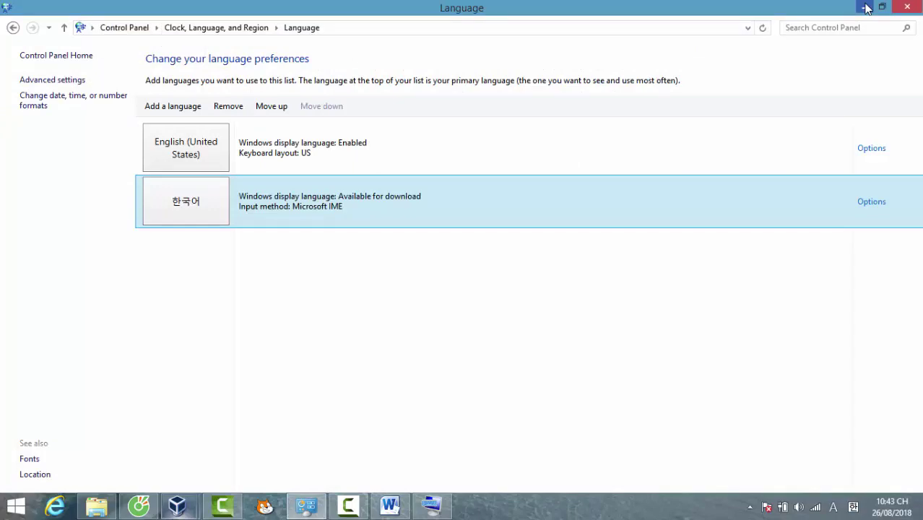
# Step: Minimize the Language window and view the image 0638_new-upgrade-UI-windows-10.jpg from the Downloads folder
pyautogui.click(867, 8)
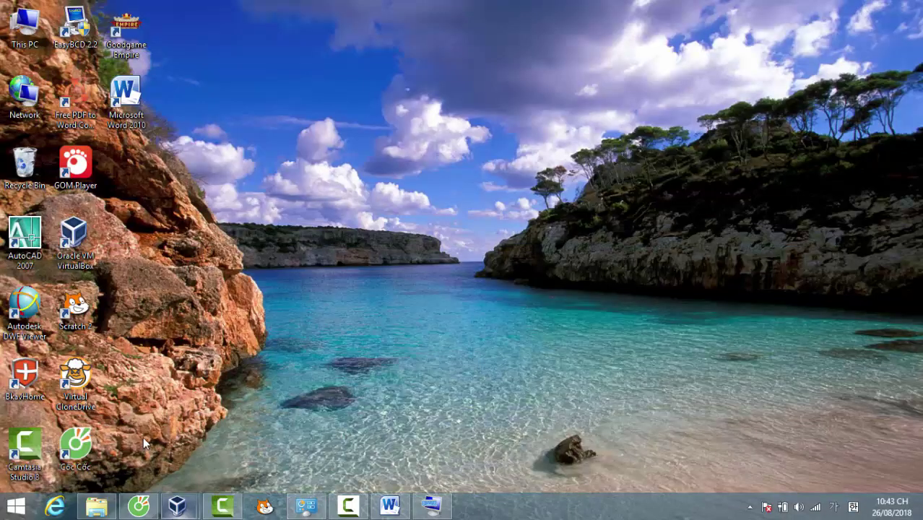
pyautogui.click(98, 509)
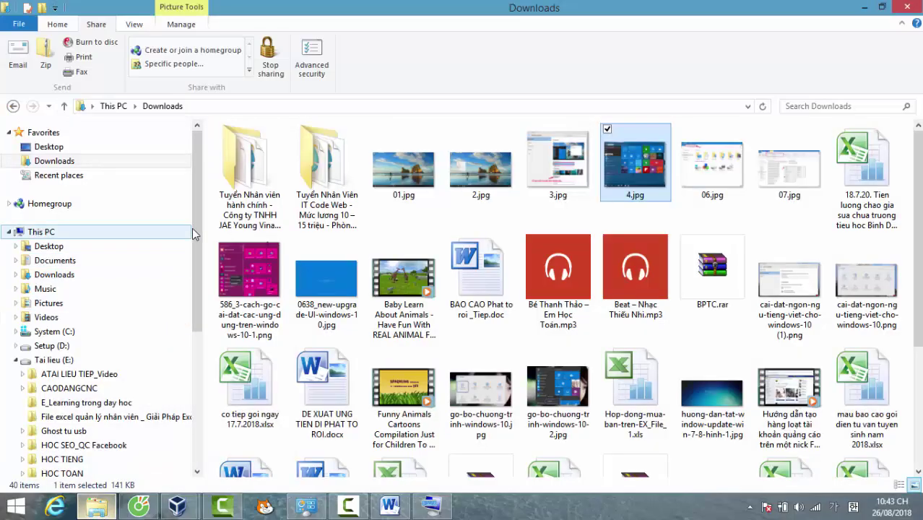
pyautogui.click(330, 291)
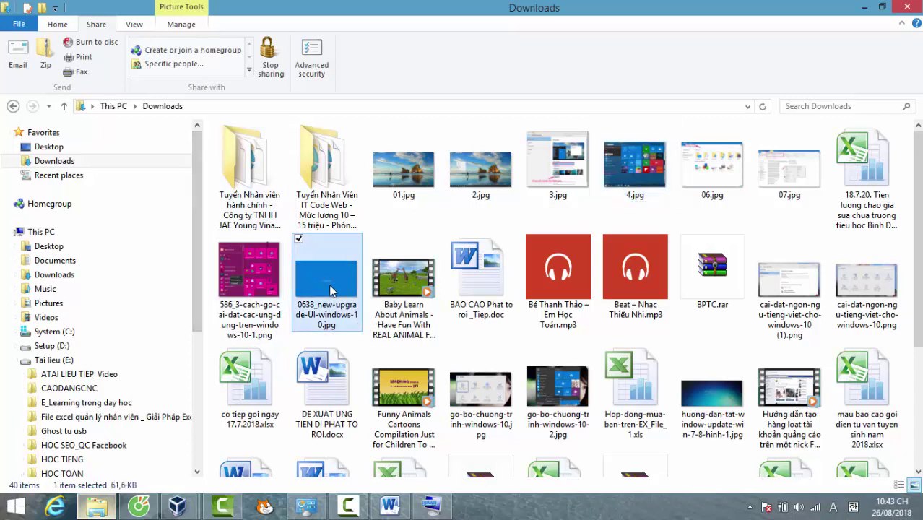
pyautogui.doubleClick(330, 290)
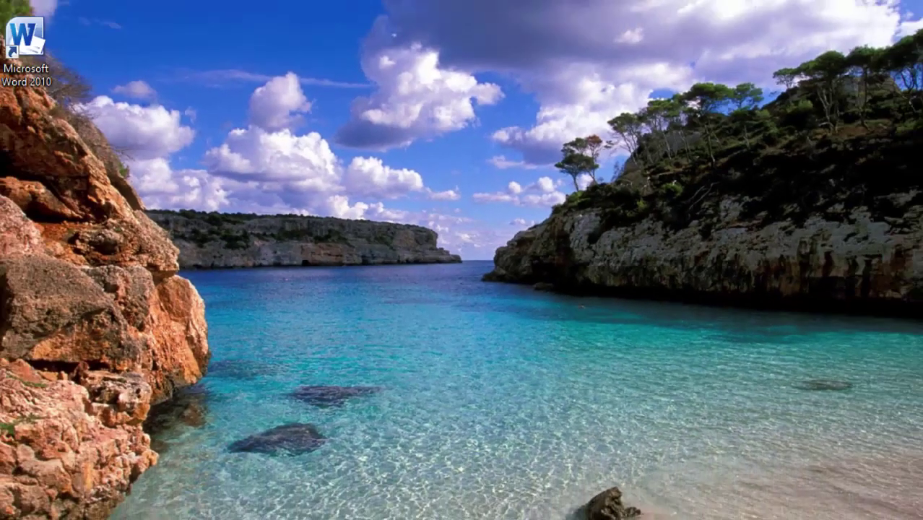
# Step: Switch to the Windows 7 virtual machine and open Windows Update under System and Security in its Control Panel
pyautogui.moveTo(177, 505)
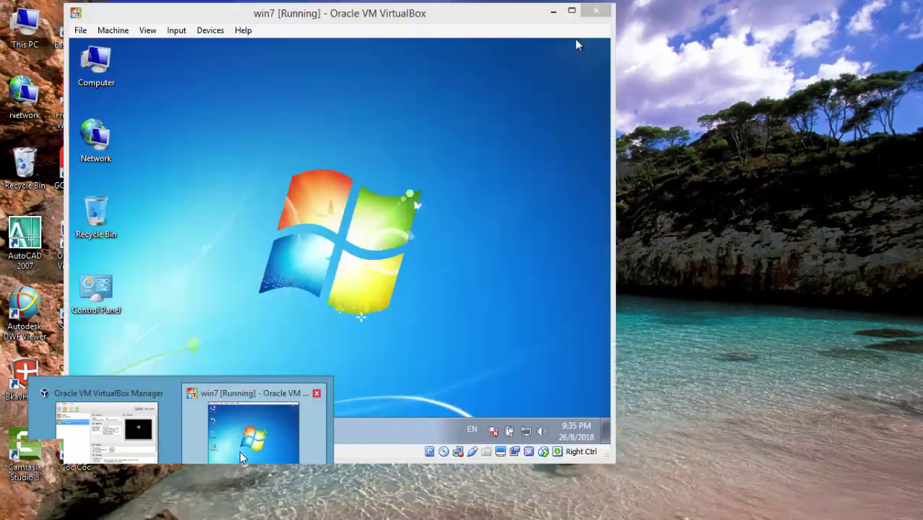
pyautogui.click(239, 451)
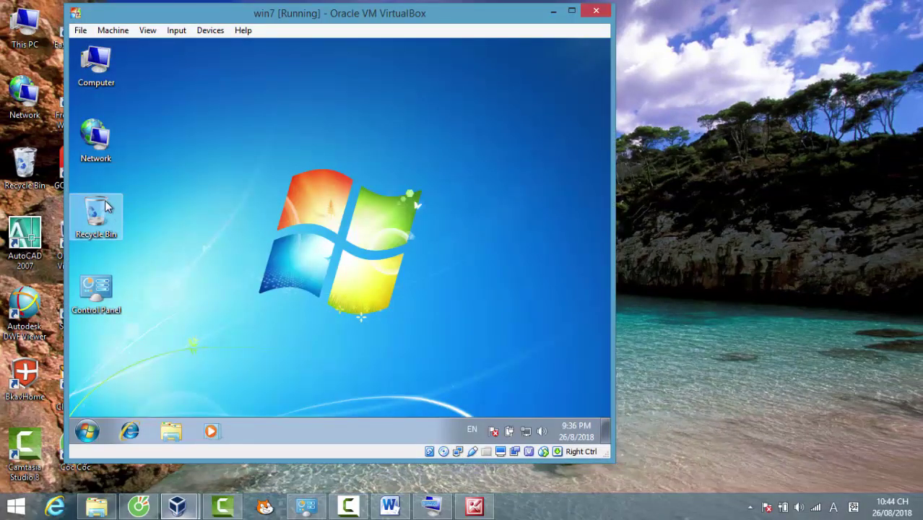
pyautogui.click(87, 431)
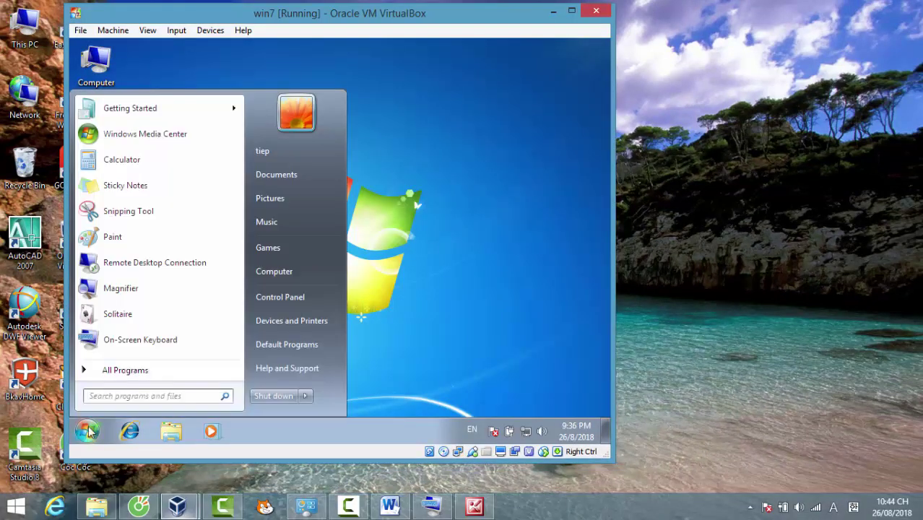
pyautogui.click(284, 296)
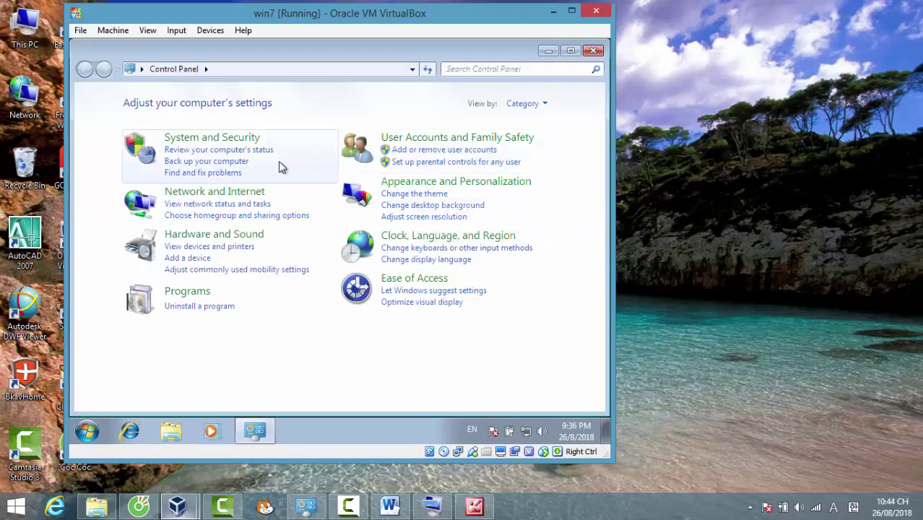
pyautogui.click(228, 140)
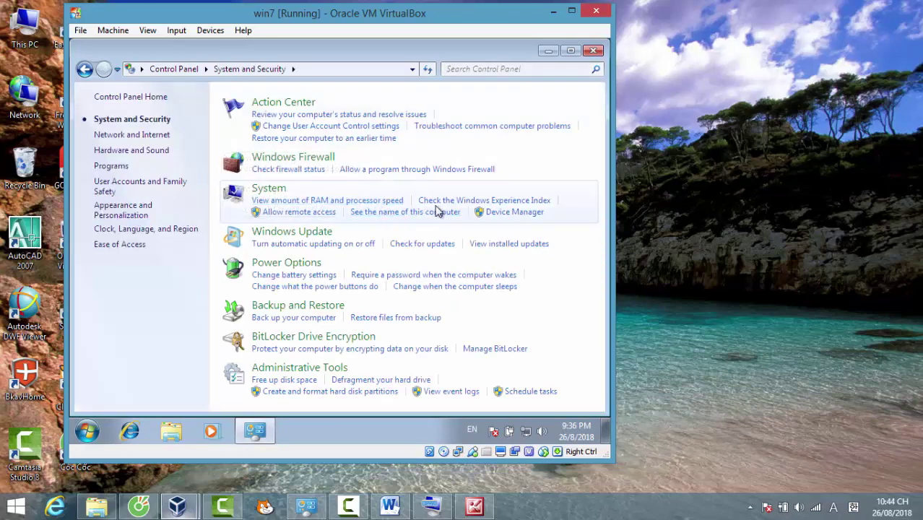
pyautogui.click(292, 234)
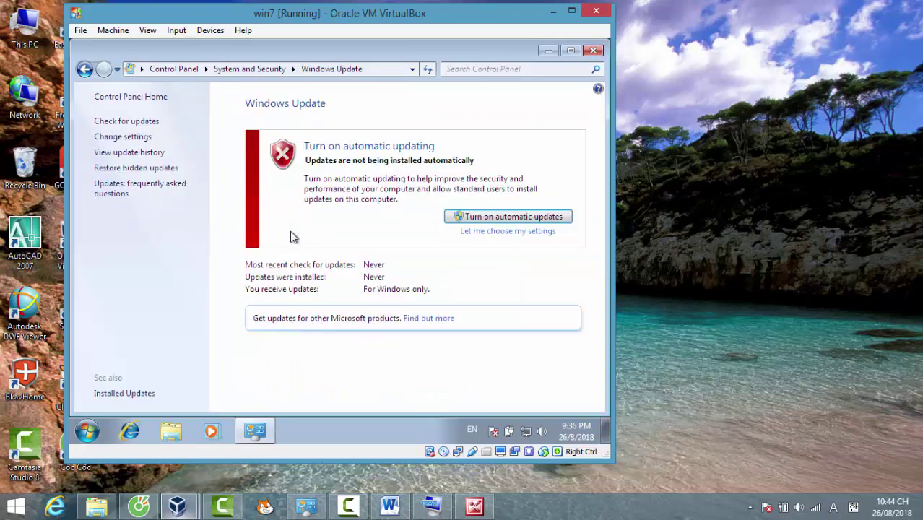
# Step: Set the virtual machine's important updates to "Never check for updates (not recommended)", dismiss the notification, and minimize the virtual machine
pyautogui.click(133, 138)
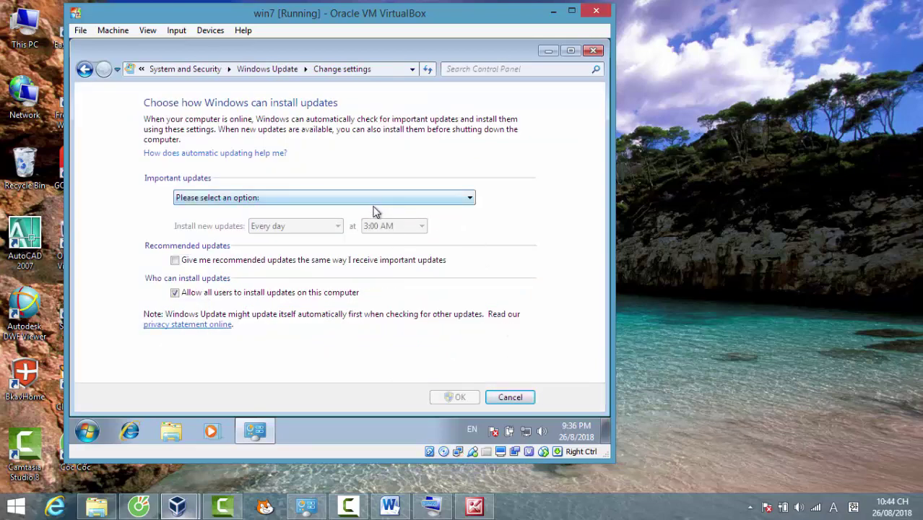
pyautogui.click(470, 200)
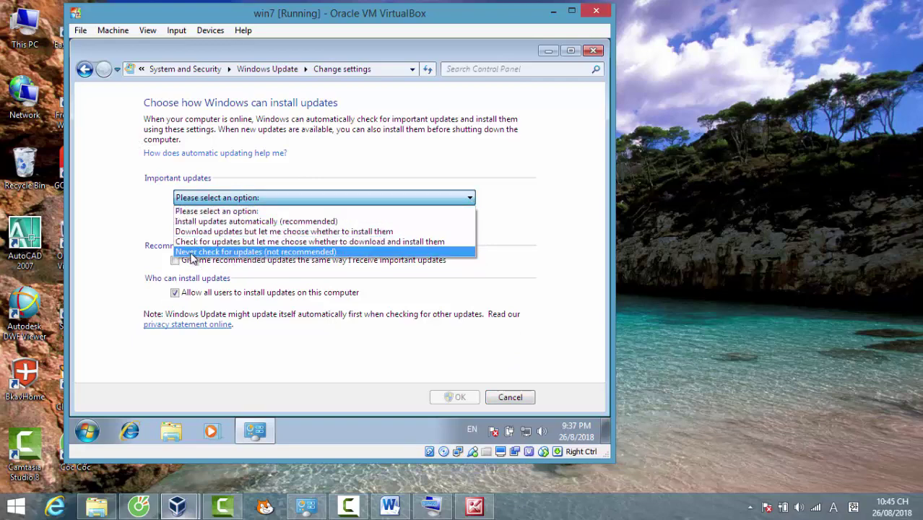
pyautogui.click(233, 253)
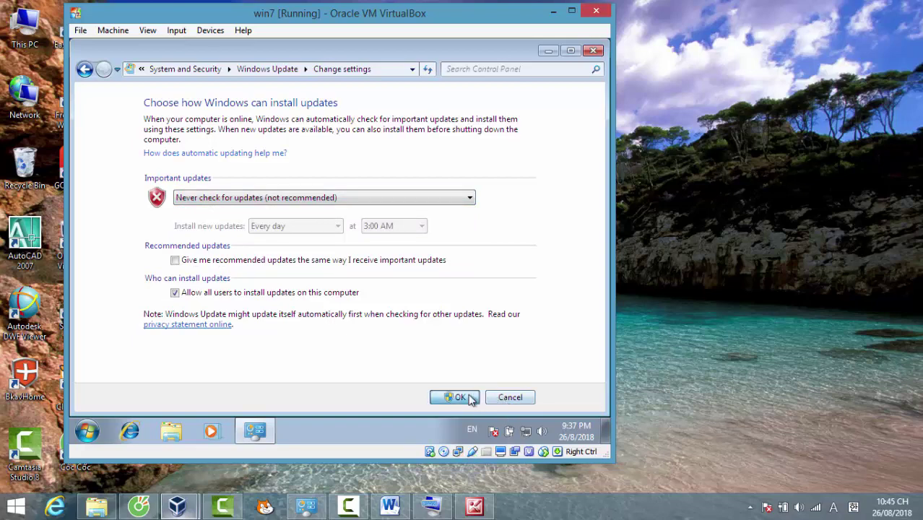
pyautogui.click(459, 398)
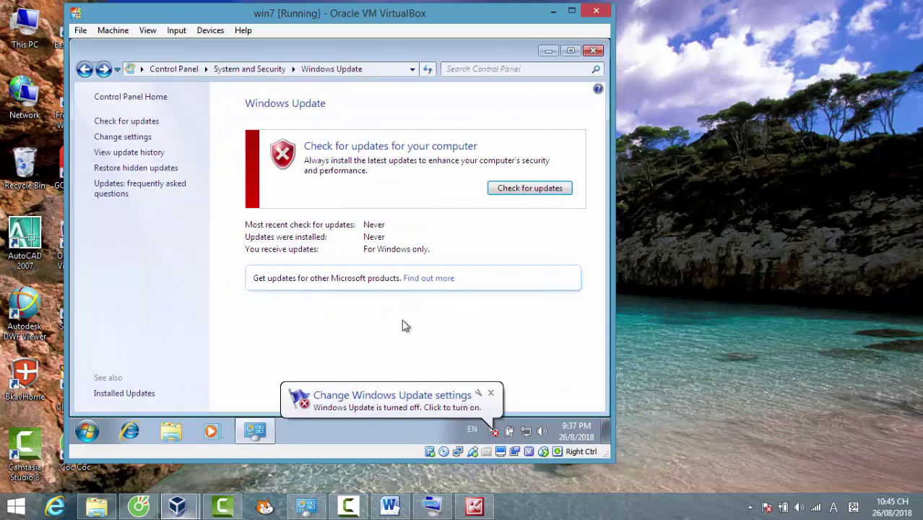
pyautogui.click(490, 394)
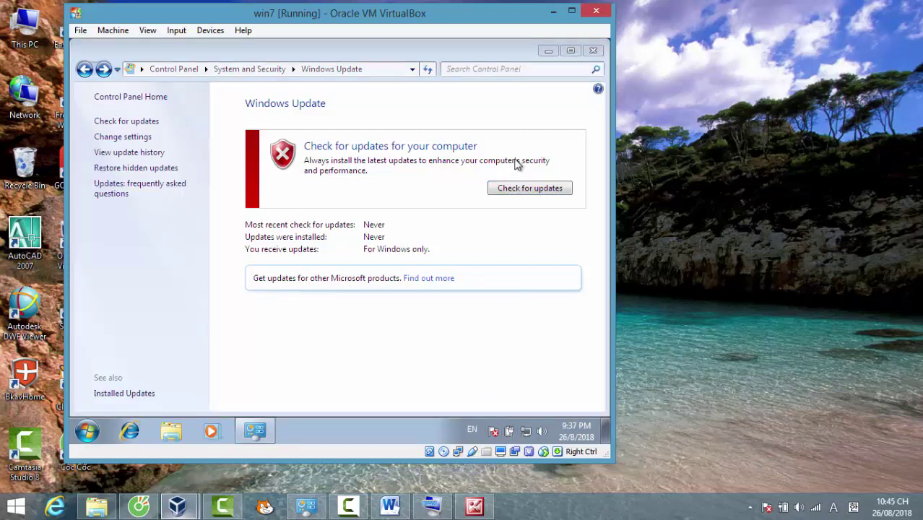
pyautogui.click(554, 13)
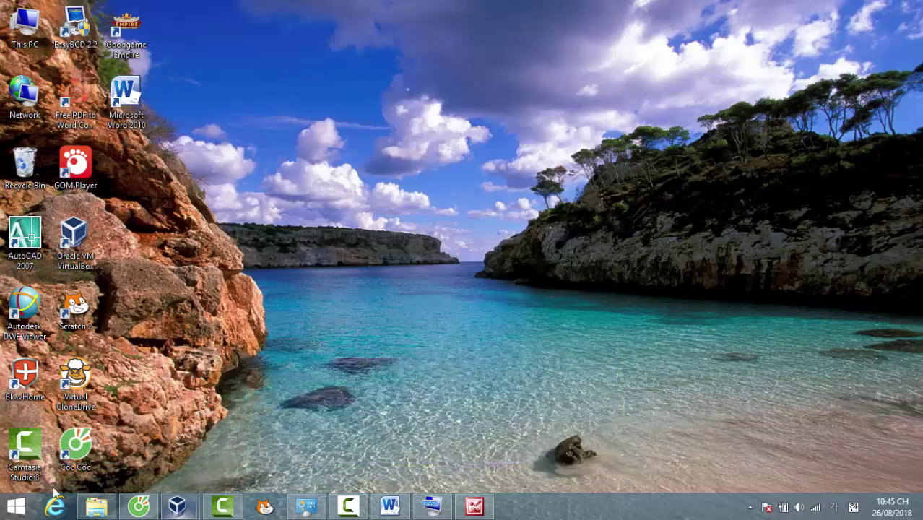
# Step: Open the host computer's Control Panel, view it by Category, and go to Windows Update under System and Security
pyautogui.click(22, 506)
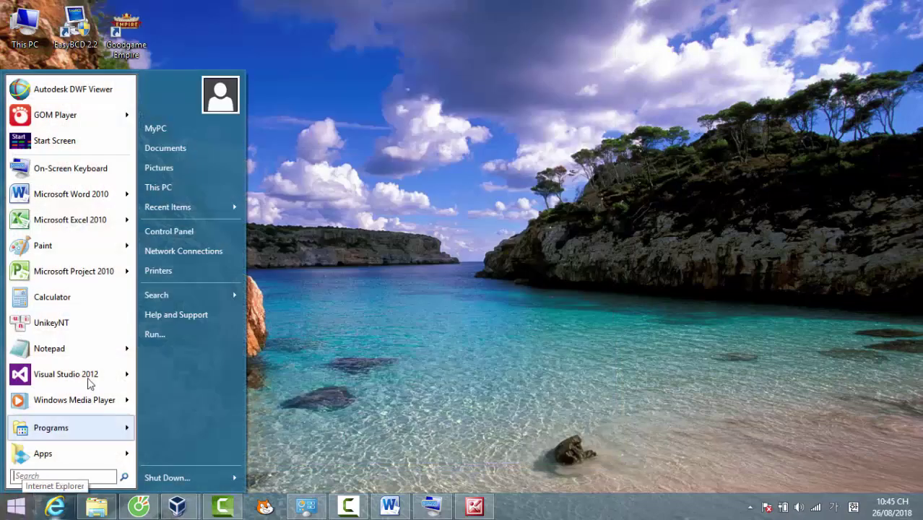
pyautogui.click(173, 233)
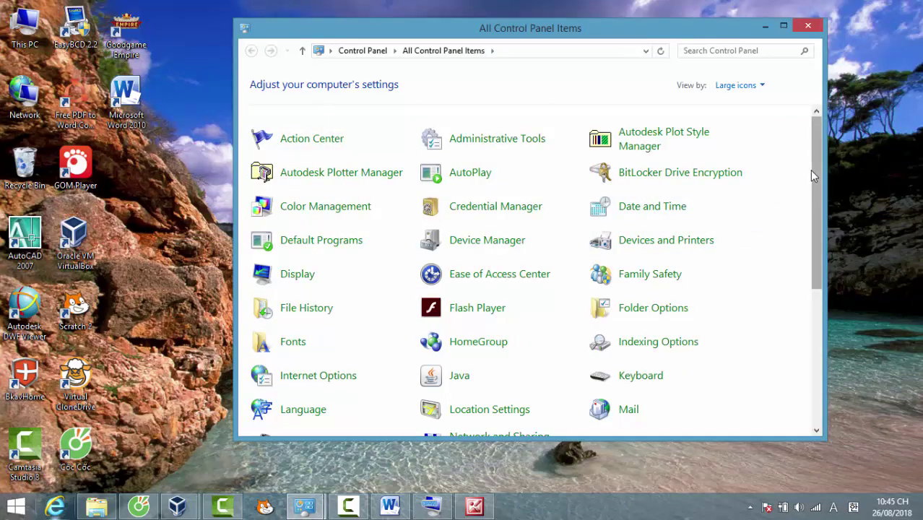
pyautogui.click(762, 86)
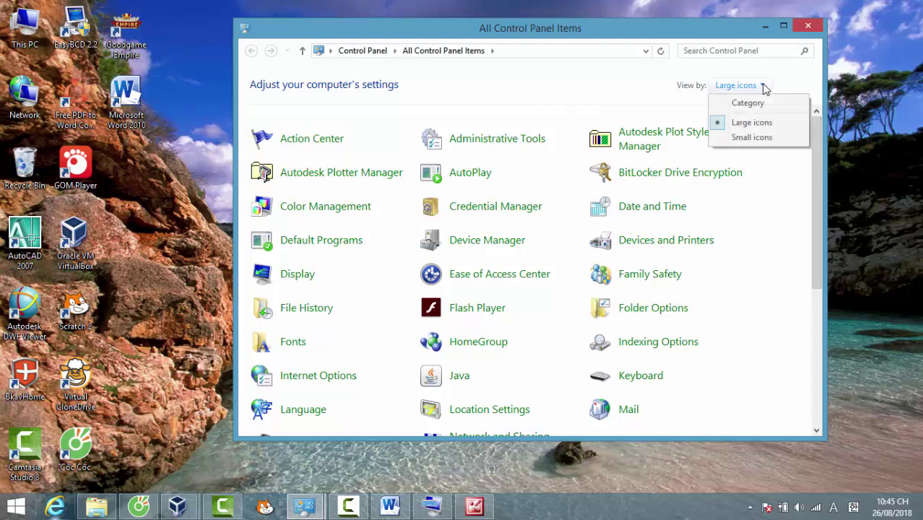
pyautogui.click(756, 105)
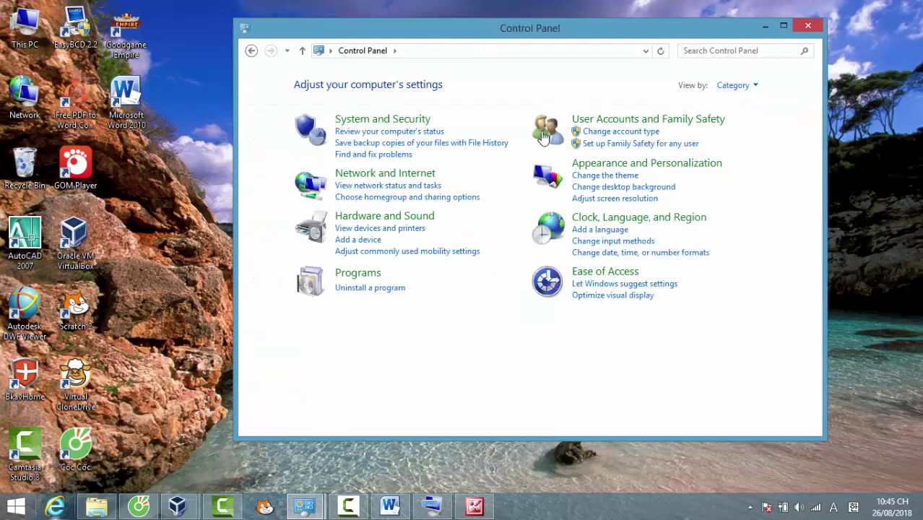
pyautogui.click(407, 126)
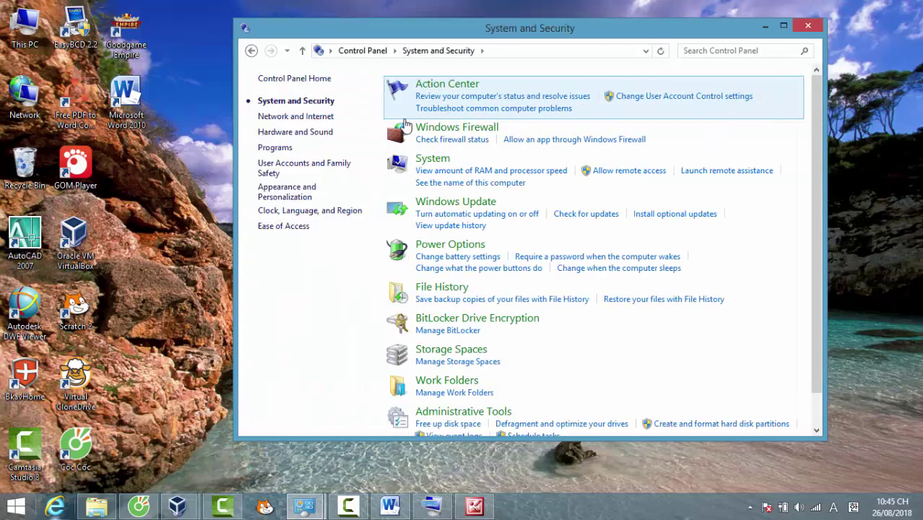
pyautogui.click(468, 205)
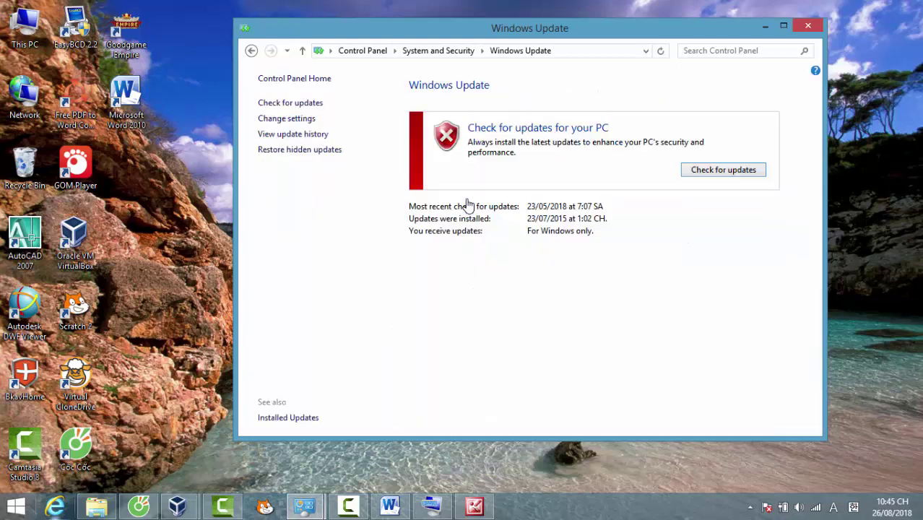
# Step: Choose "Never check for updates (not recommended)" for the host's important updates and confirm the settings
pyautogui.click(287, 120)
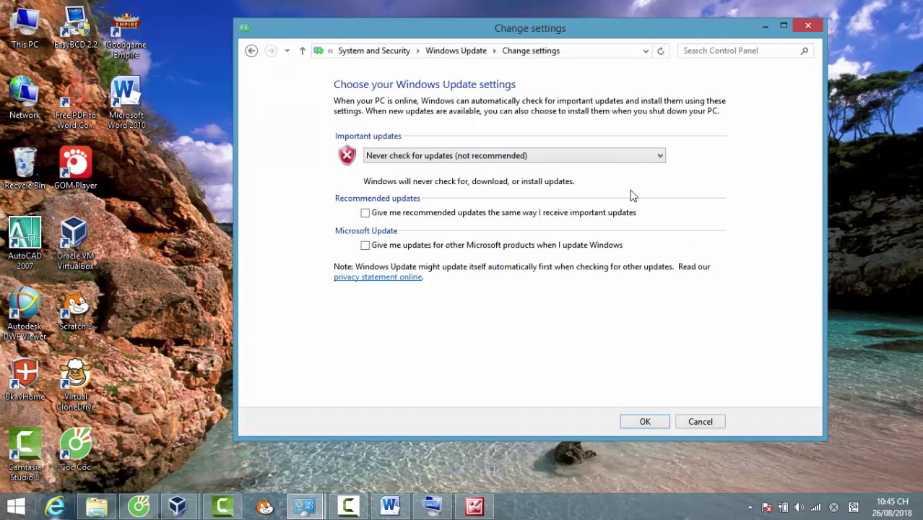
pyautogui.click(660, 157)
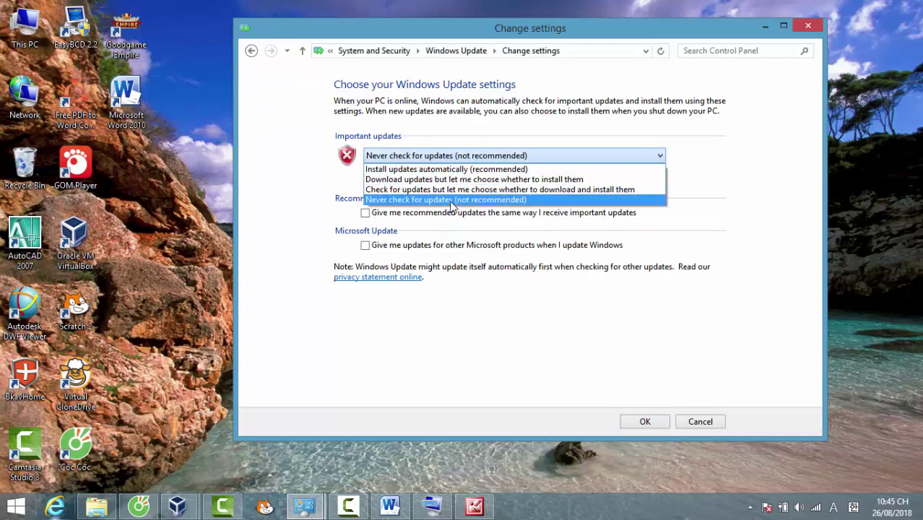
pyautogui.click(451, 200)
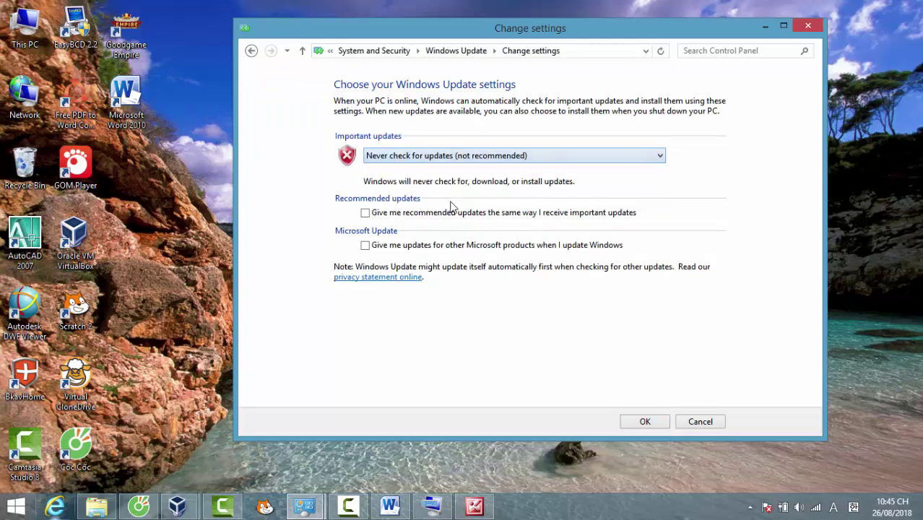
pyautogui.click(650, 422)
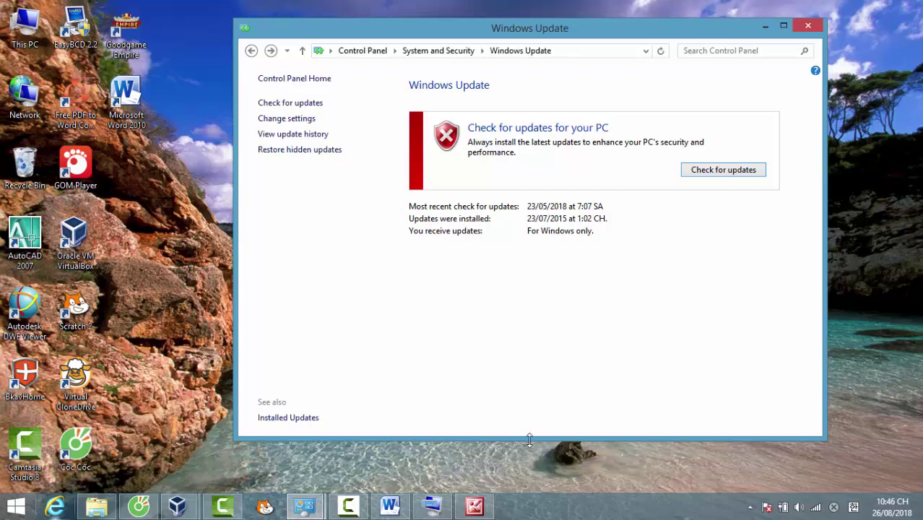
# Step: Switch to the Word document sdwin10.docx and examine section 4.1 on turning off Windows Update in Windows 10
pyautogui.click(390, 507)
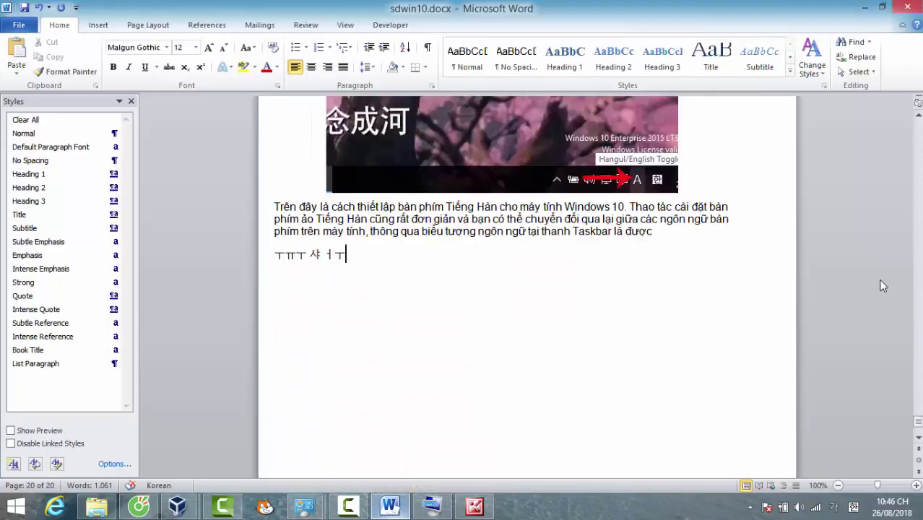
pyautogui.moveTo(920, 425); pyautogui.dragTo(920, 240)
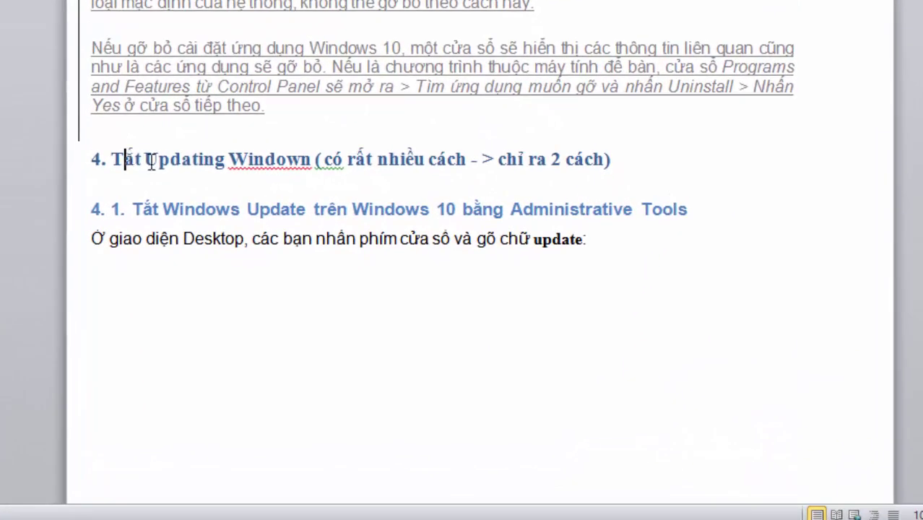
pyautogui.hotkey('shift', 'Right')
pyautogui.moveTo(510, 209); pyautogui.dragTo(691, 208)
pyautogui.click(691, 209)
pyautogui.scroll(-5, 462, 253)
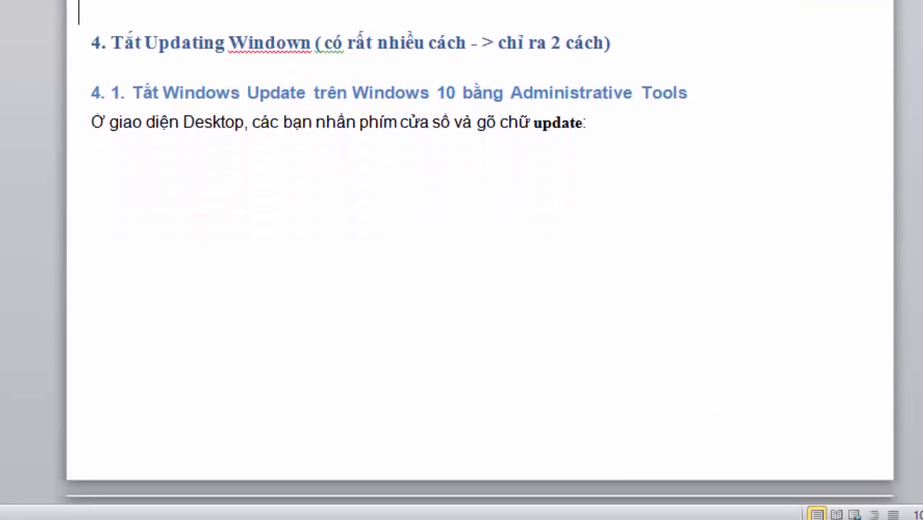
pyautogui.scroll(-6, 462, 253)
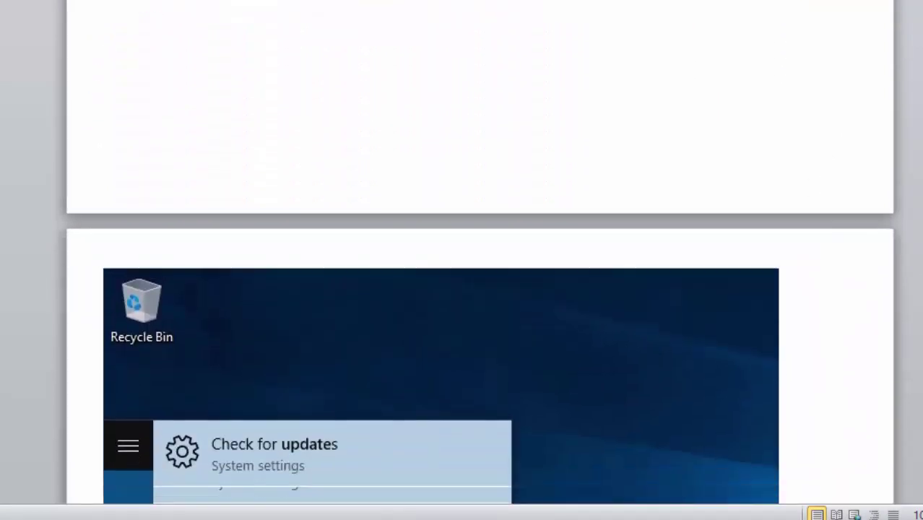
pyautogui.scroll(-6, 462, 253)
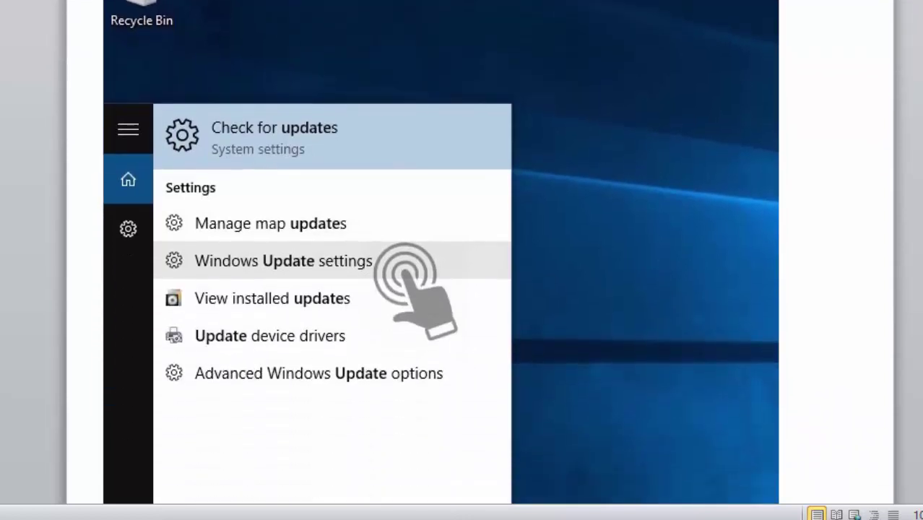
# Step: Briefly show the Start menu's search box, and read the document's instructions on the Notify to schedule restart option
pyautogui.press('super')
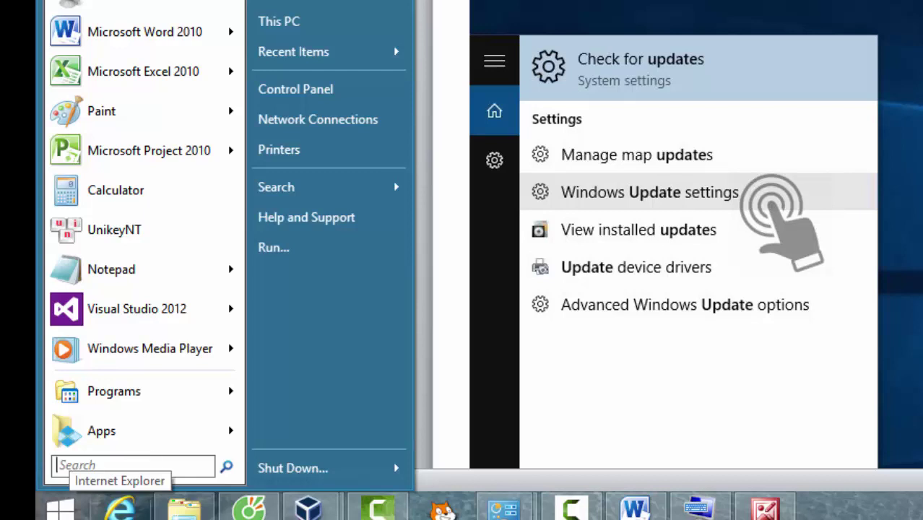
pyautogui.press('Escape')
pyautogui.scroll(-5, 672, 231)
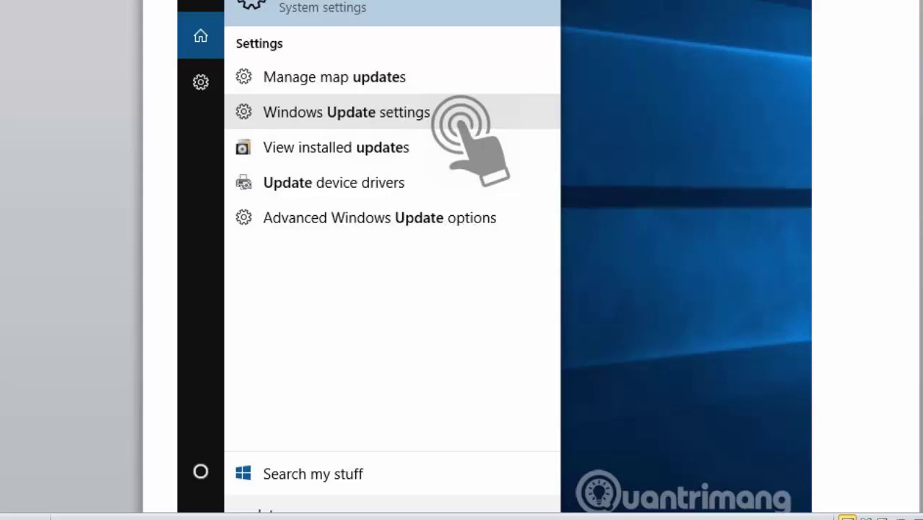
pyautogui.scroll(-8, 477, 260)
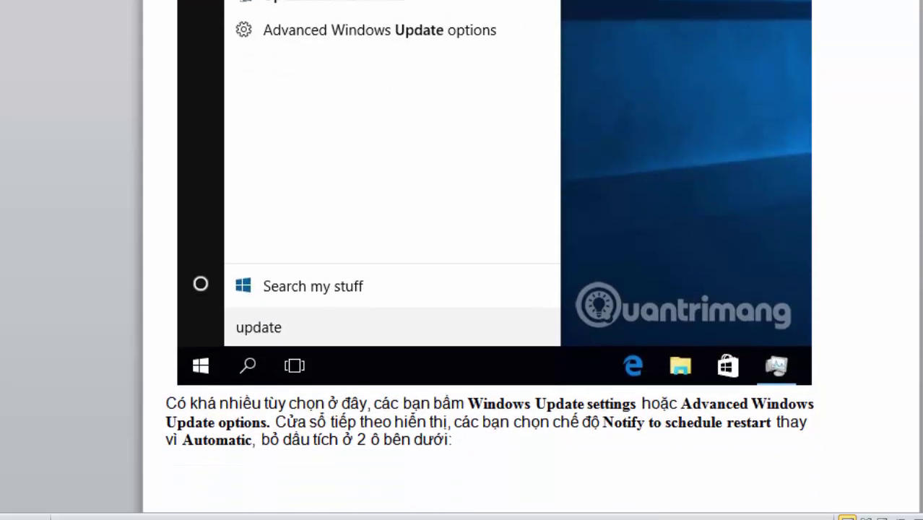
pyautogui.scroll(-14, 477, 260)
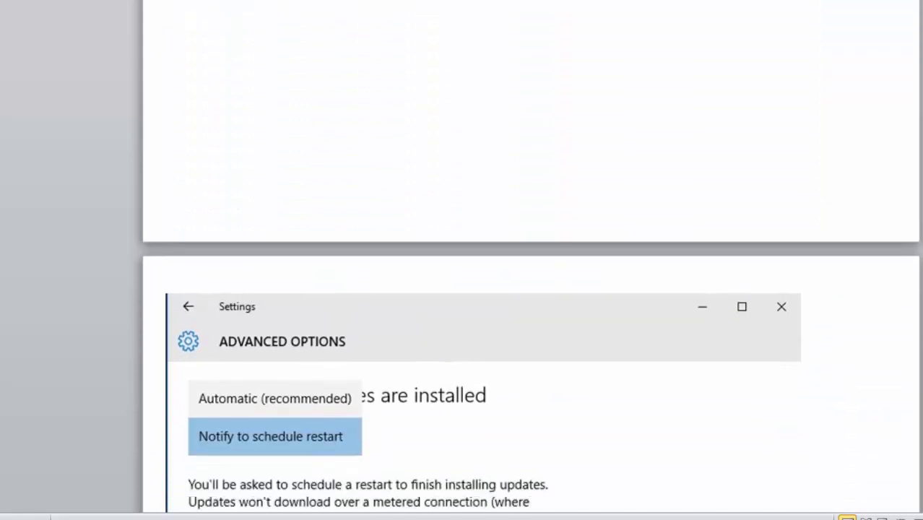
# Step: Examine the document's Advanced Options picture together with the instruction on choosing Notify to schedule restart and clearing the two checkboxes
pyautogui.scroll(-3, 477, 260)
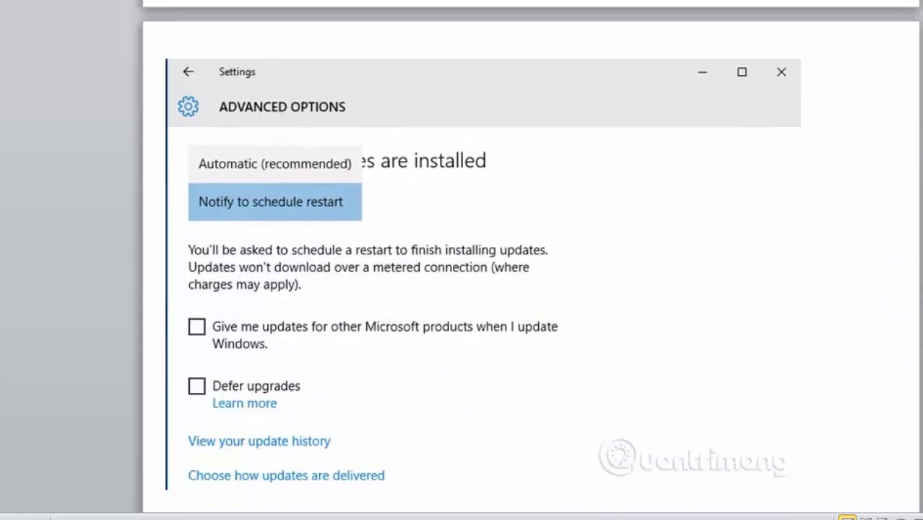
pyautogui.scroll(-2, 476, 260)
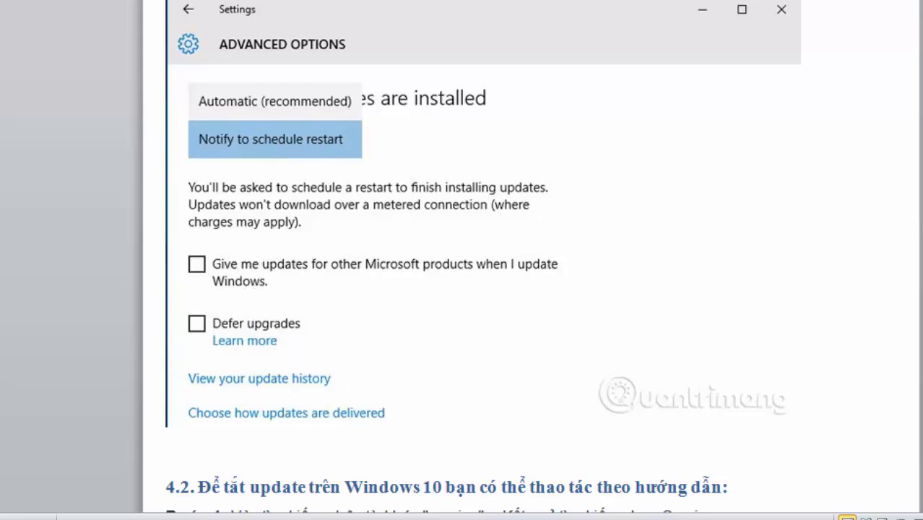
pyautogui.scroll(5, 462, 260)
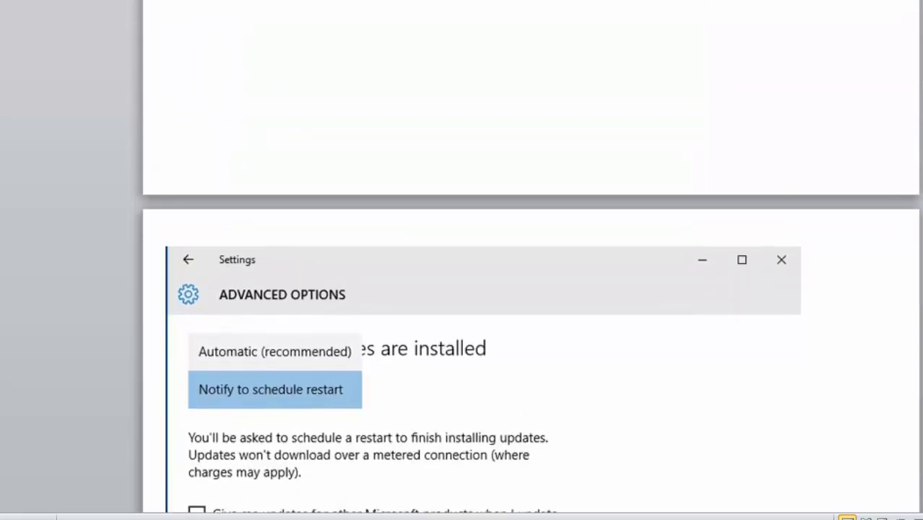
pyautogui.scroll(1, 463, 260)
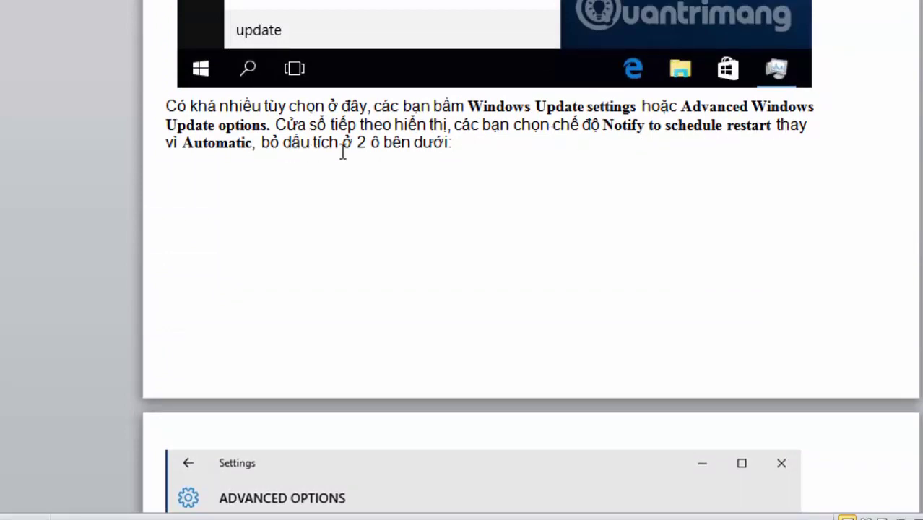
pyautogui.scroll(-4, 528, 257)
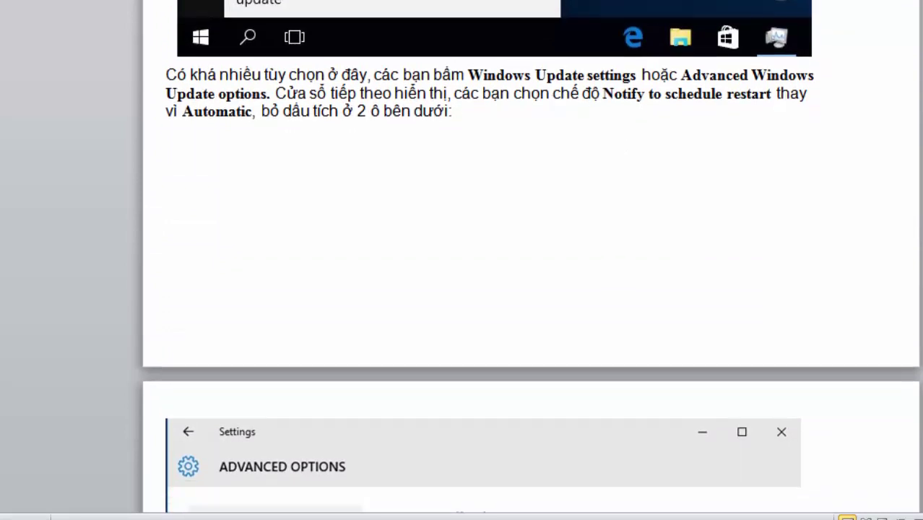
pyautogui.scroll(-3, 379, 261)
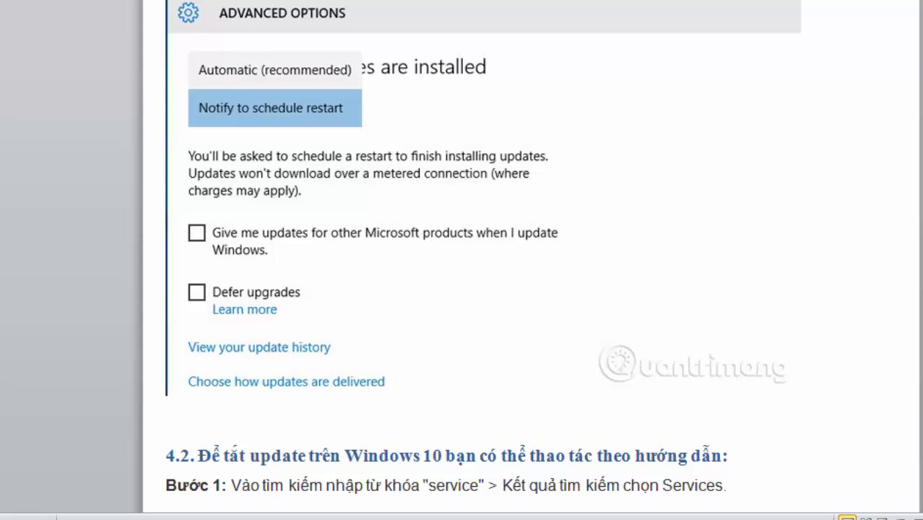
# Step: Read step 1 of section 4.2 on turning off Windows 10 updates, including its picture of the search for "service"
pyautogui.scroll(-2, 483, 247)
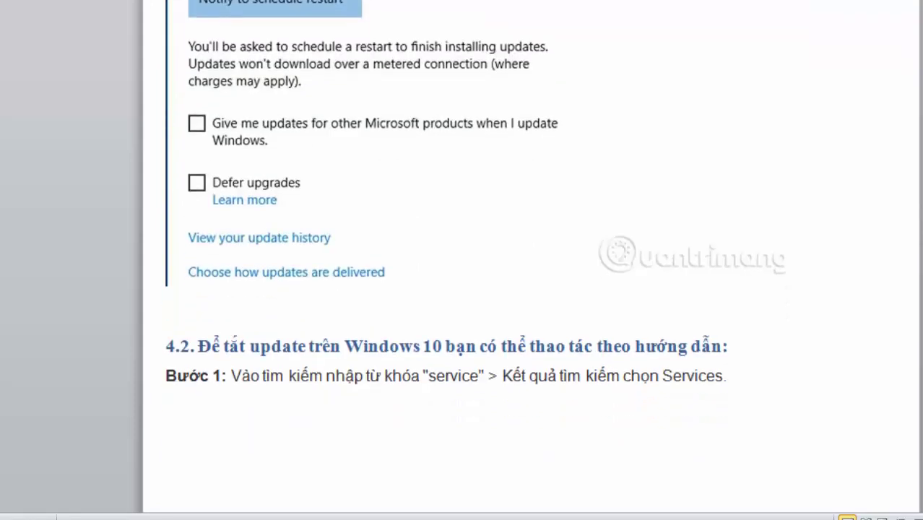
pyautogui.scroll(-1, 474, 258)
pyautogui.scroll(-5, 462, 261)
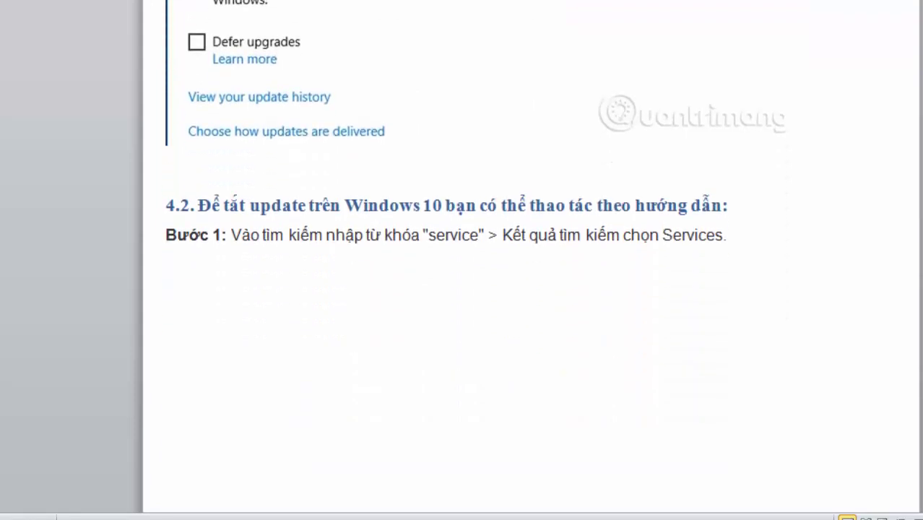
pyautogui.scroll(-2, 462, 260)
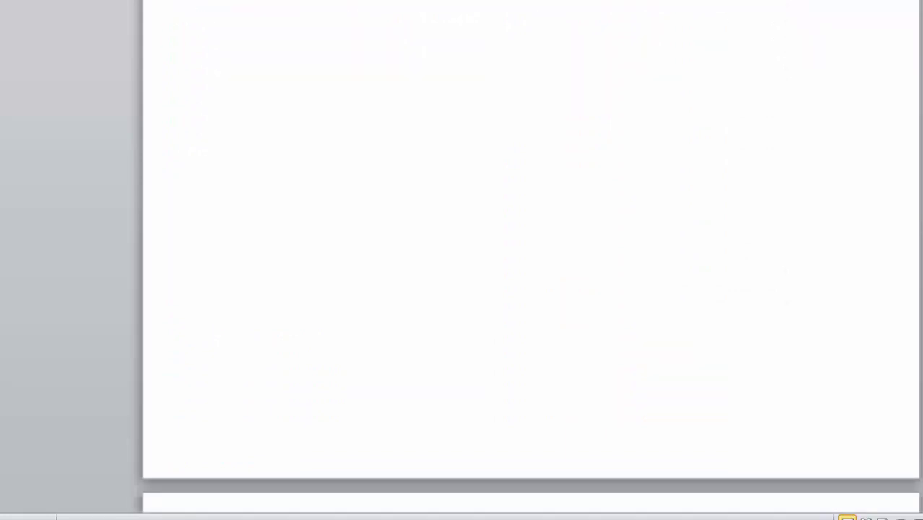
pyautogui.scroll(-5, 462, 260)
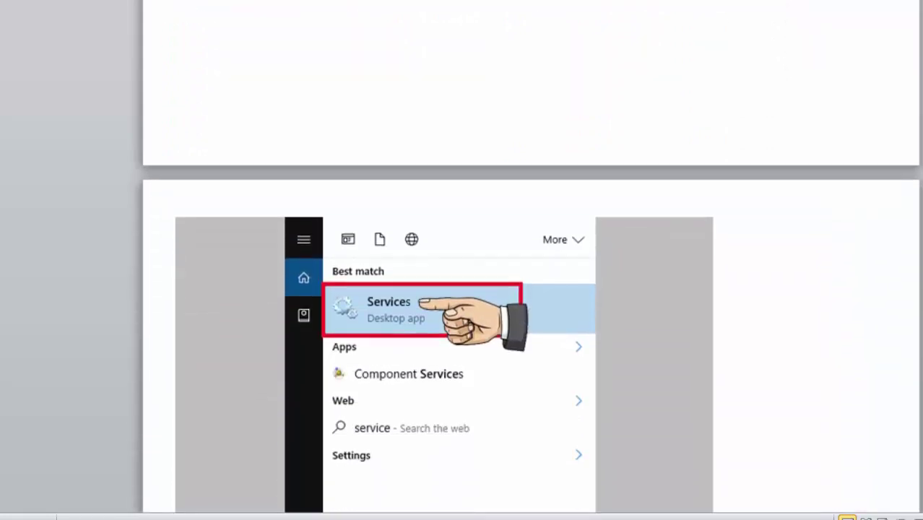
pyautogui.scroll(-4, 462, 260)
pyautogui.scroll(-1, 463, 261)
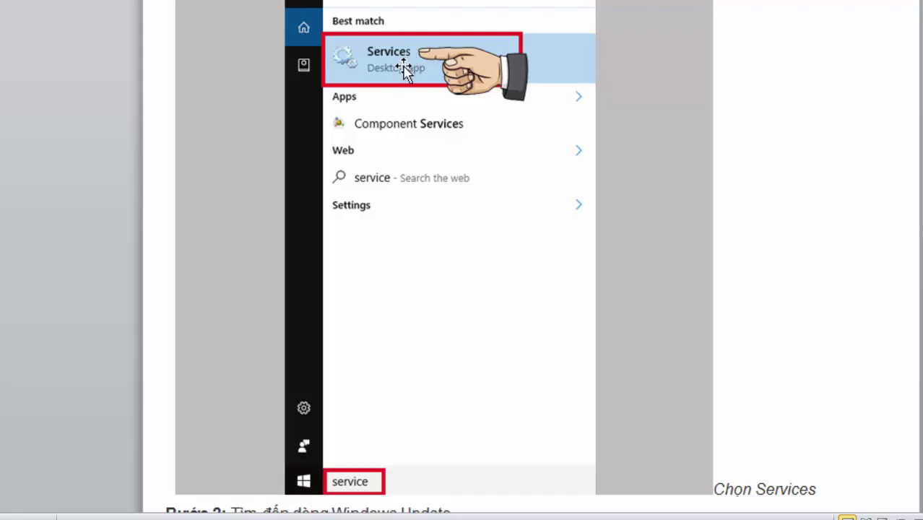
pyautogui.scroll(-1, 491, 257)
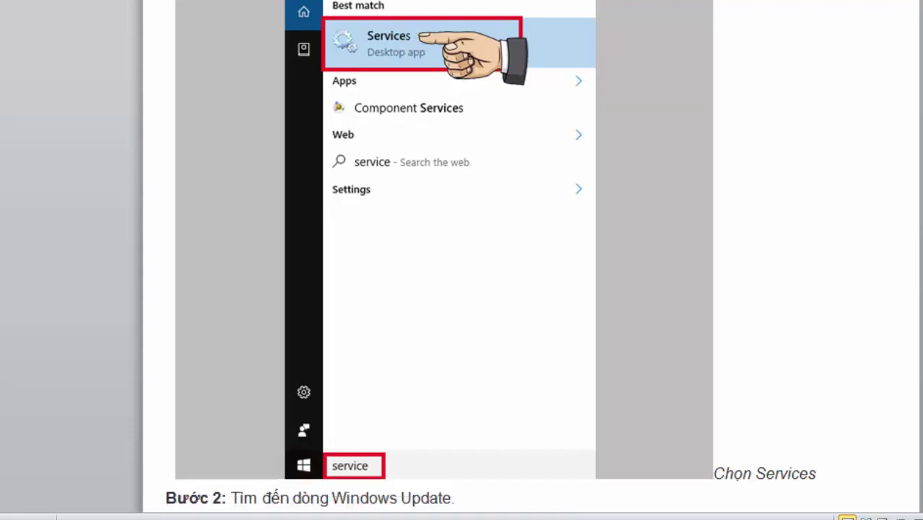
# Step: Read step 2 of section 4.2 on locating Windows Update and view its picture of the Services window
pyautogui.scroll(-5, 490, 256)
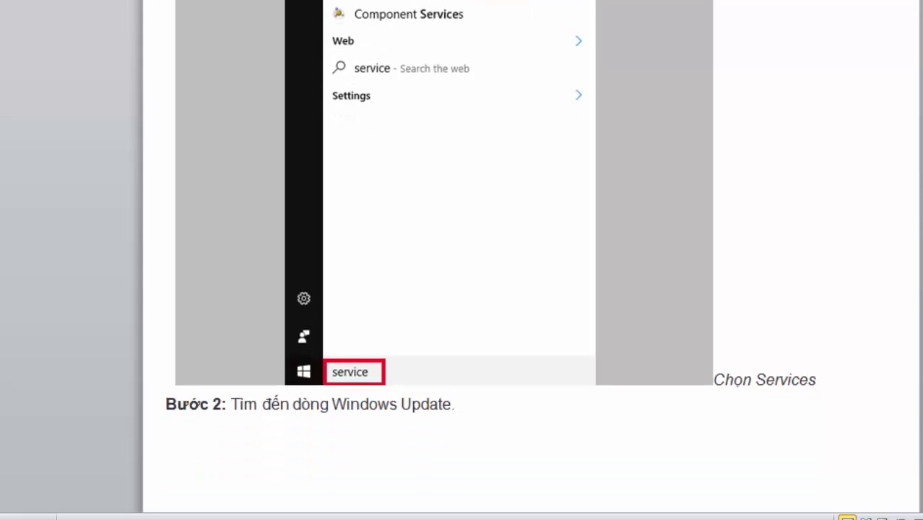
pyautogui.scroll(5, 491, 256)
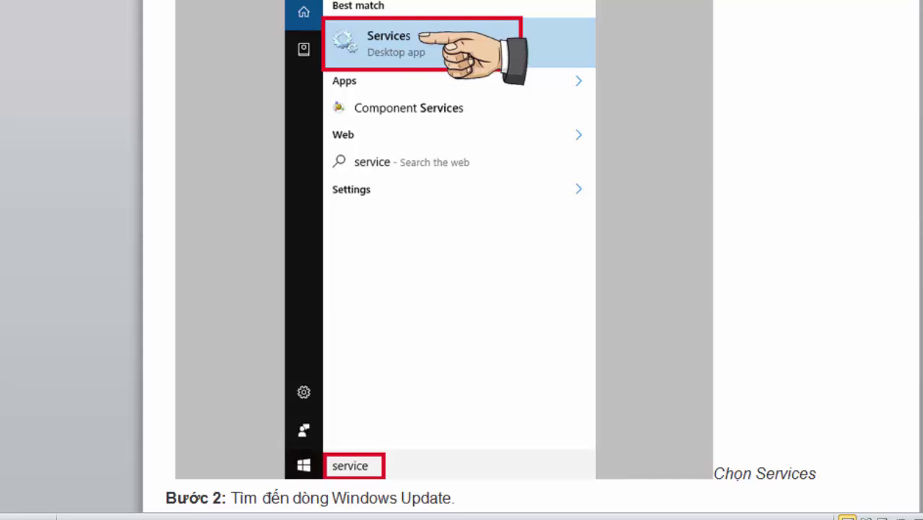
pyautogui.scroll(-15, 490, 257)
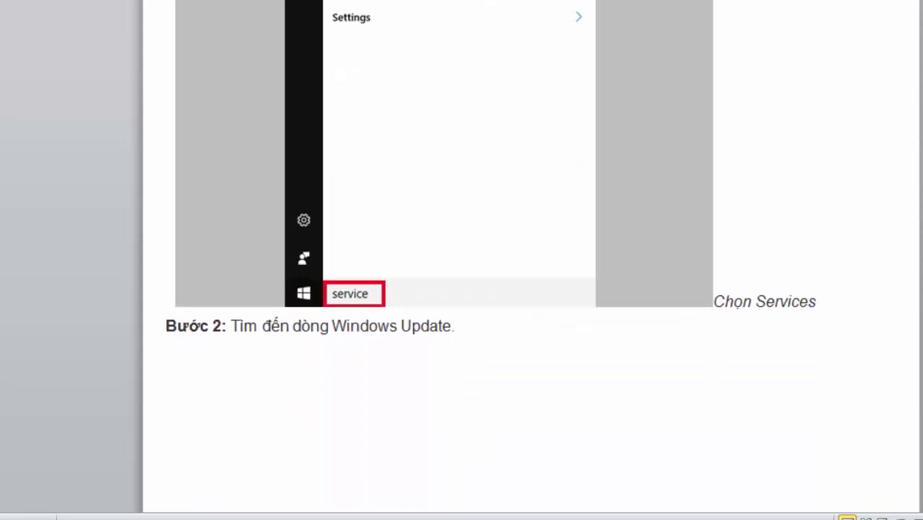
pyautogui.scroll(-20, 491, 257)
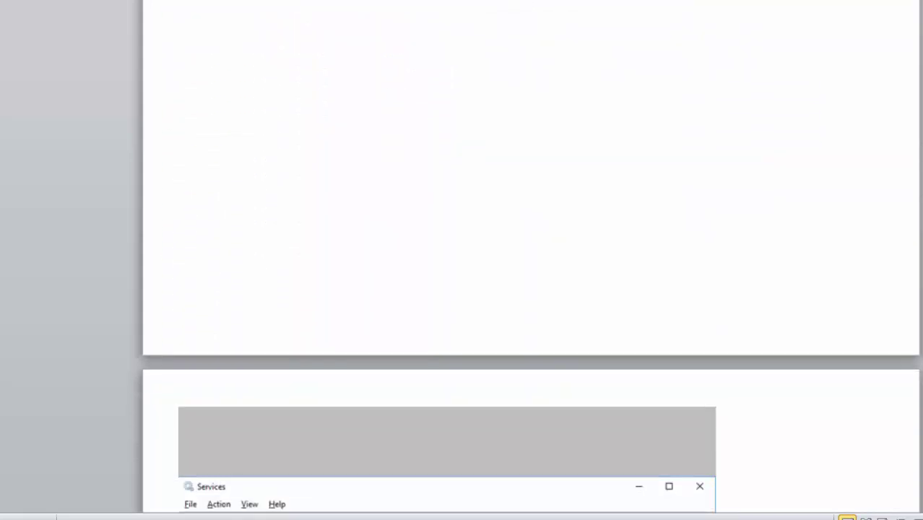
pyautogui.scroll(-12, 490, 256)
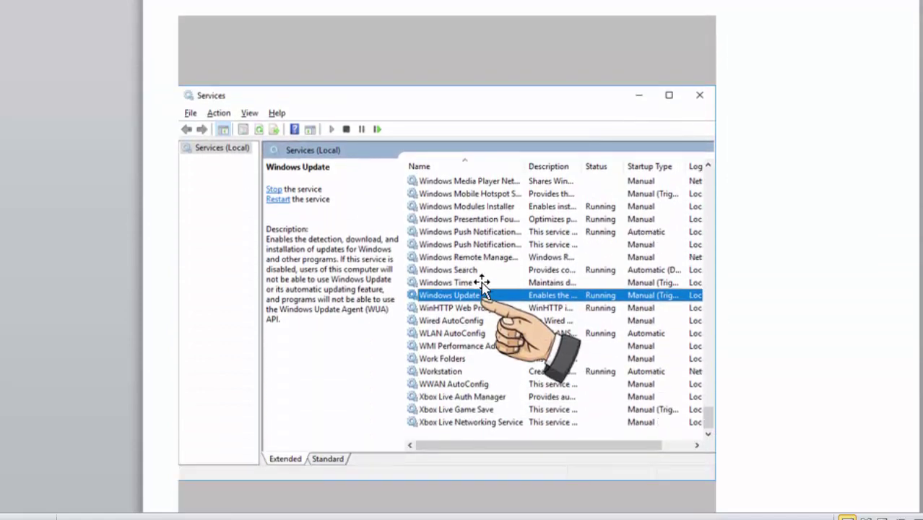